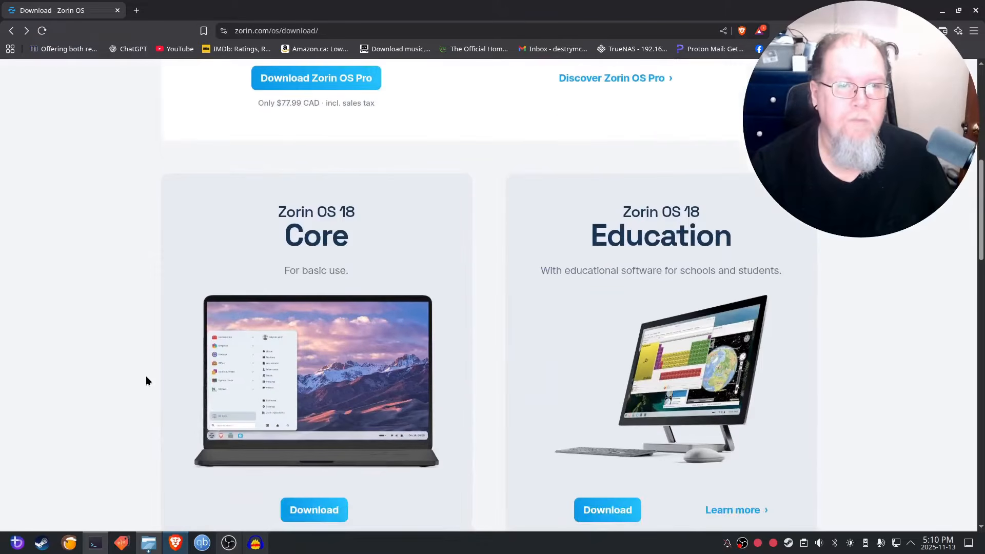
{"action": "scroll", "coordinate": [146, 380], "scroll_direction": "down", "scroll_amount": 1}
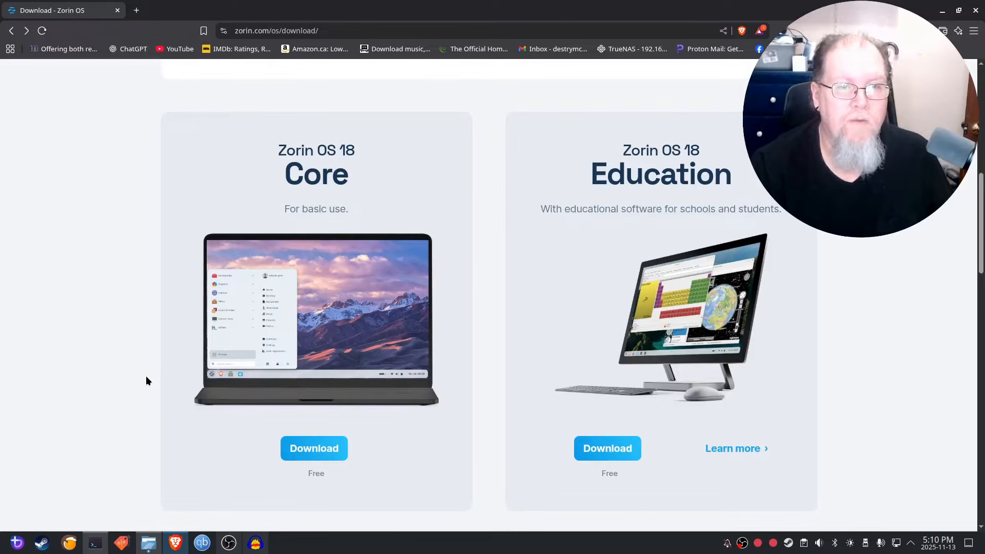
Scroll up and down through the Zorin OS download page in Brave.
{"action": "scroll", "coordinate": [147, 380], "scroll_direction": "up", "scroll_amount": 6}
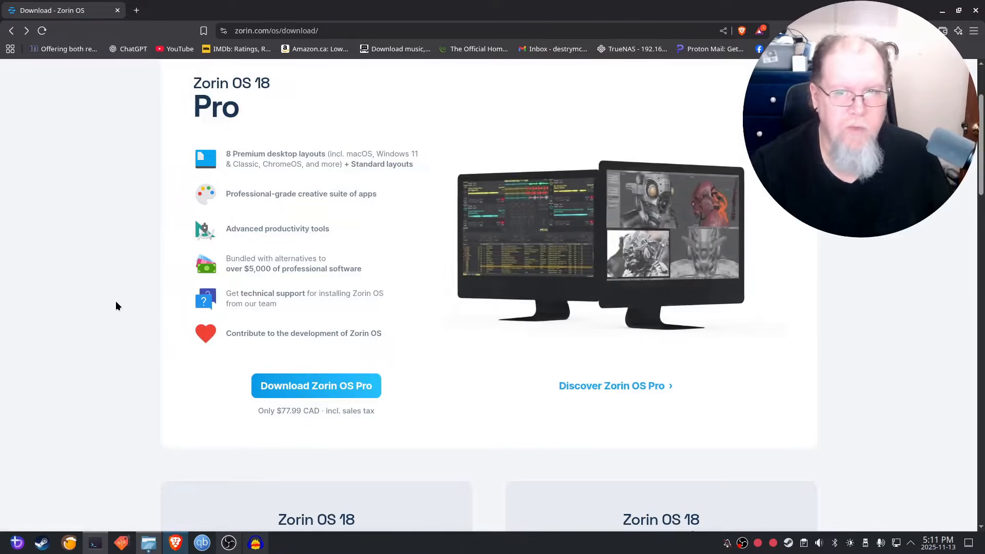
{"action": "scroll", "coordinate": [117, 314], "scroll_direction": "down", "scroll_amount": 4}
{"action": "scroll", "coordinate": [117, 313], "scroll_direction": "down", "scroll_amount": 2}
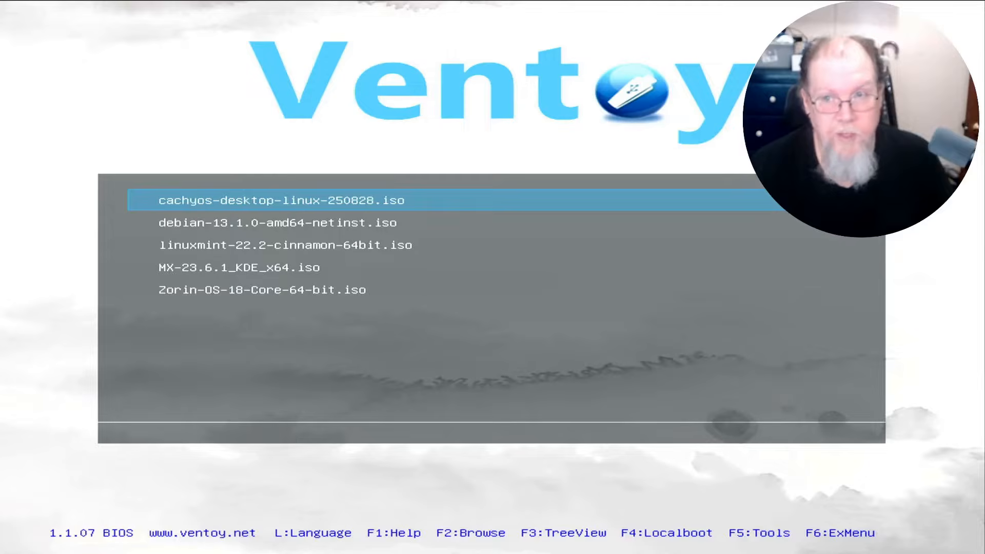
Boot Zorin-OS-18-Core-64-bit.iso from the Ventoy menu in normal mode.
{"action": "key", "text": "Down"}
{"action": "key", "text": "Down"}
{"action": "key", "text": "Down"}
{"action": "key", "text": "Down"}
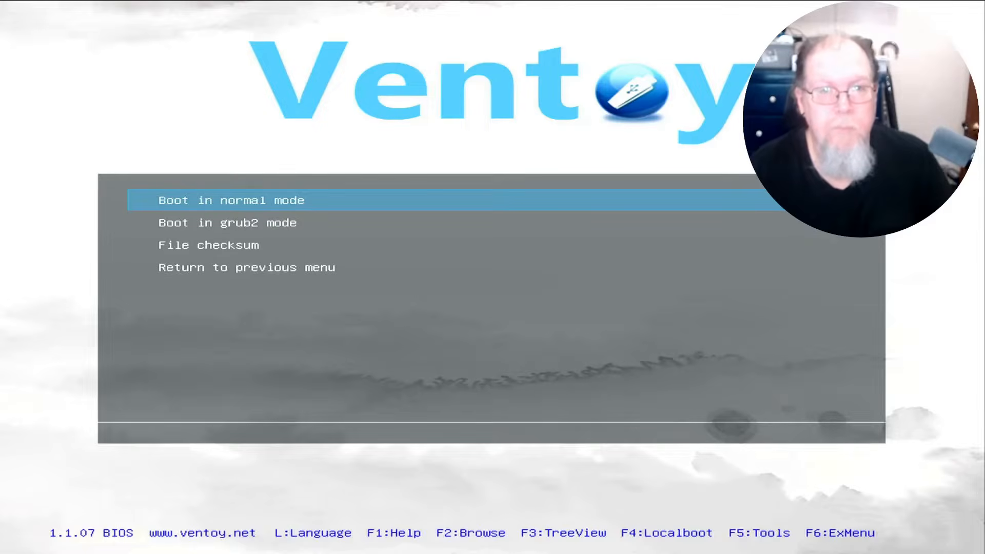
{"action": "key", "text": "Return"}
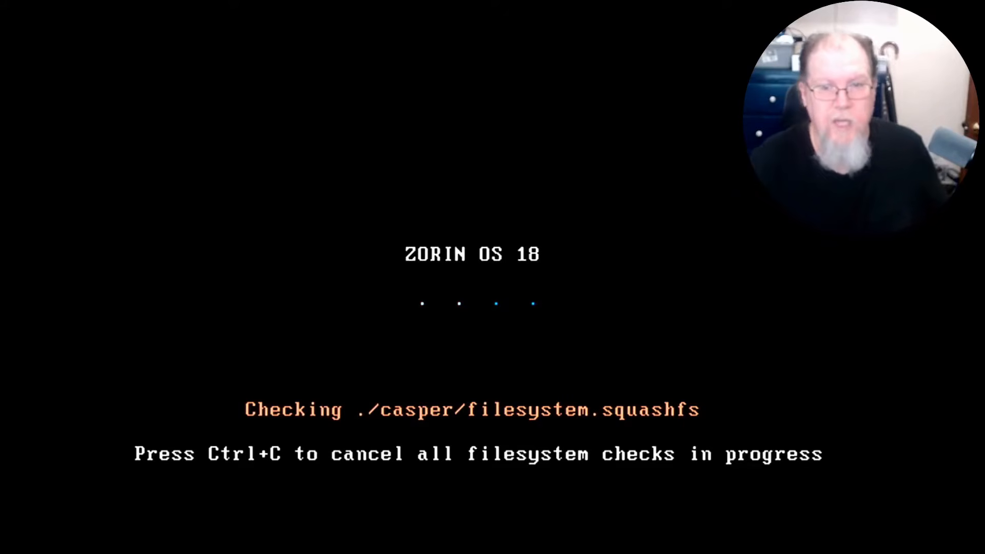
Skip the casper filesystem check on the Zorin OS live boot with Ctrl+C.
{"action": "key", "text": "ctrl+c"}
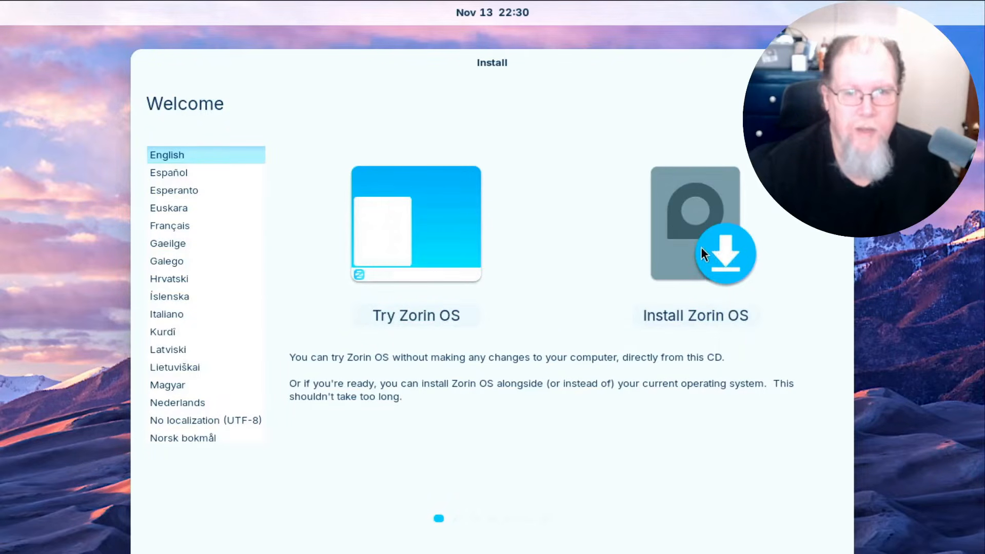
Start installing Zorin OS with English (US) keyboard and updates plus third-party software enabled.
{"action": "left_click", "coordinate": [692, 317]}
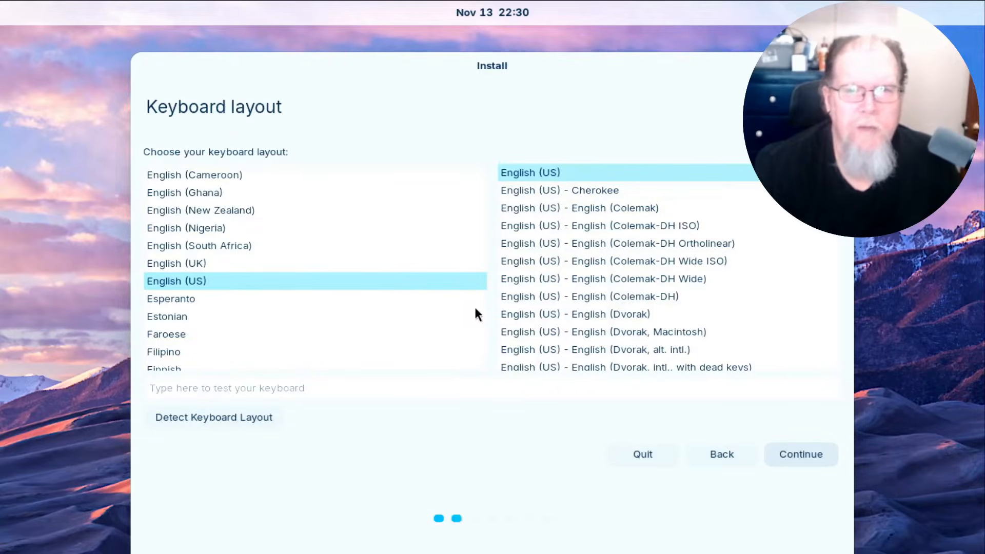
{"action": "left_click", "coordinate": [797, 456]}
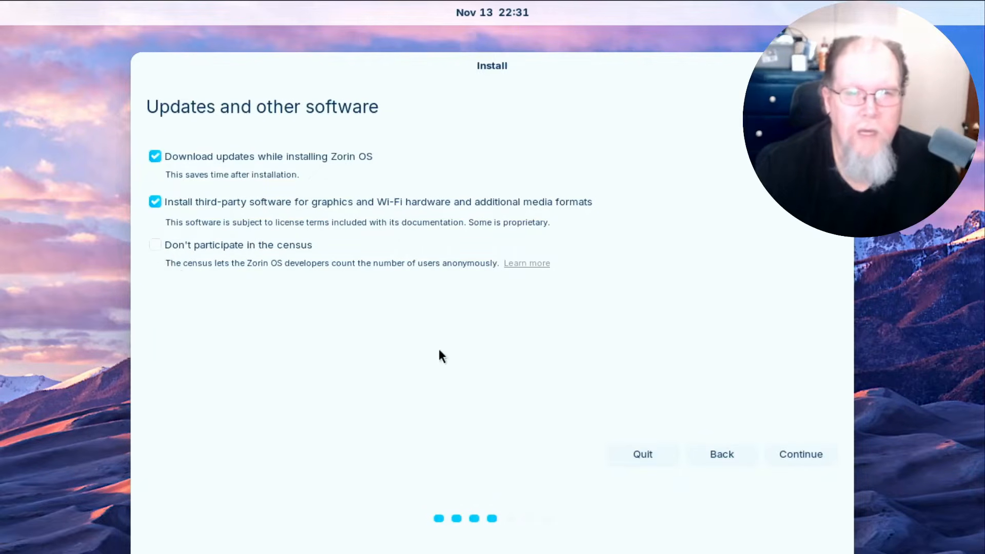
{"action": "left_click", "coordinate": [788, 455]}
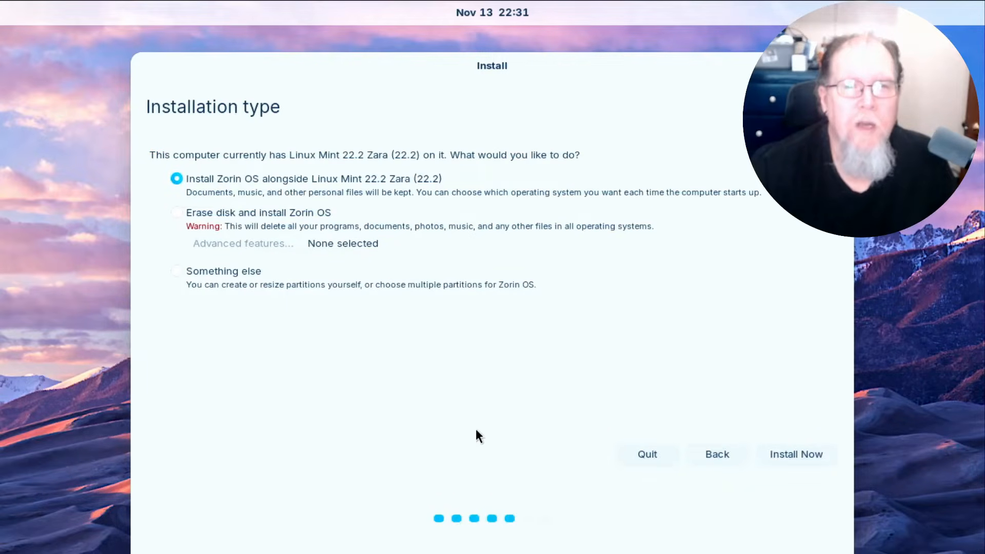
Erase the entire 180 GB disk for Zorin OS and confirm writing the partition changes.
{"action": "left_click", "coordinate": [177, 212]}
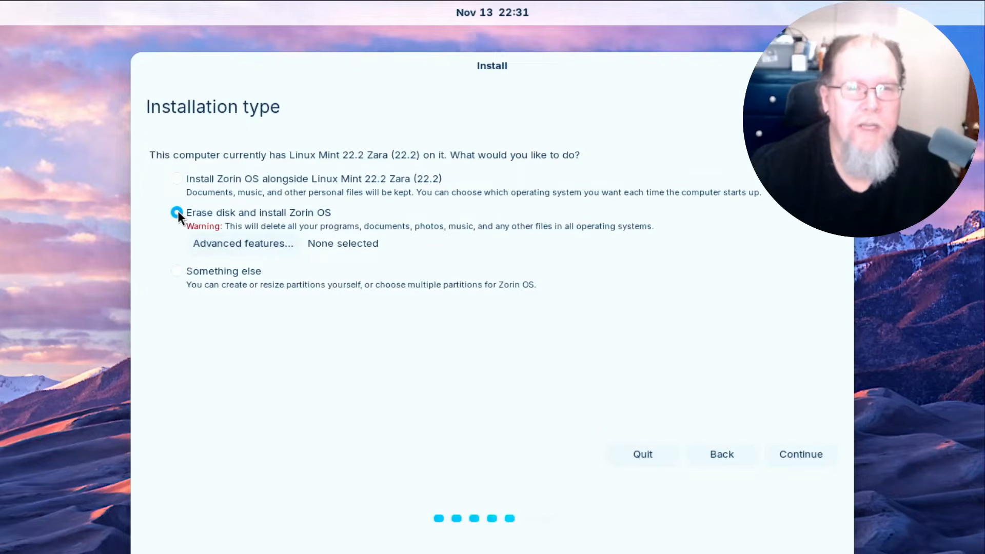
{"action": "left_click", "coordinate": [800, 454]}
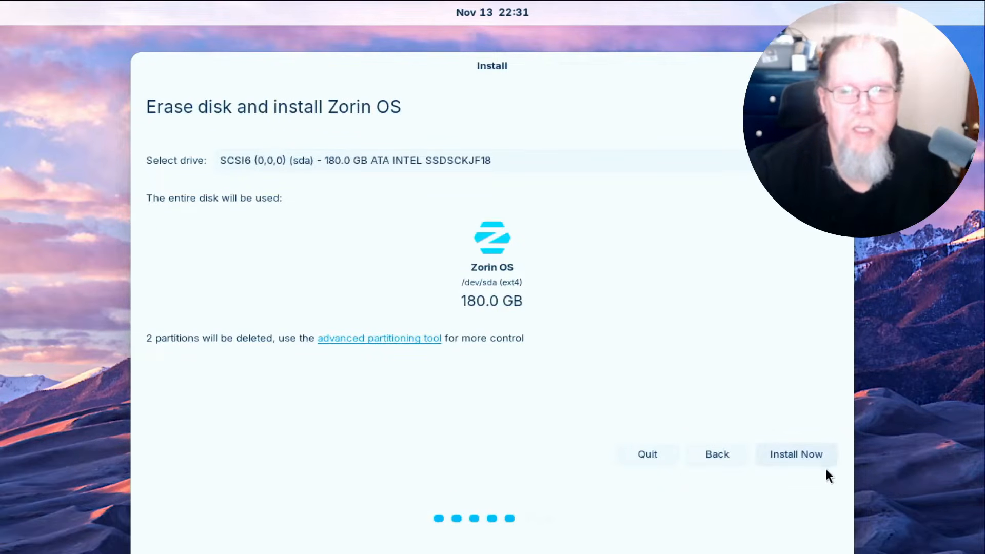
{"action": "left_click", "coordinate": [811, 454]}
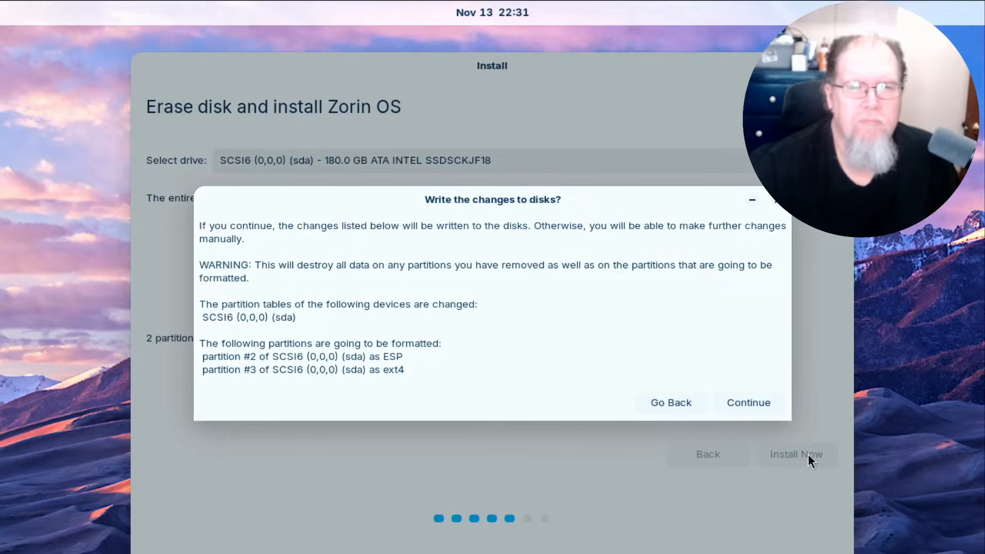
{"action": "left_click", "coordinate": [761, 403]}
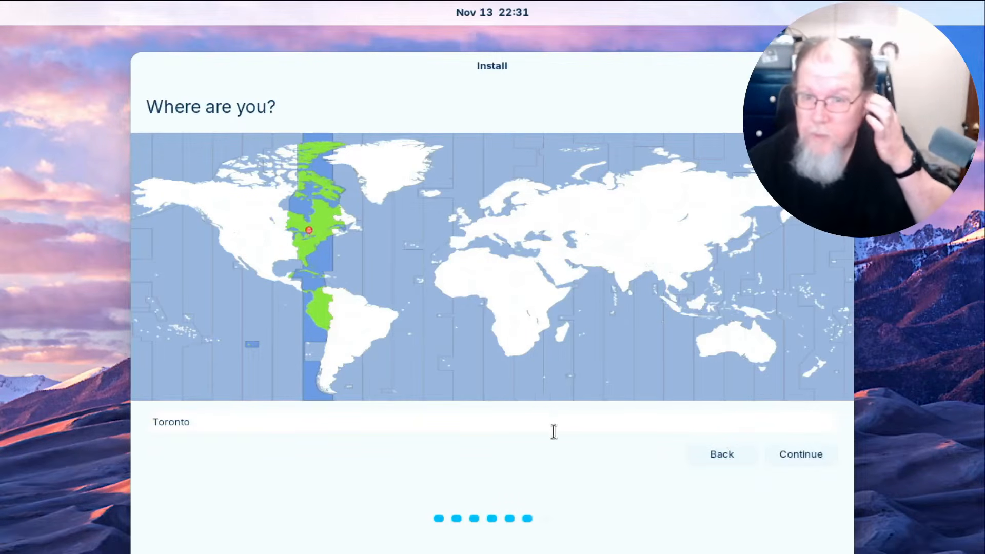
Replace Toronto with Thunder Bay (Ontario, Canada) as the location and continue.
{"action": "left_click", "coordinate": [185, 426]}
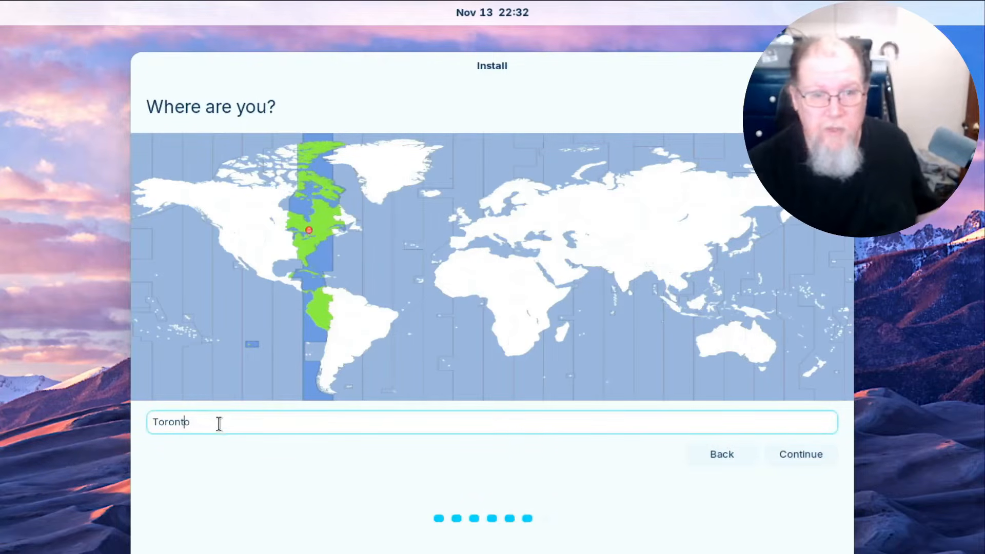
{"action": "key", "text": "BackSpace"}
{"action": "key", "text": "BackSpace"}
{"action": "key", "text": "BackSpace"}
{"action": "key", "text": "BackSpace"}
{"action": "key", "text": "BackSpace"}
{"action": "key", "text": "BackSpace"}
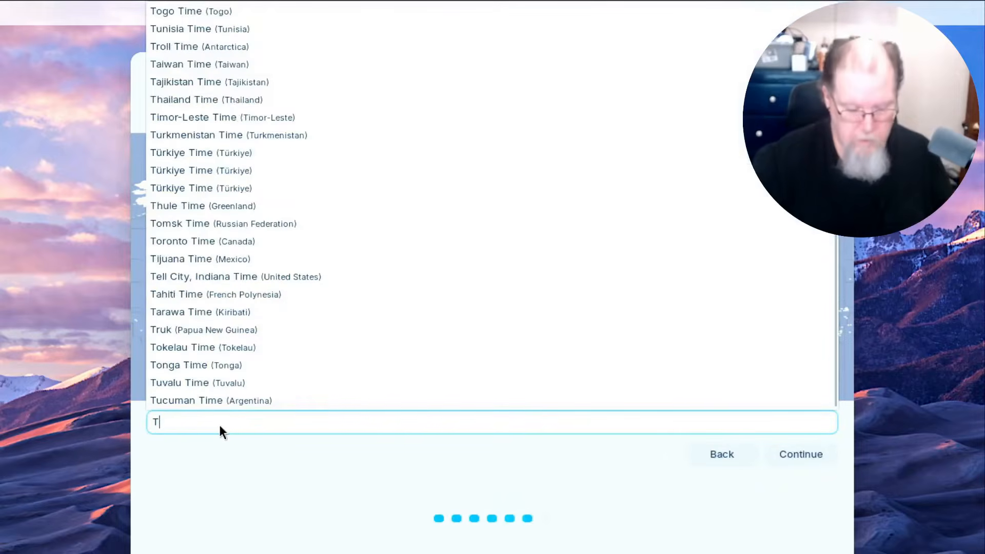
{"action": "type", "text": "hun"}
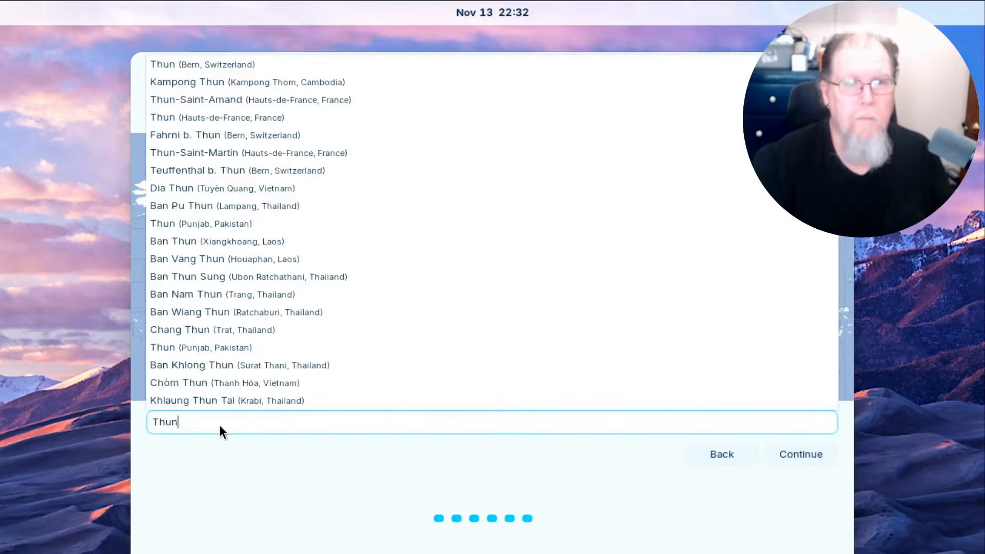
{"action": "type", "text": "d"}
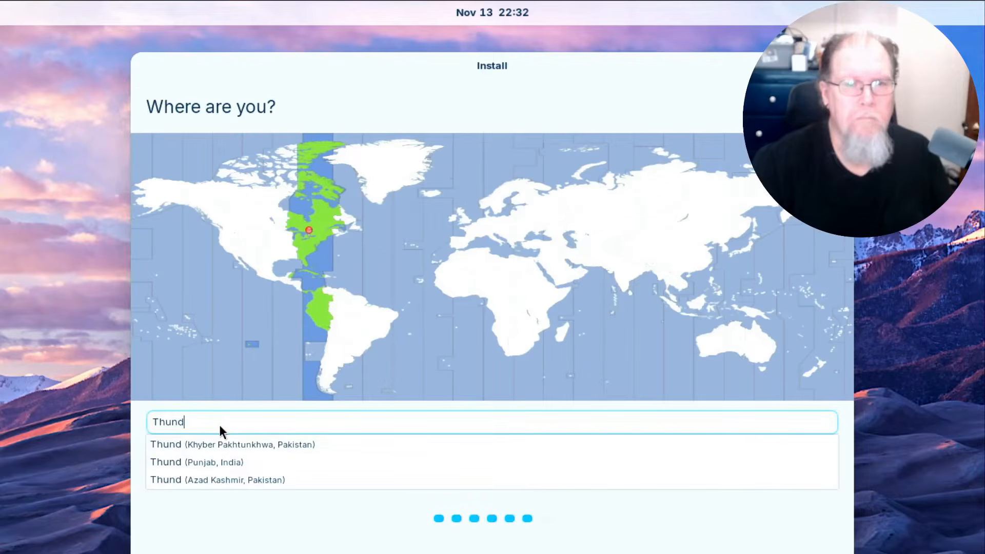
{"action": "type", "text": "er bay"}
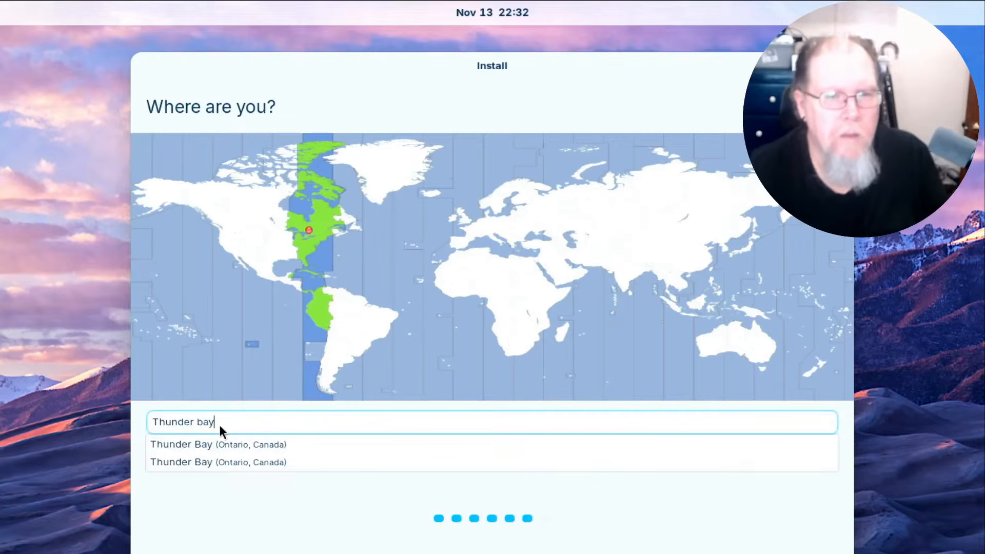
{"action": "left_click", "coordinate": [246, 445]}
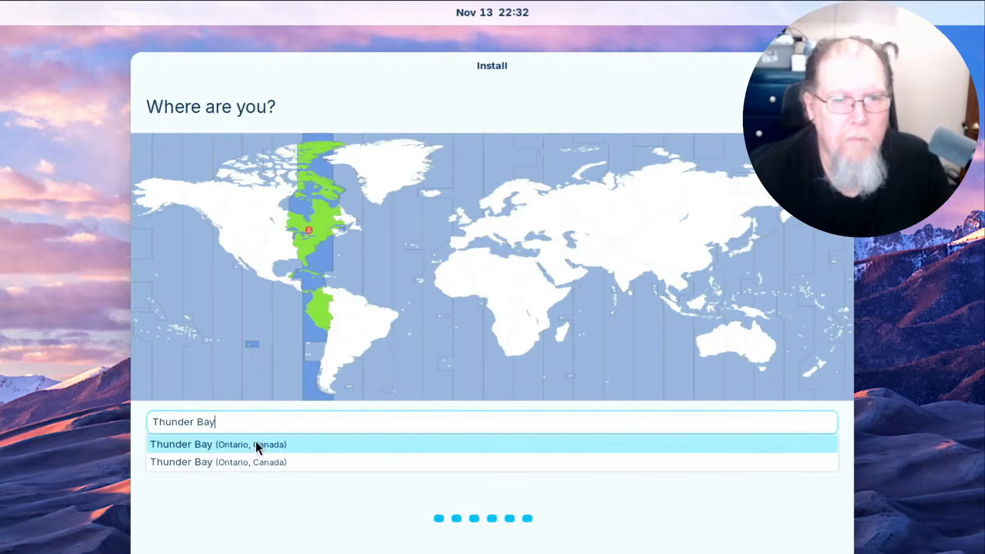
{"action": "left_click", "coordinate": [256, 445]}
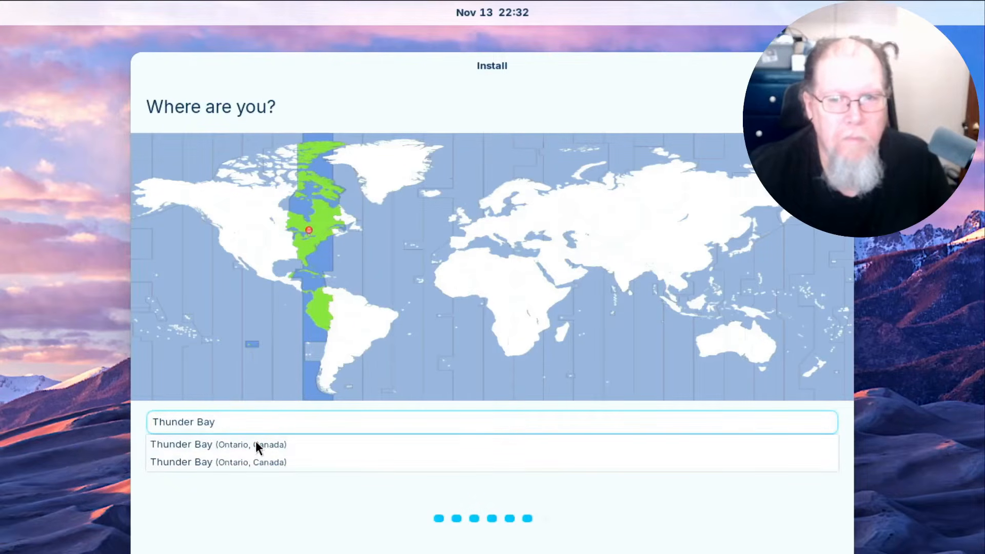
{"action": "left_click", "coordinate": [393, 466]}
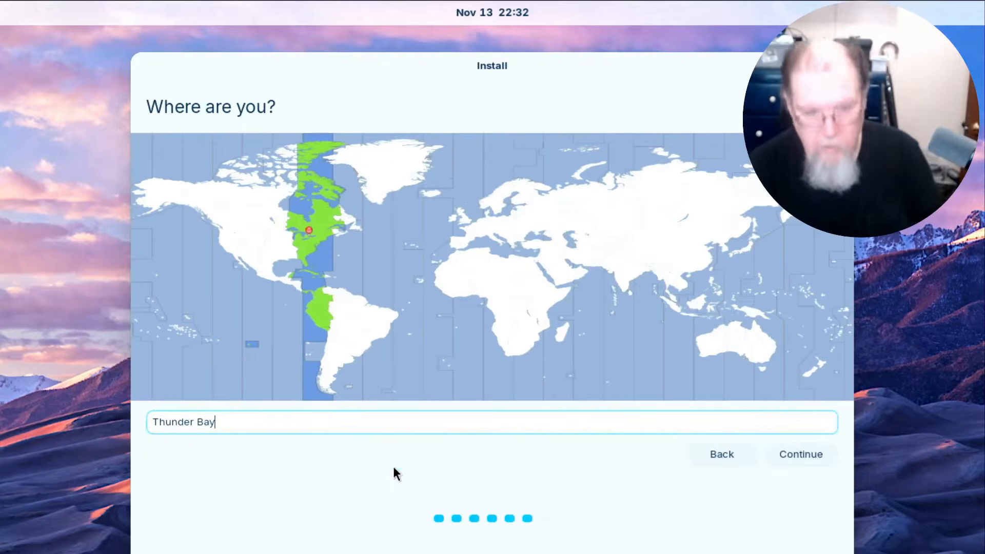
{"action": "left_click", "coordinate": [793, 457]}
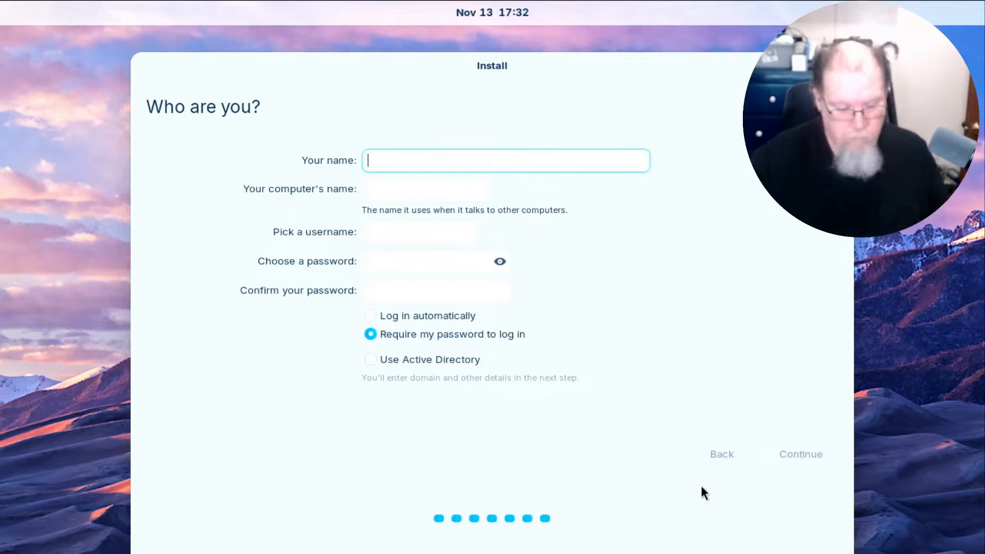
Enter the name and password, confirm the password, choose Log in automatically, and start installing.
{"action": "type", "text": "Q"}
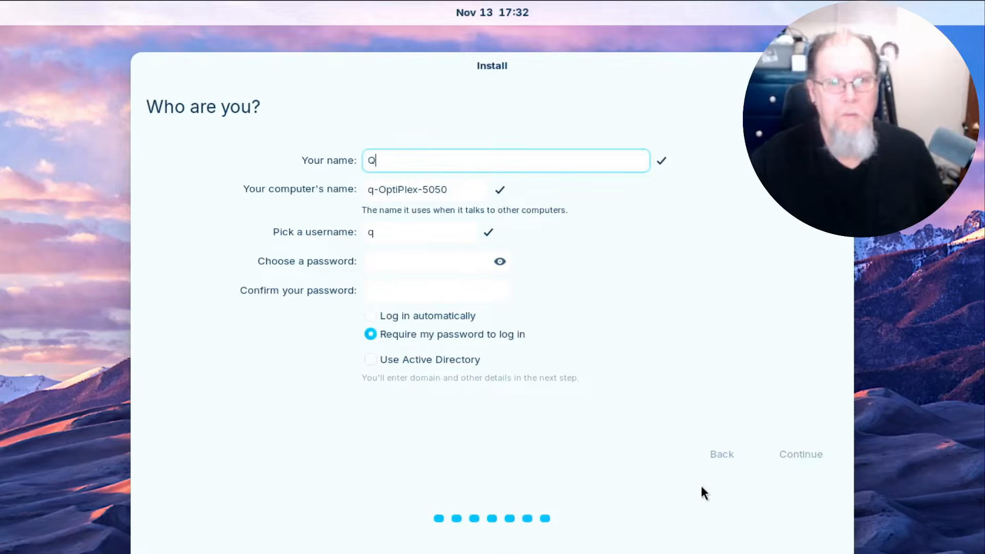
{"action": "key", "text": "Tab"}
{"action": "key", "text": "Tab"}
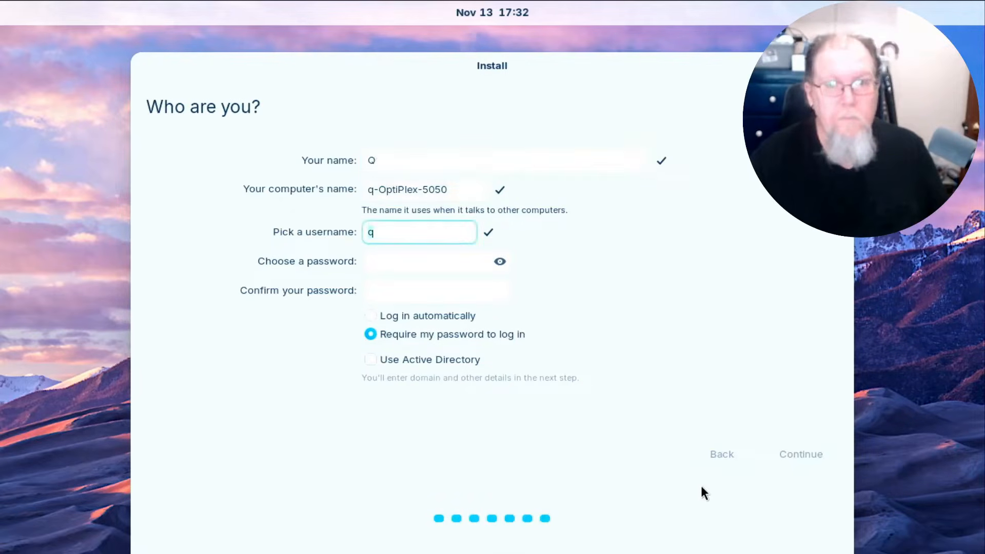
{"action": "key", "text": "Tab"}
{"action": "type", "text": "q********"}
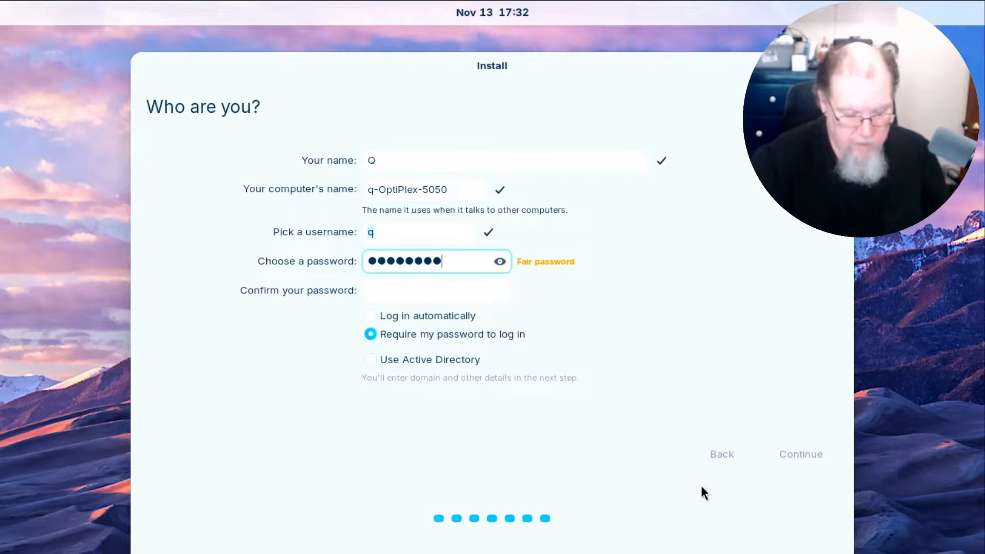
{"action": "key", "text": "Tab"}
{"action": "type", "text": "******"}
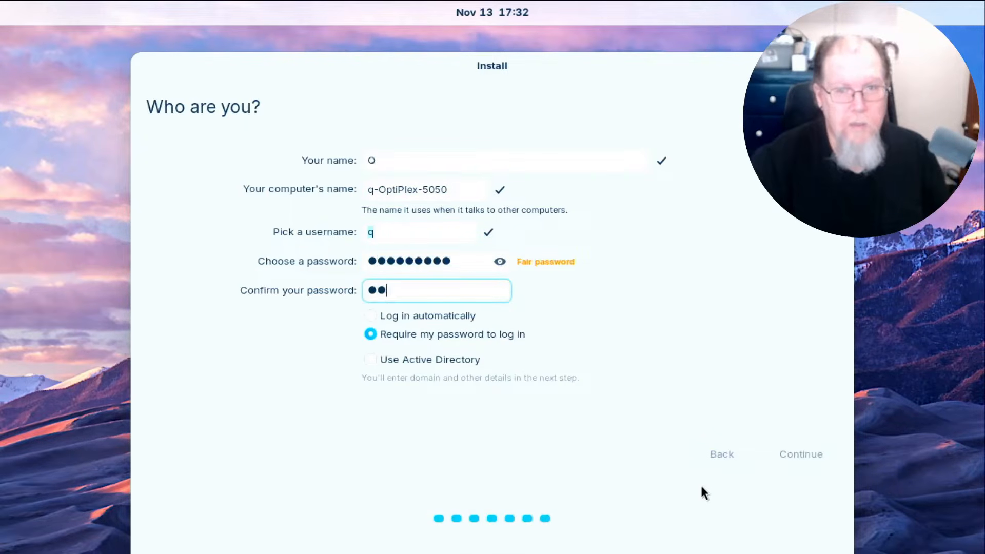
{"action": "type", "text": "***"}
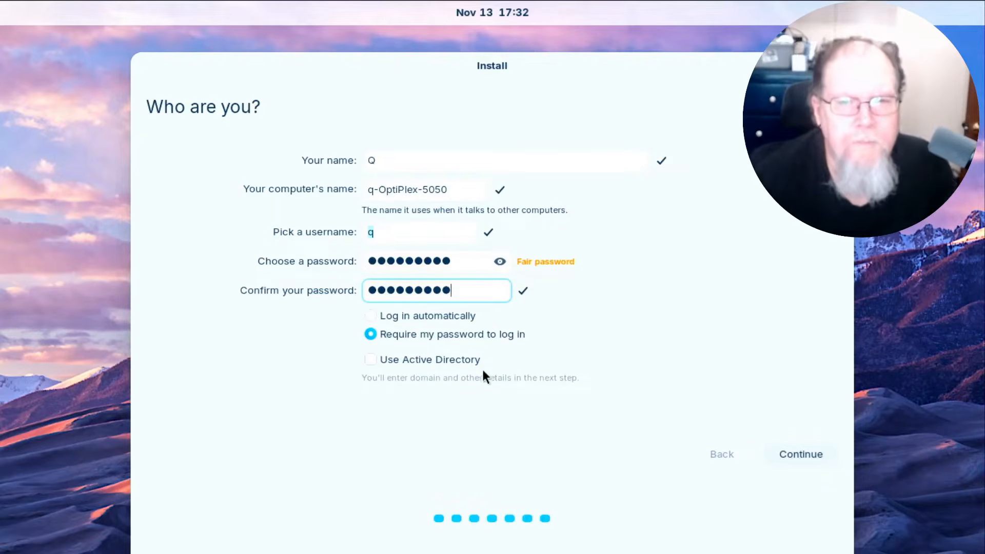
{"action": "left_click", "coordinate": [369, 315]}
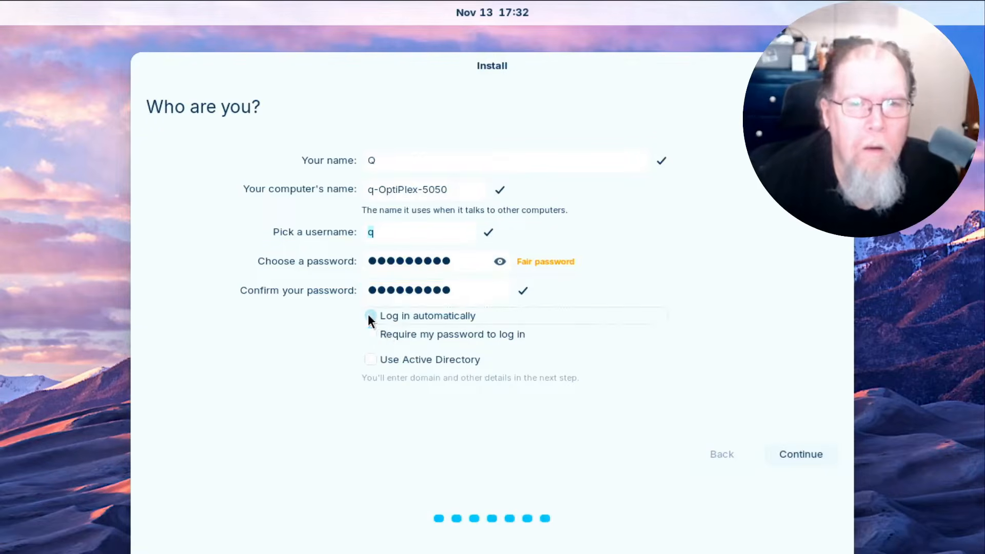
{"action": "left_click", "coordinate": [803, 456]}
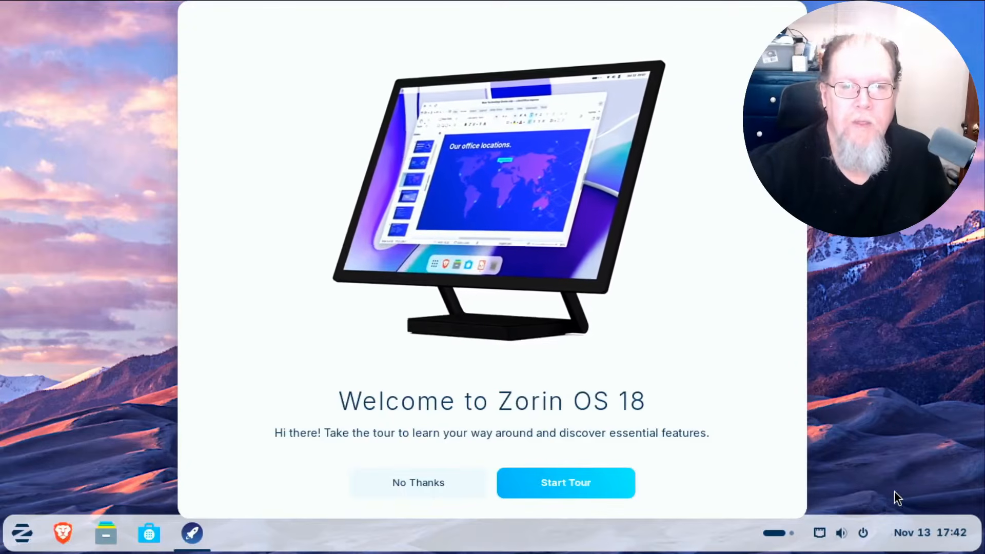
Decline the Welcome to Zorin OS 18 tour with No Thanks.
{"action": "left_click", "coordinate": [408, 484]}
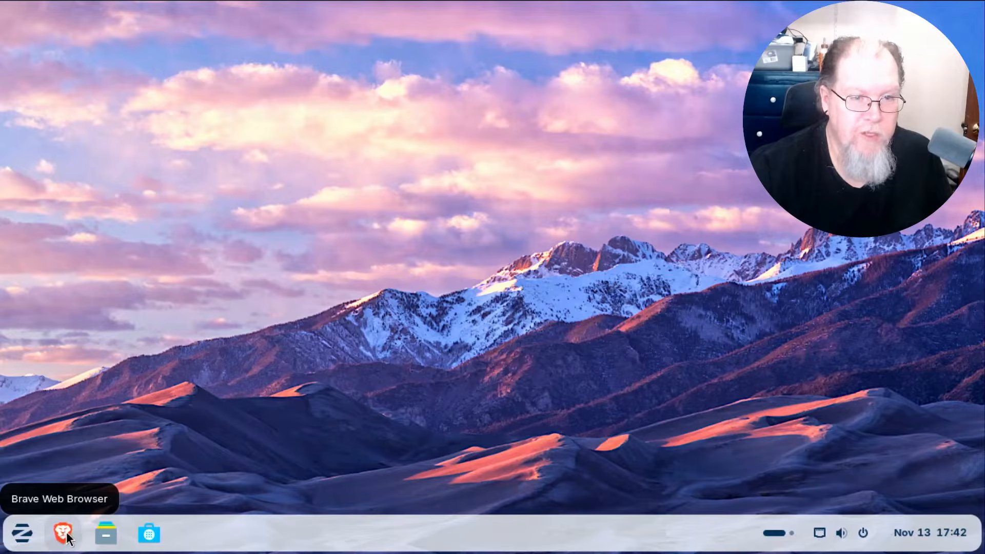
{"action": "left_click", "coordinate": [150, 534]}
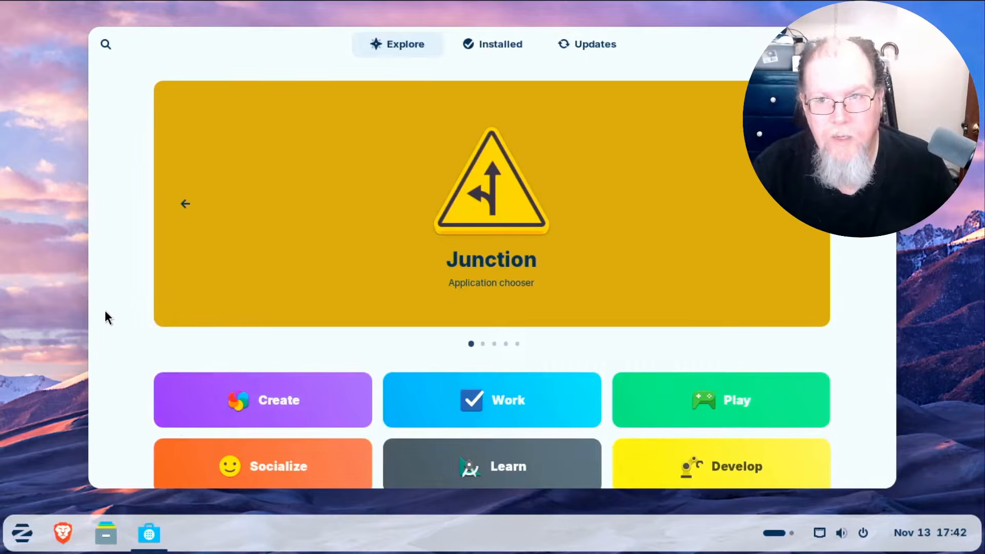
{"action": "scroll", "coordinate": [106, 313], "scroll_direction": "down", "scroll_amount": 5}
{"action": "scroll", "coordinate": [105, 313], "scroll_direction": "down", "scroll_amount": 2}
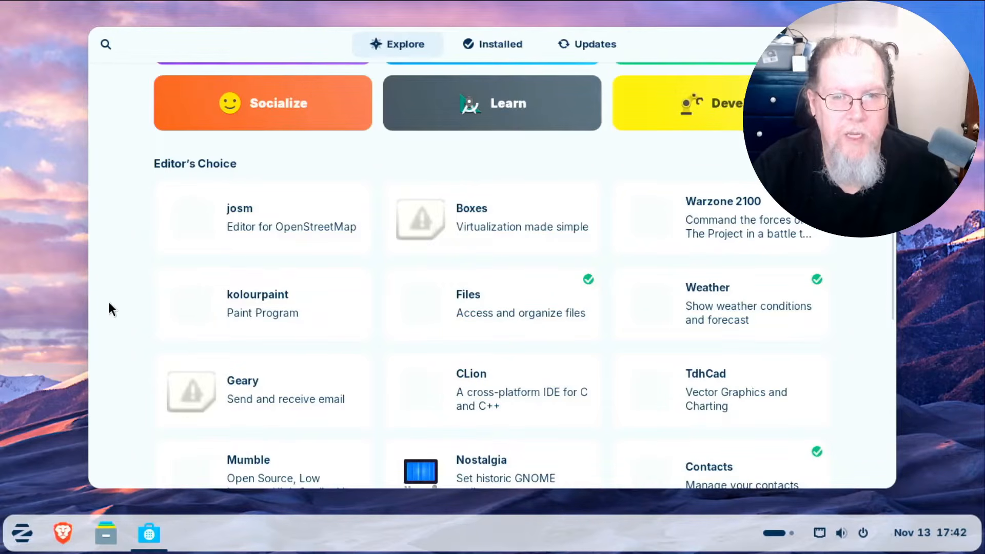
{"action": "scroll", "coordinate": [110, 309], "scroll_direction": "down", "scroll_amount": 5}
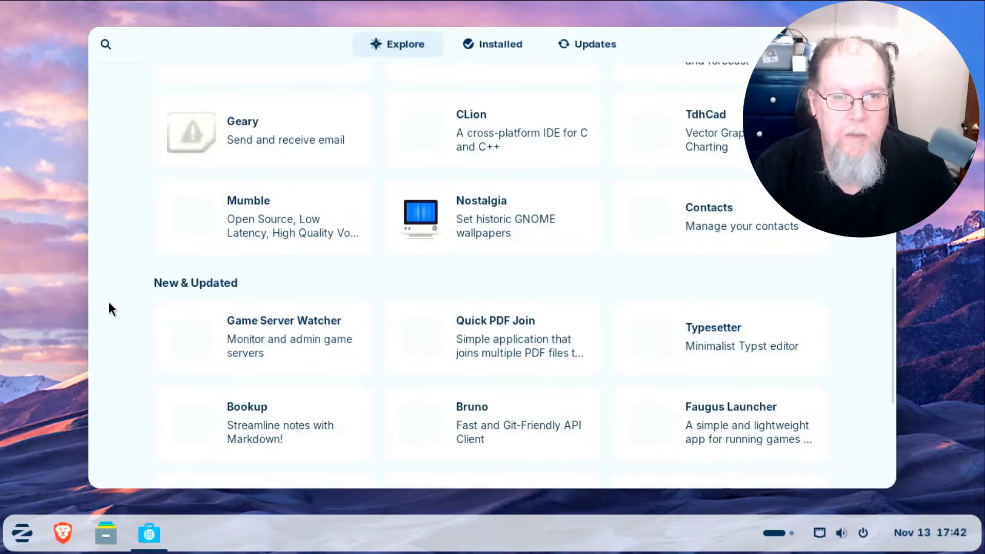
{"action": "left_click", "coordinate": [23, 416]}
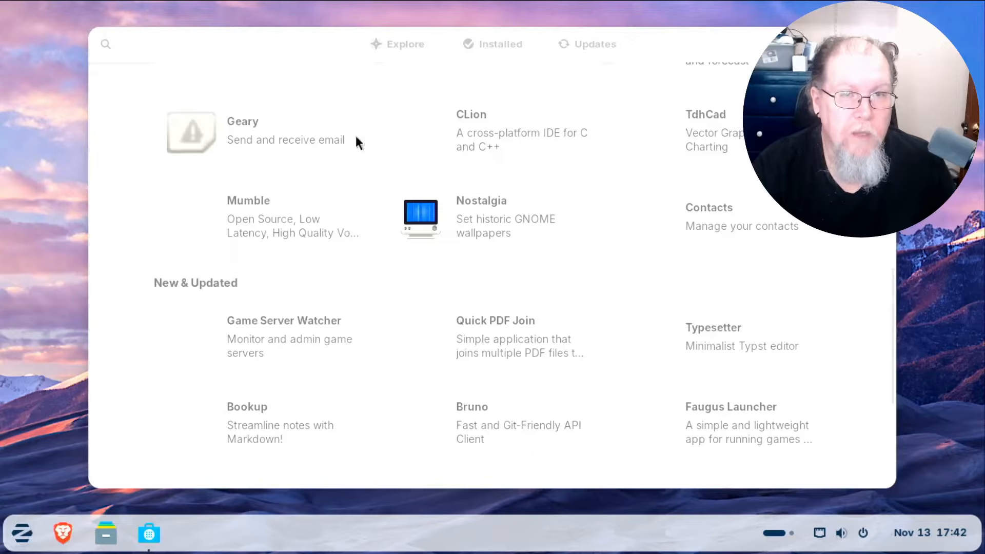
{"action": "left_click_drag", "start_coordinate": [725, 39], "coordinate": [549, 50]}
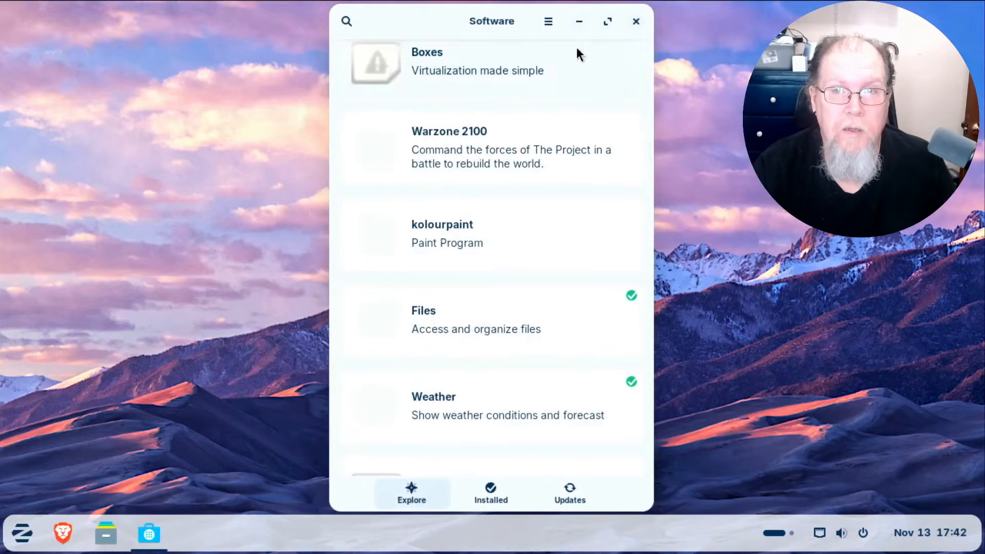
{"action": "left_click", "coordinate": [636, 22]}
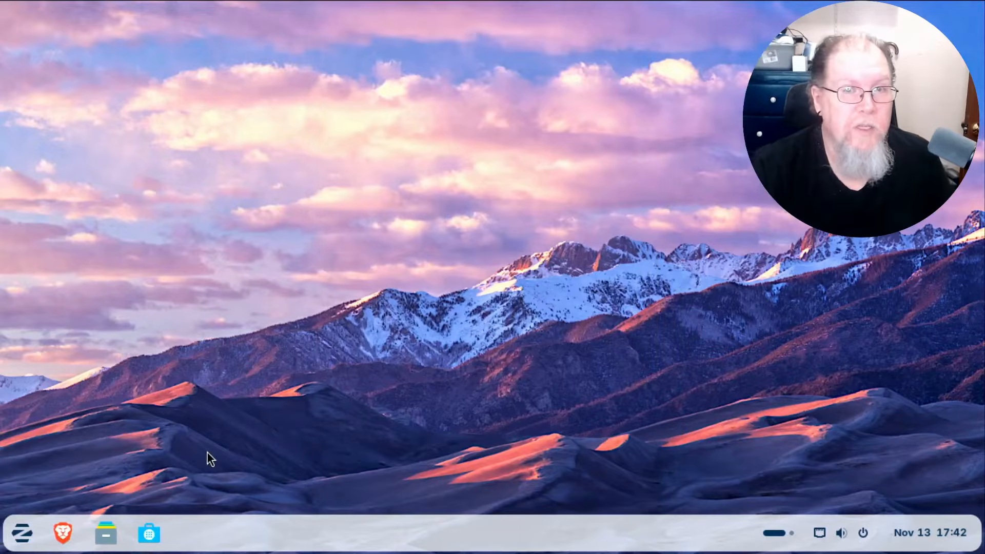
Browse the Office, Graphics and Utilities app categories, returning to the category list after each.
{"action": "left_click", "coordinate": [25, 535]}
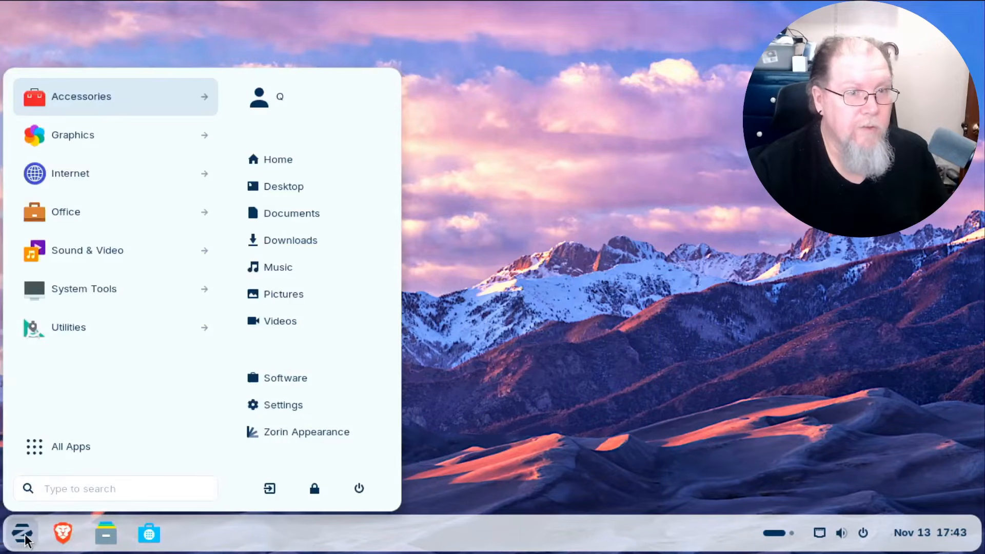
{"action": "left_click", "coordinate": [82, 208]}
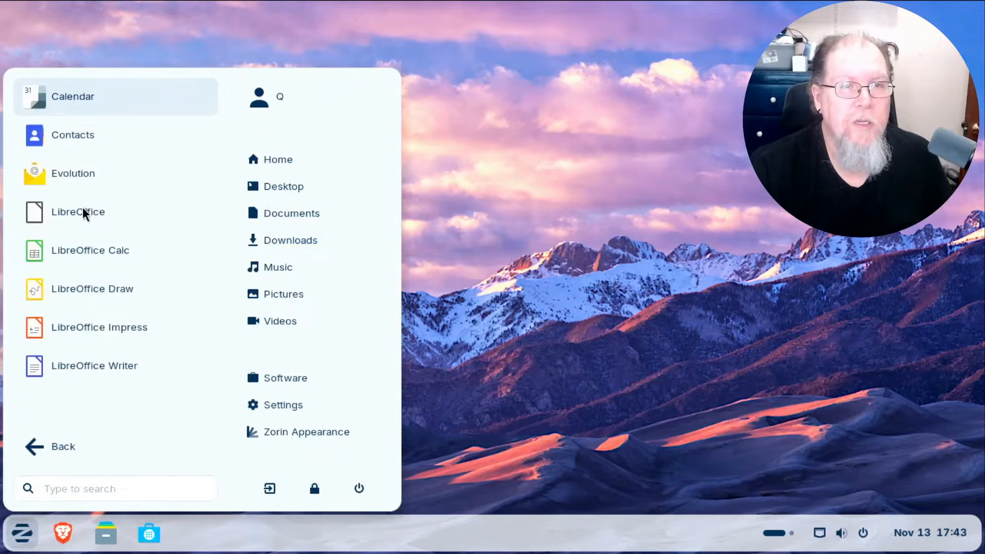
{"action": "left_click", "coordinate": [63, 447]}
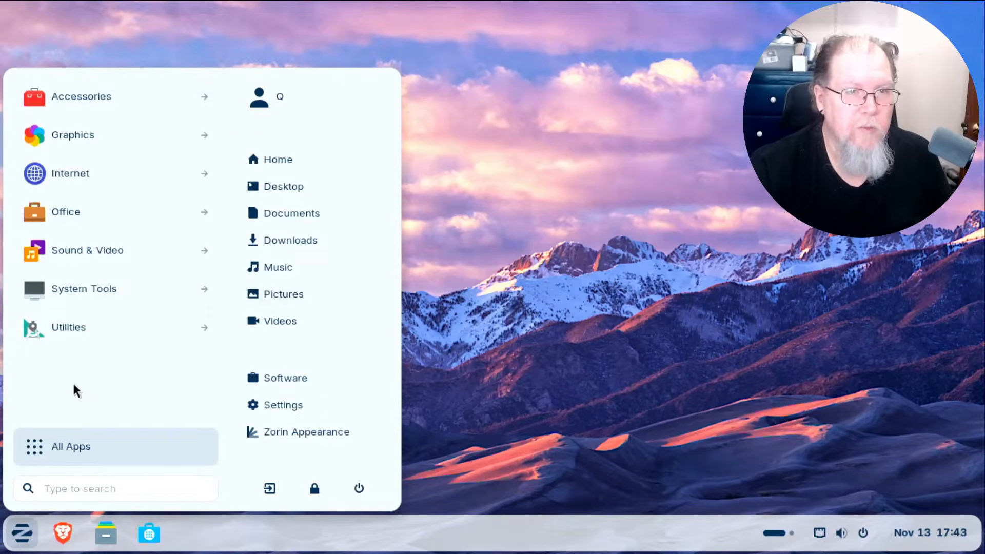
{"action": "left_click", "coordinate": [93, 132]}
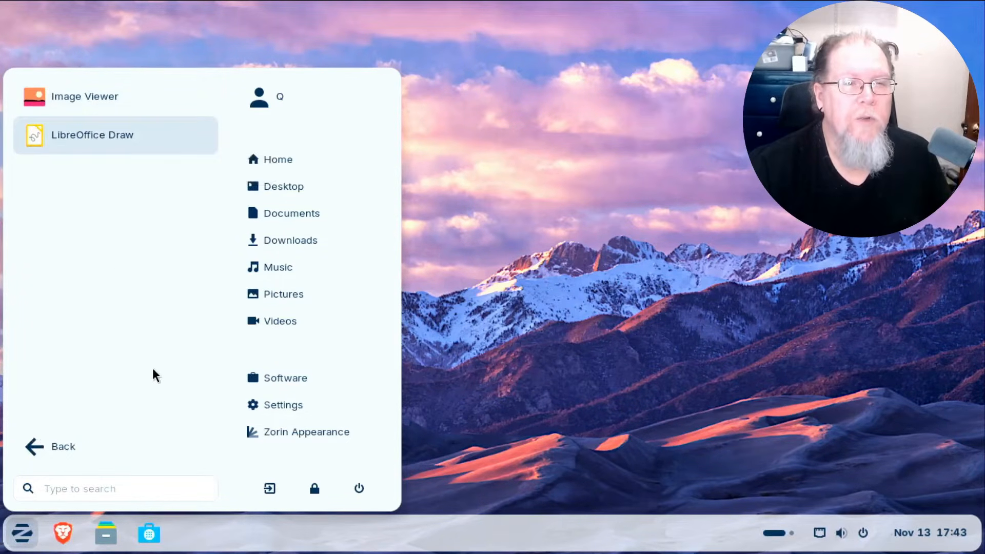
{"action": "left_click", "coordinate": [24, 449]}
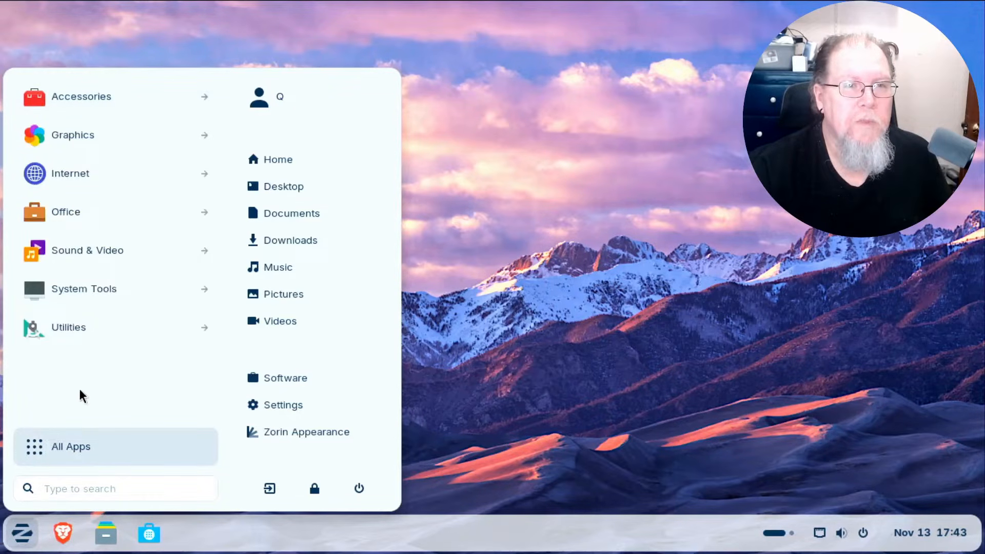
{"action": "left_click", "coordinate": [78, 317]}
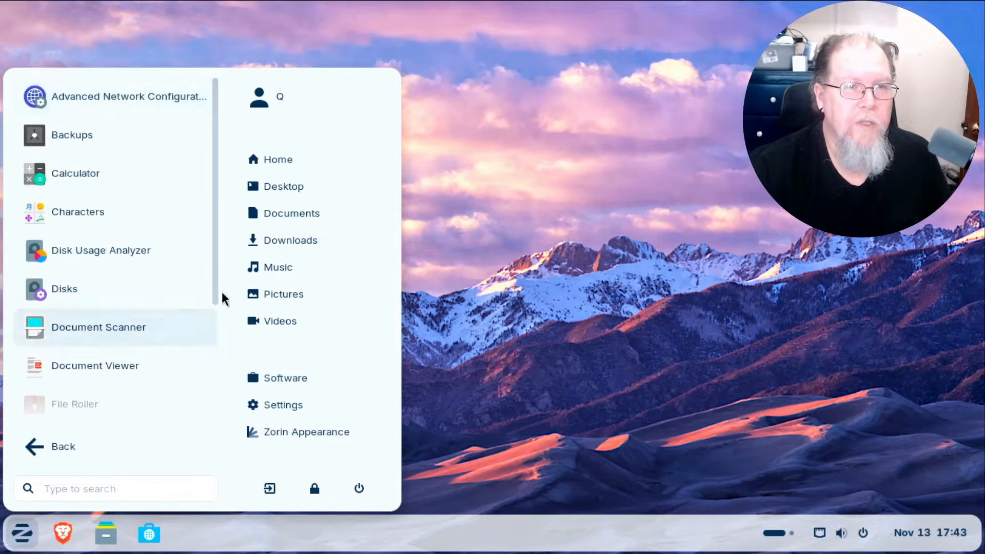
{"action": "scroll", "coordinate": [156, 293], "scroll_direction": "down", "scroll_amount": 5}
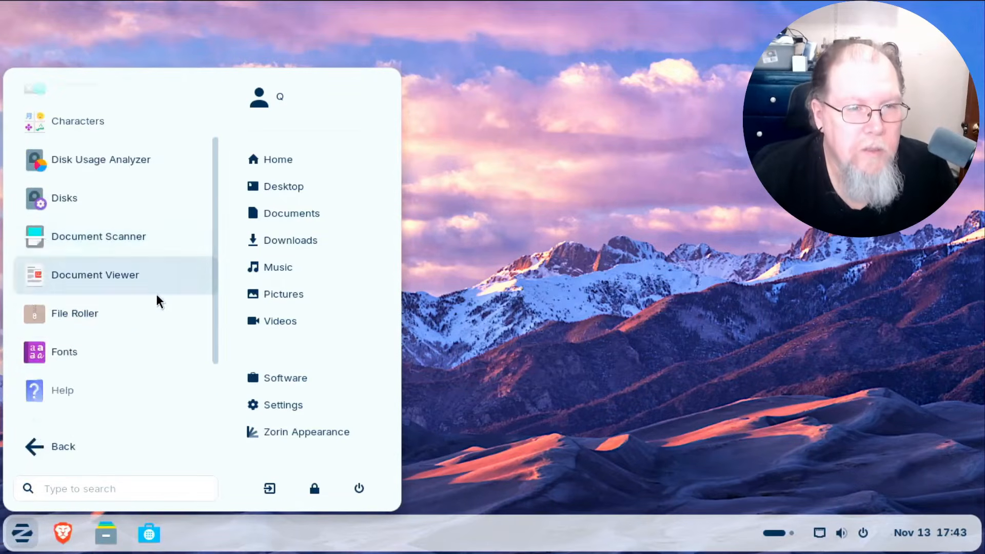
{"action": "scroll", "coordinate": [155, 303], "scroll_direction": "up", "scroll_amount": 5}
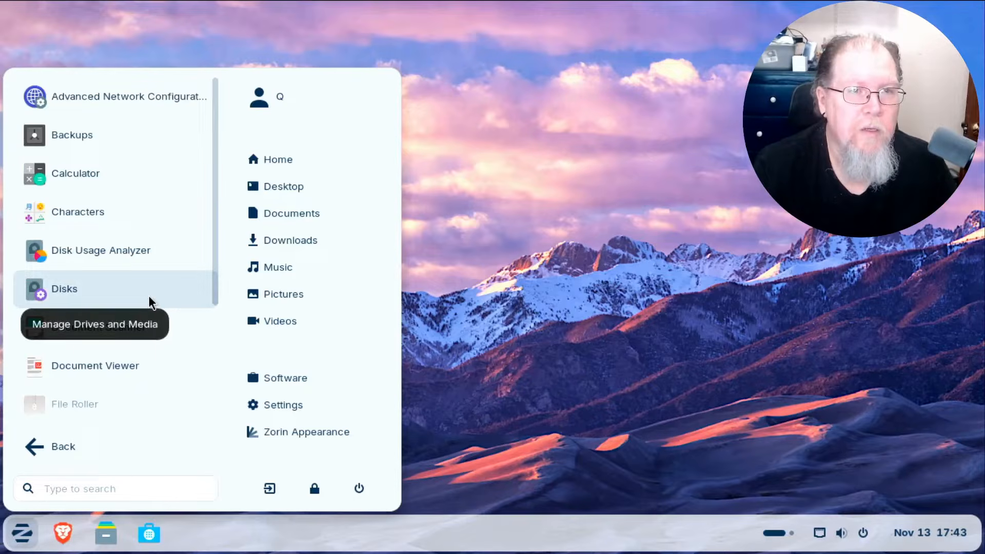
{"action": "left_click", "coordinate": [66, 439]}
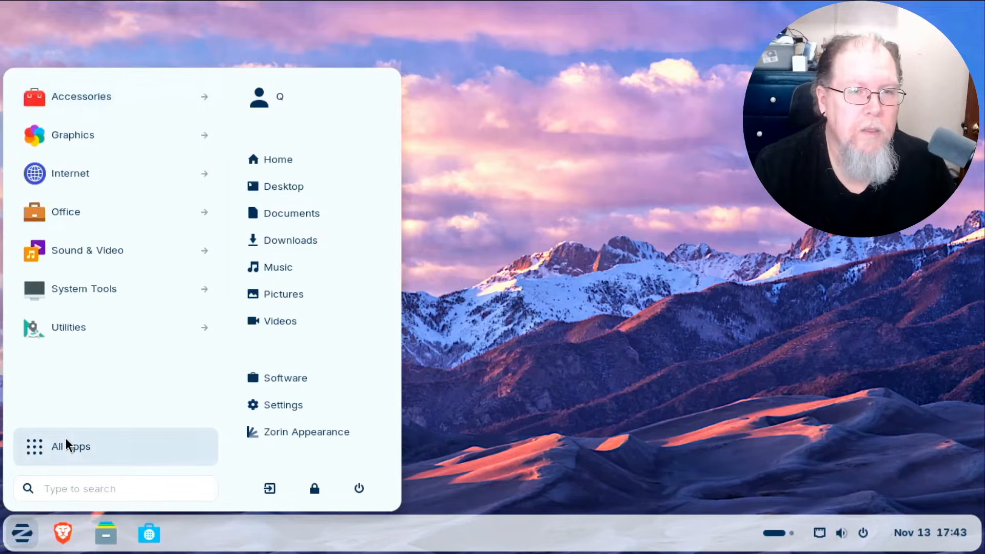
Open Settings on the Network page, scroll its sidebar, then reopen the app menu over it.
{"action": "left_click", "coordinate": [283, 405]}
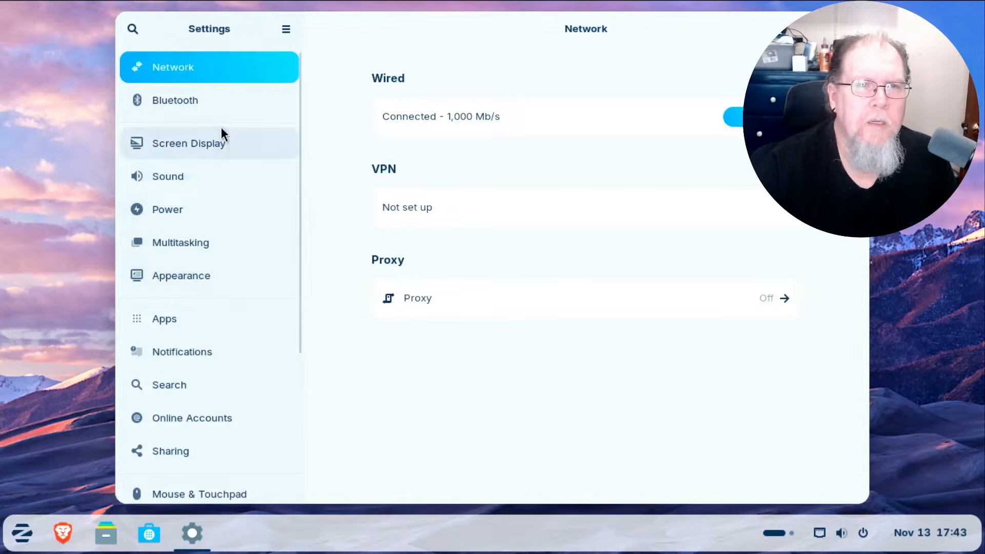
{"action": "scroll", "coordinate": [254, 232], "scroll_direction": "down", "scroll_amount": 3}
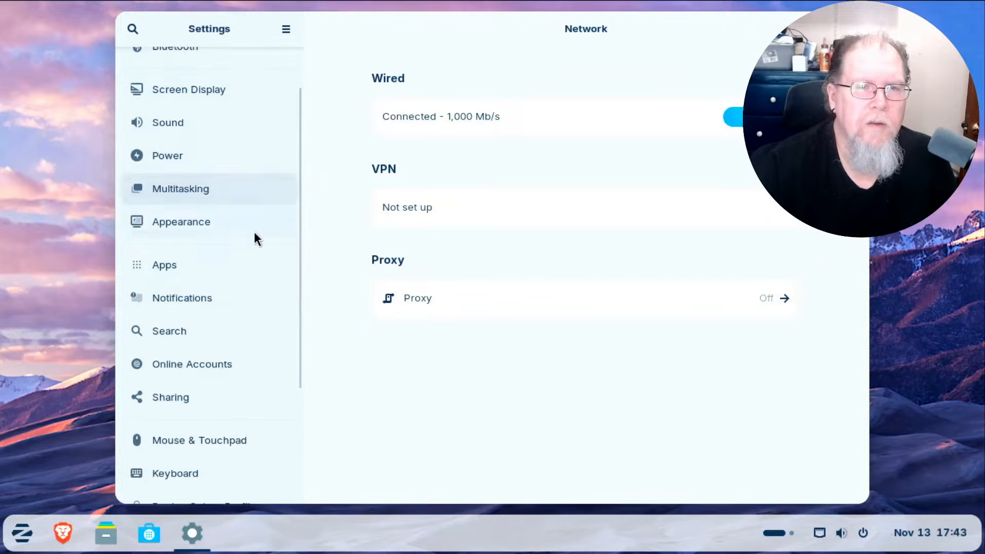
{"action": "scroll", "coordinate": [254, 232], "scroll_direction": "down", "scroll_amount": 3}
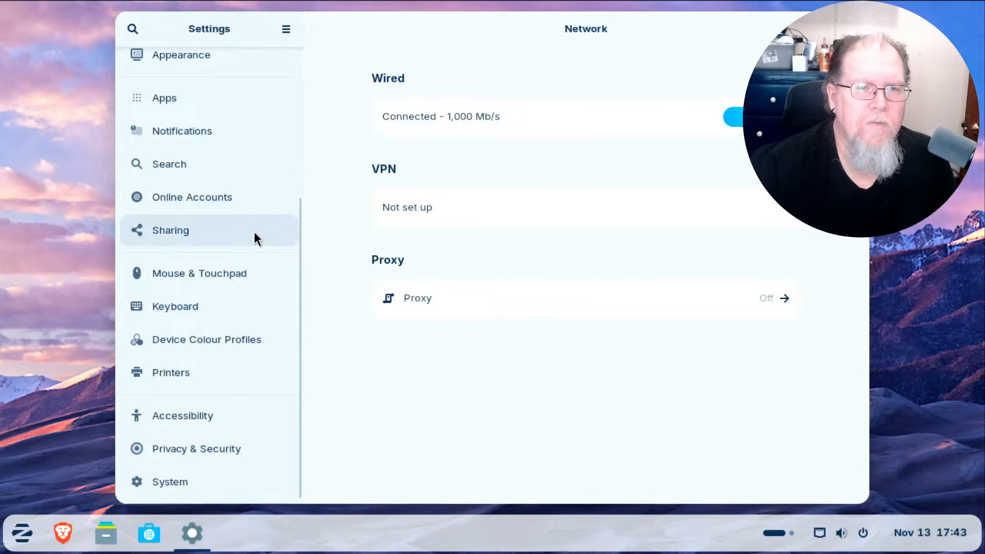
{"action": "scroll", "coordinate": [254, 232], "scroll_direction": "up", "scroll_amount": 6}
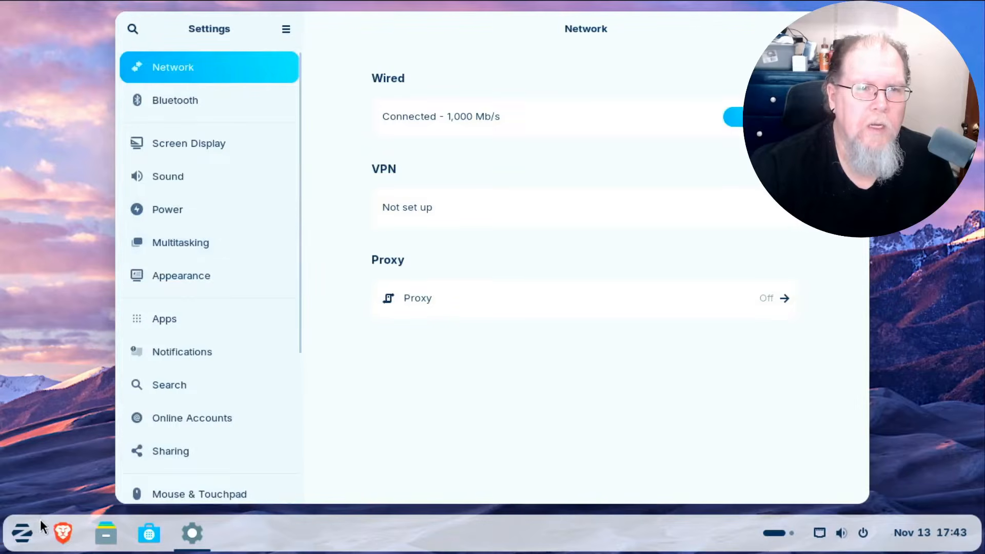
{"action": "left_click", "coordinate": [23, 539]}
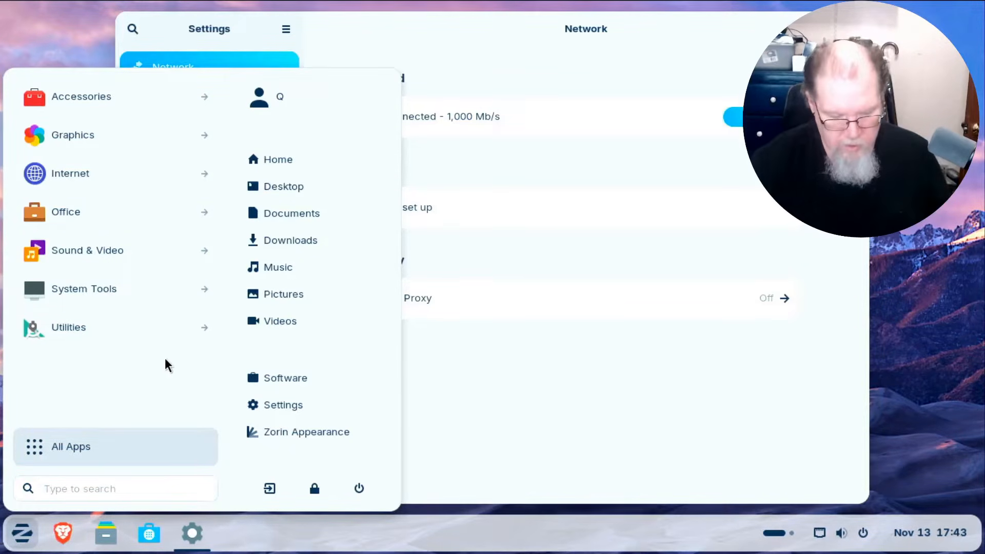
Launch Firewall Configuration via a 'fire' search and authenticate with the account password.
{"action": "type", "text": "fire"}
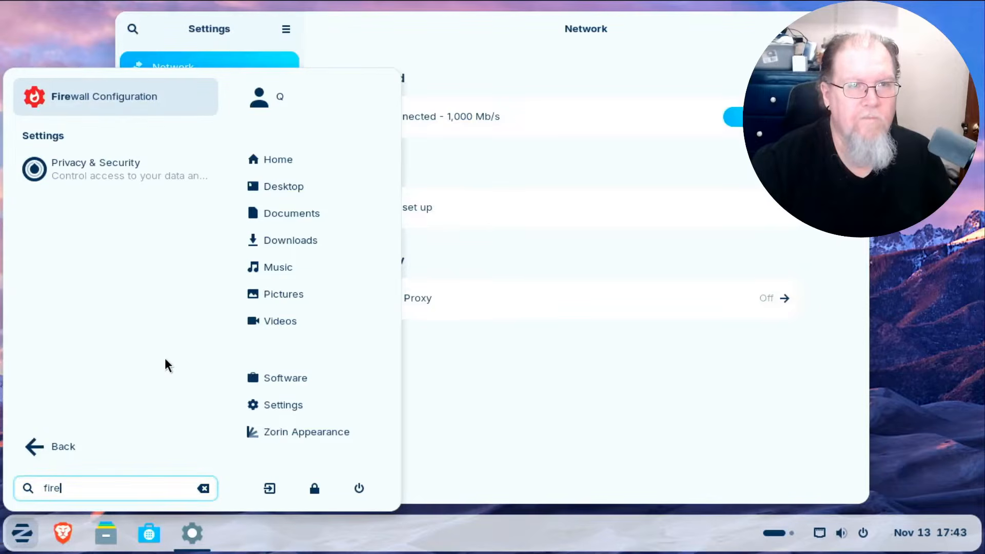
{"action": "left_click", "coordinate": [106, 97]}
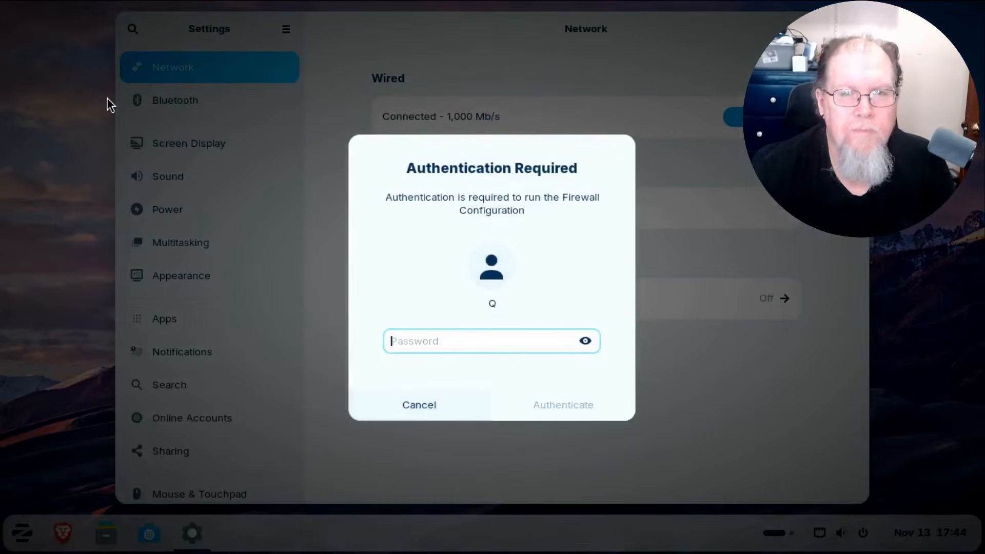
{"action": "type", "text": "●●●●●●●"}
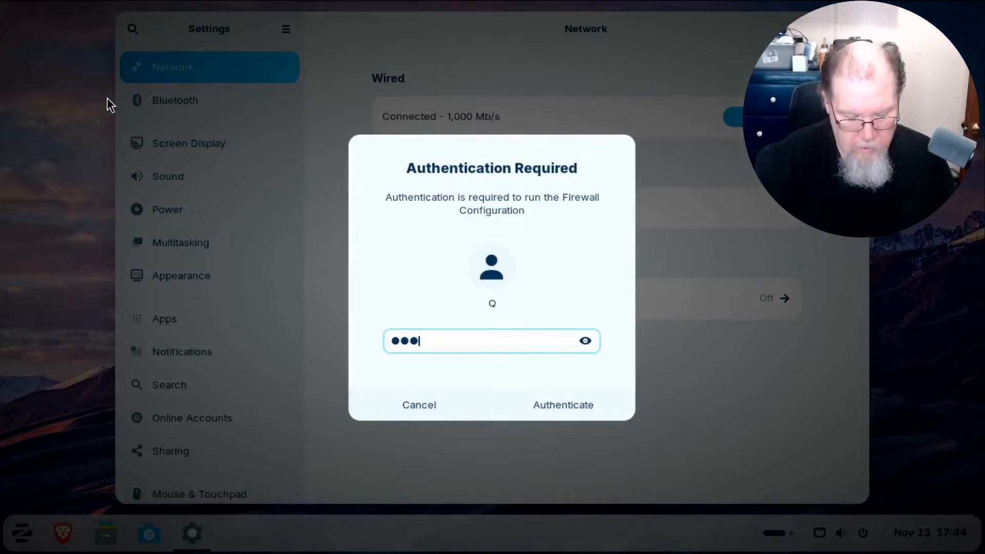
{"action": "type", "text": "●●"}
{"action": "key", "text": "Return"}
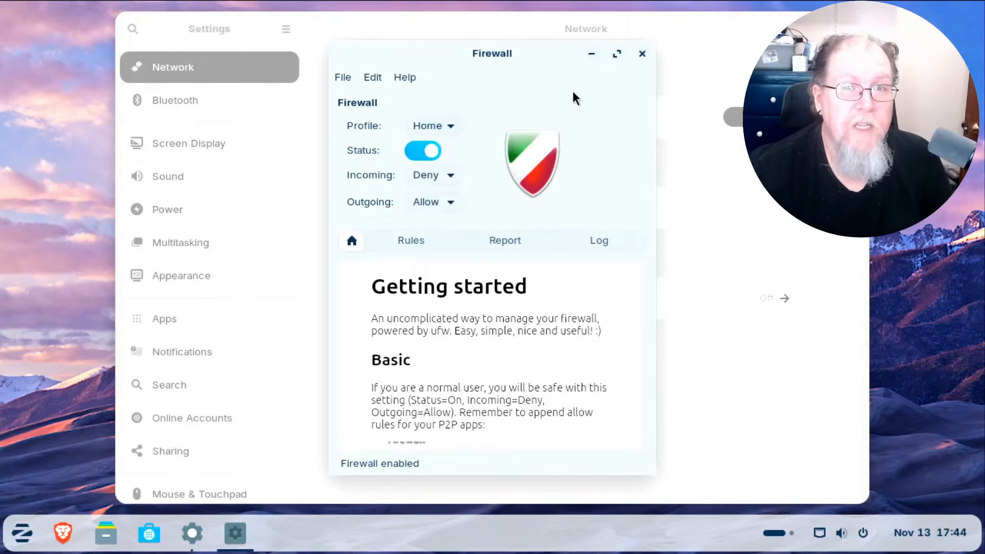
Close Gufw, then view the Bluetooth, Screen Display and Power settings pages in turn.
{"action": "left_click", "coordinate": [642, 54]}
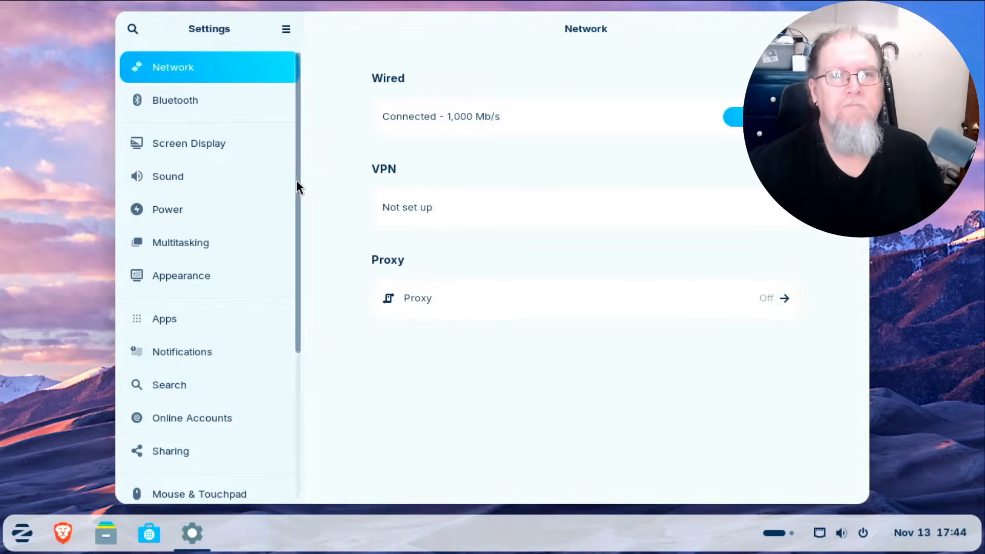
{"action": "left_click", "coordinate": [209, 106]}
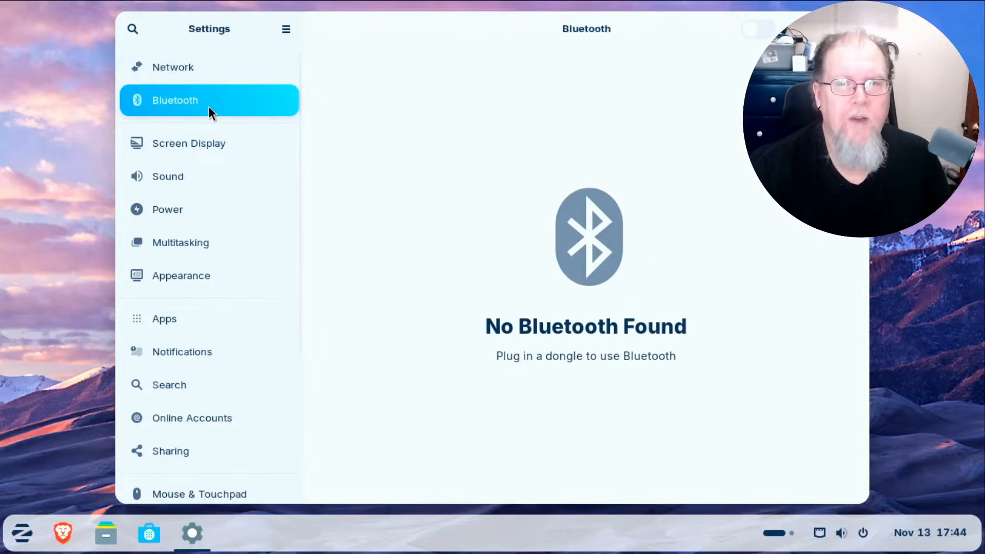
{"action": "left_click", "coordinate": [208, 146]}
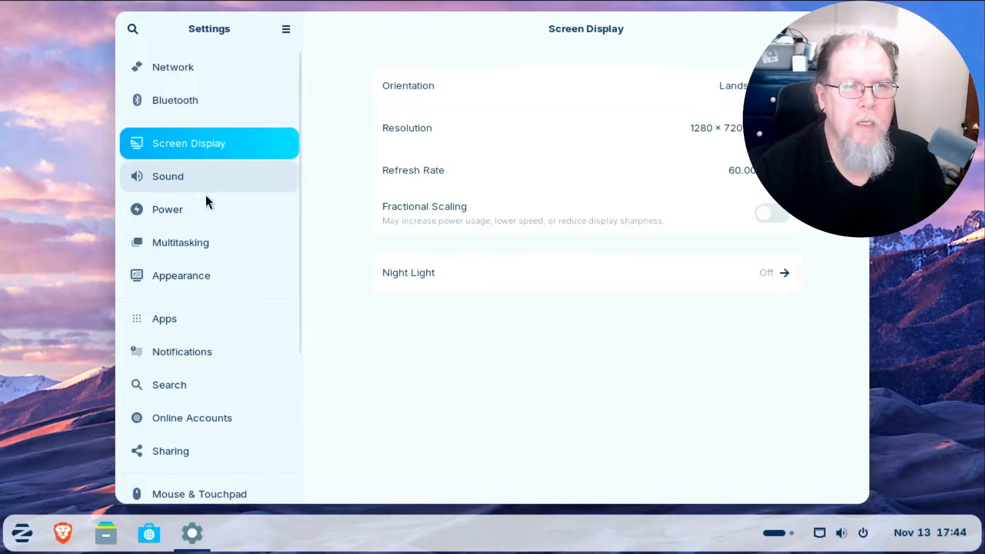
{"action": "left_click", "coordinate": [196, 214]}
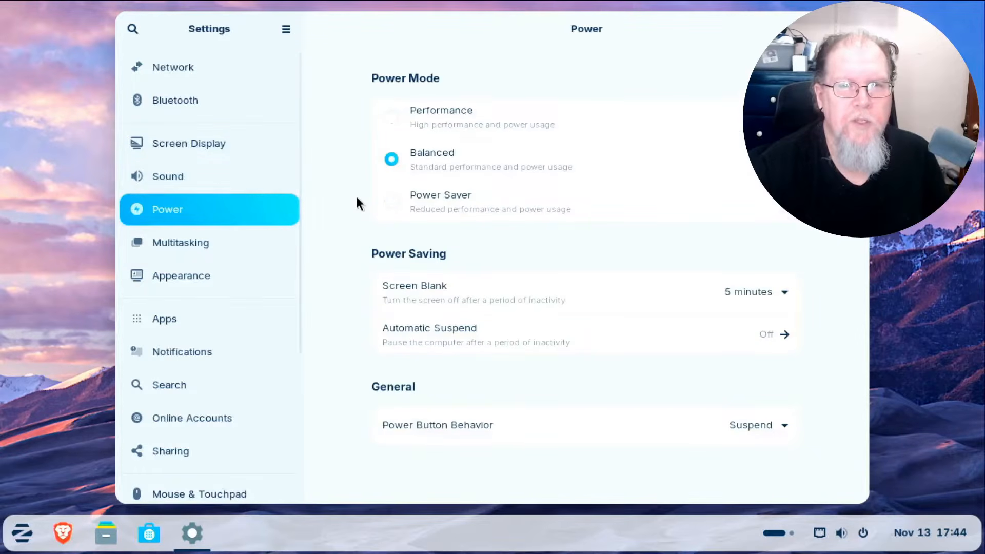
Set Screen Blank to Never and Power Button Behavior to Power Off.
{"action": "left_click", "coordinate": [786, 291]}
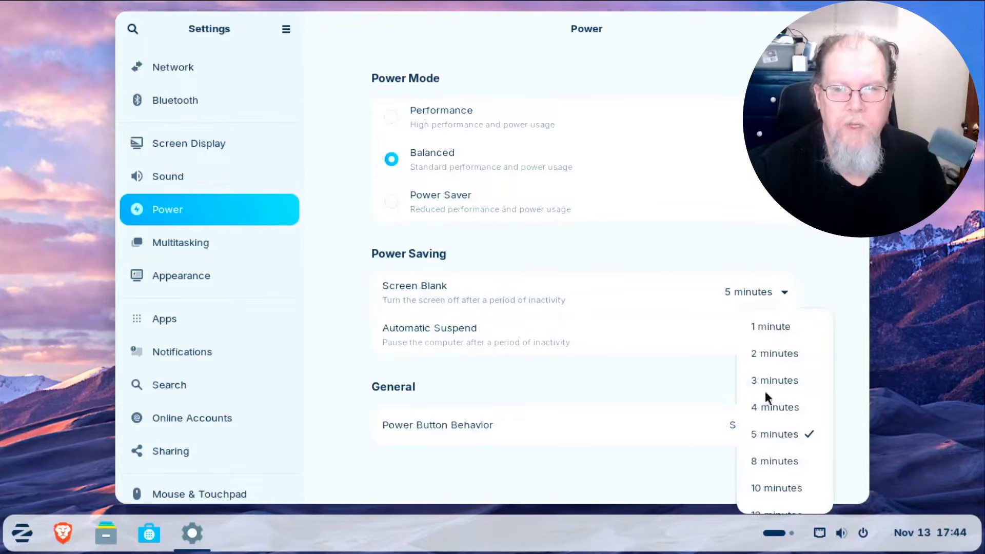
{"action": "scroll", "coordinate": [770, 470], "scroll_direction": "down", "scroll_amount": 3}
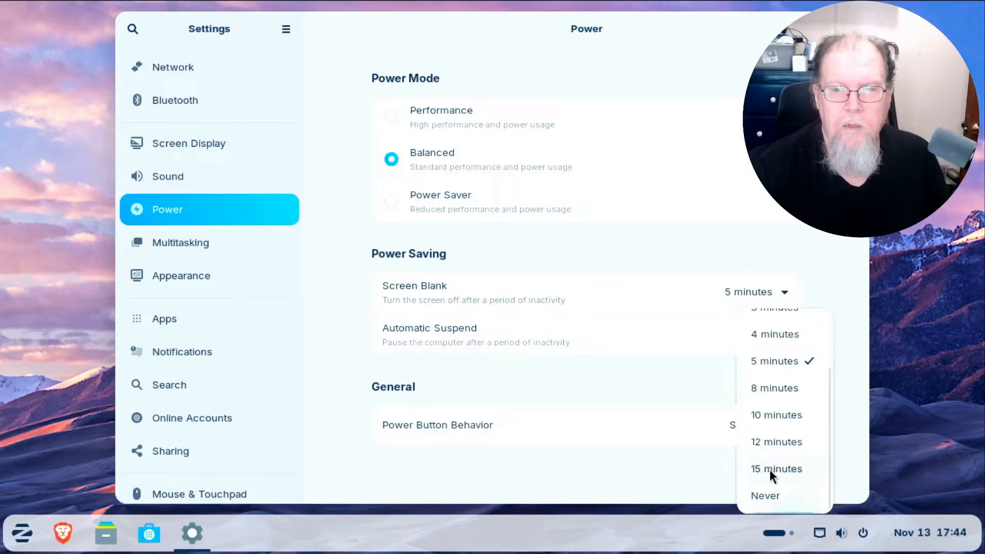
{"action": "left_click", "coordinate": [758, 497]}
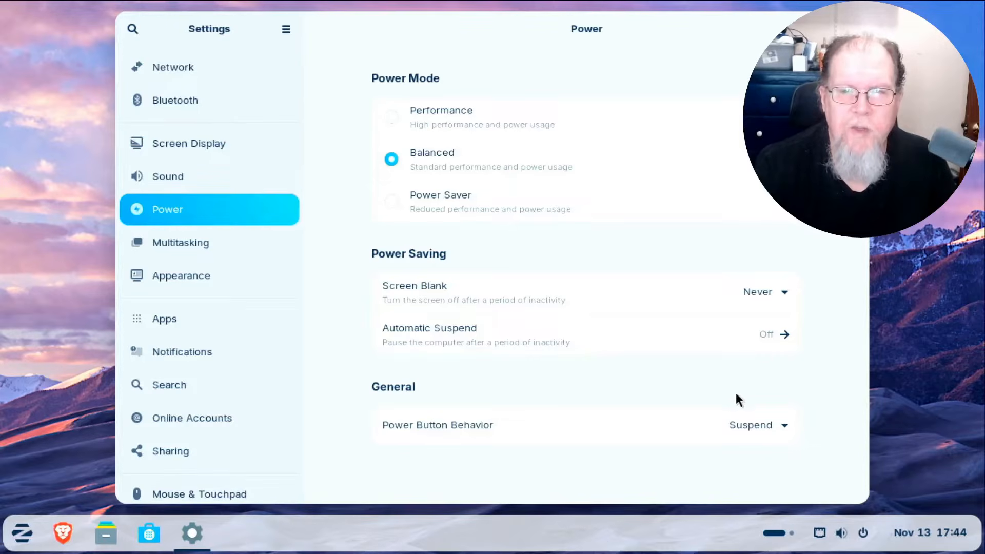
{"action": "left_click", "coordinate": [779, 425]}
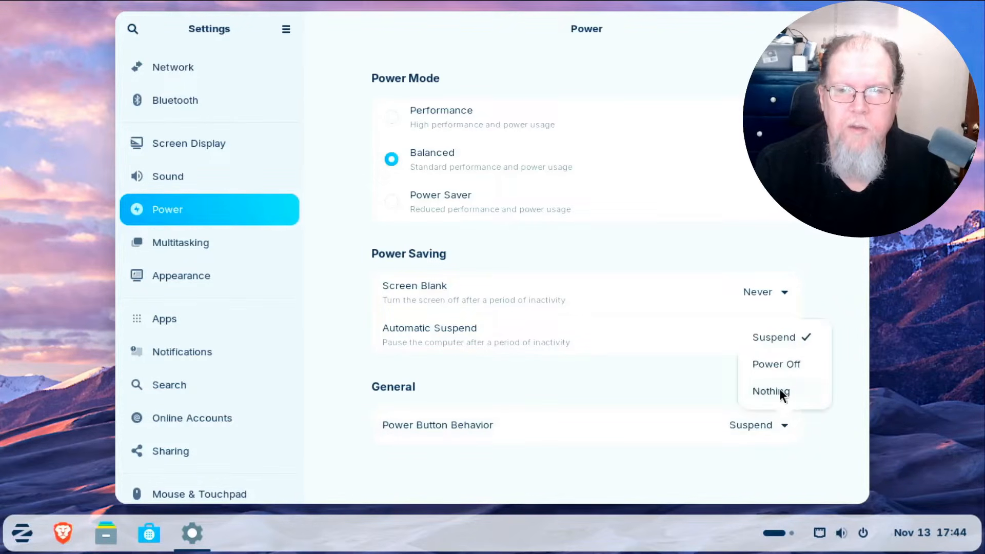
{"action": "left_click", "coordinate": [783, 364]}
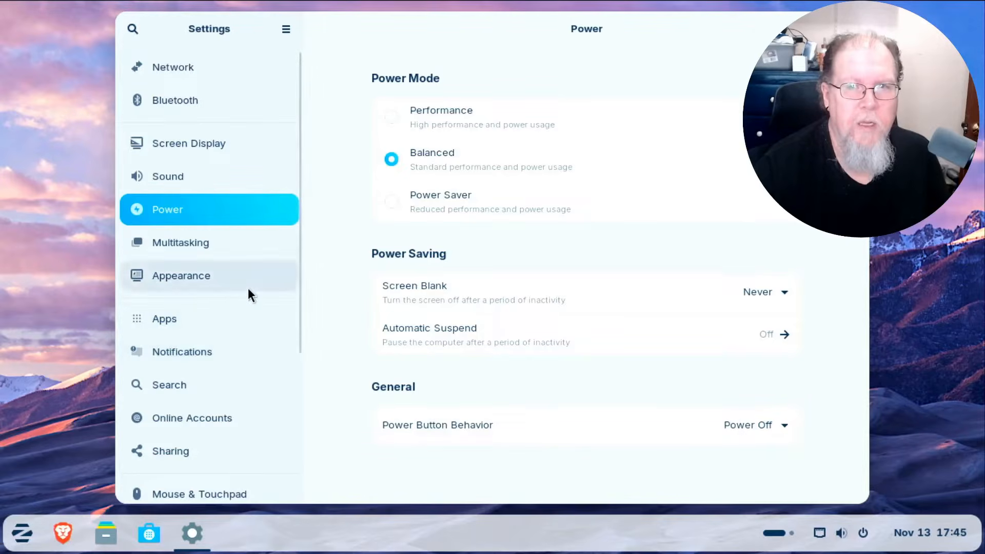
Pass through Multitasking to Appearance and apply the cloudy sunset over the sea wallpaper.
{"action": "left_click", "coordinate": [203, 242]}
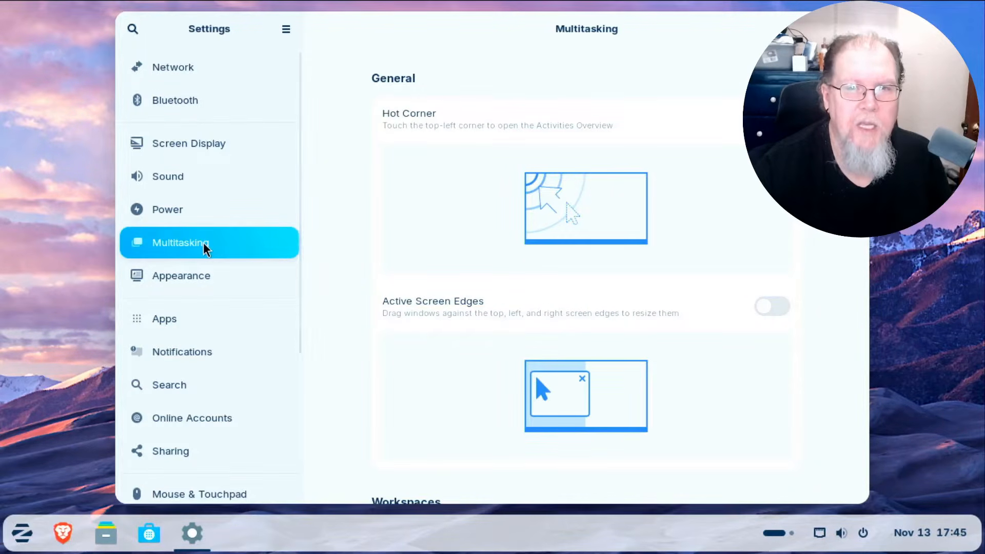
{"action": "left_click", "coordinate": [192, 285]}
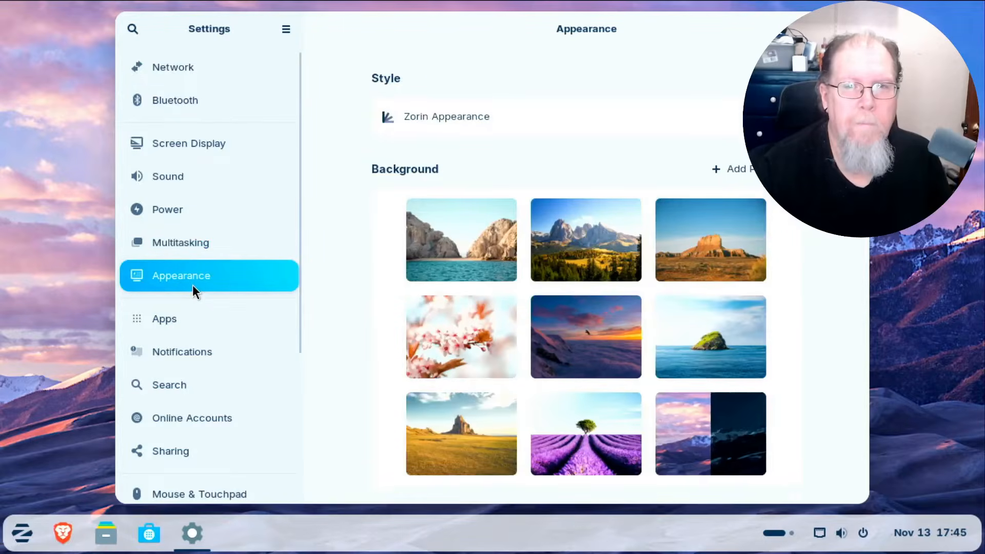
{"action": "scroll", "coordinate": [379, 309], "scroll_direction": "down", "scroll_amount": 6}
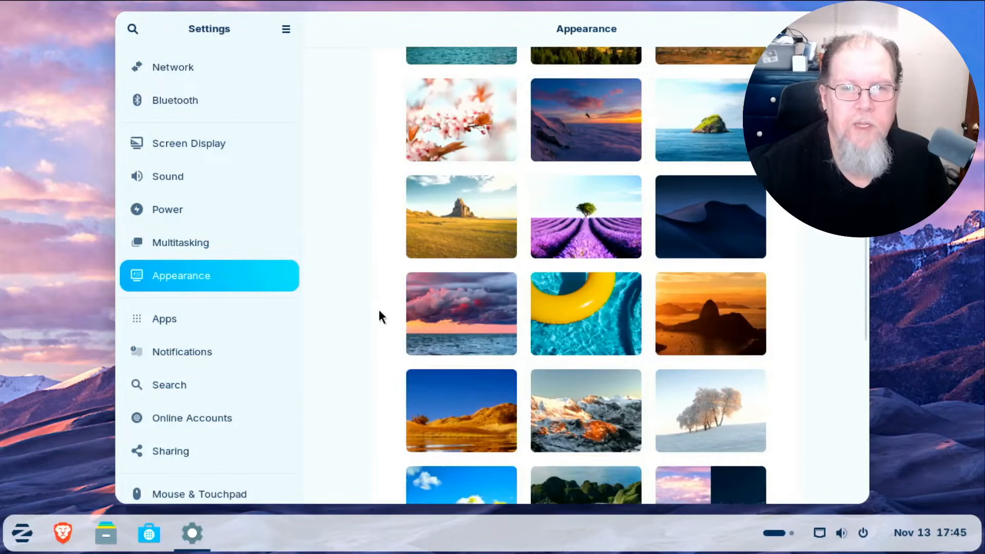
{"action": "scroll", "coordinate": [380, 311], "scroll_direction": "down", "scroll_amount": 5}
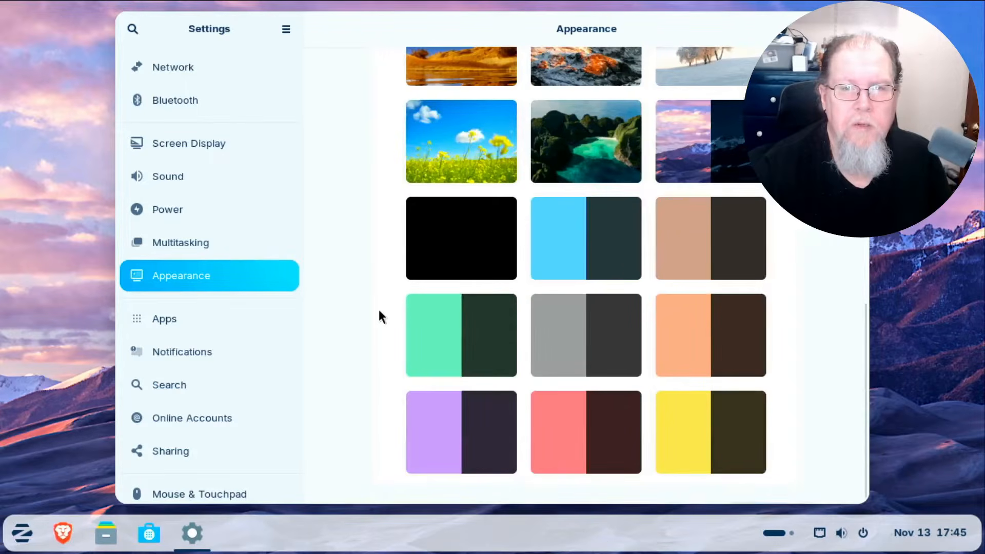
{"action": "scroll", "coordinate": [379, 309], "scroll_direction": "up", "scroll_amount": 6}
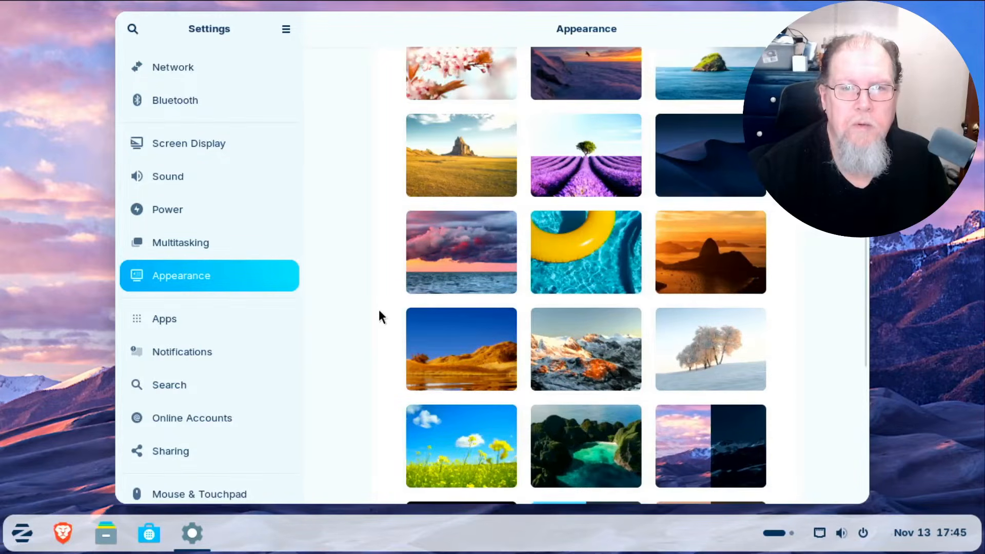
{"action": "scroll", "coordinate": [378, 309], "scroll_direction": "up", "scroll_amount": 2}
{"action": "scroll", "coordinate": [379, 309], "scroll_direction": "up", "scroll_amount": 1}
{"action": "scroll", "coordinate": [379, 310], "scroll_direction": "down", "scroll_amount": 1}
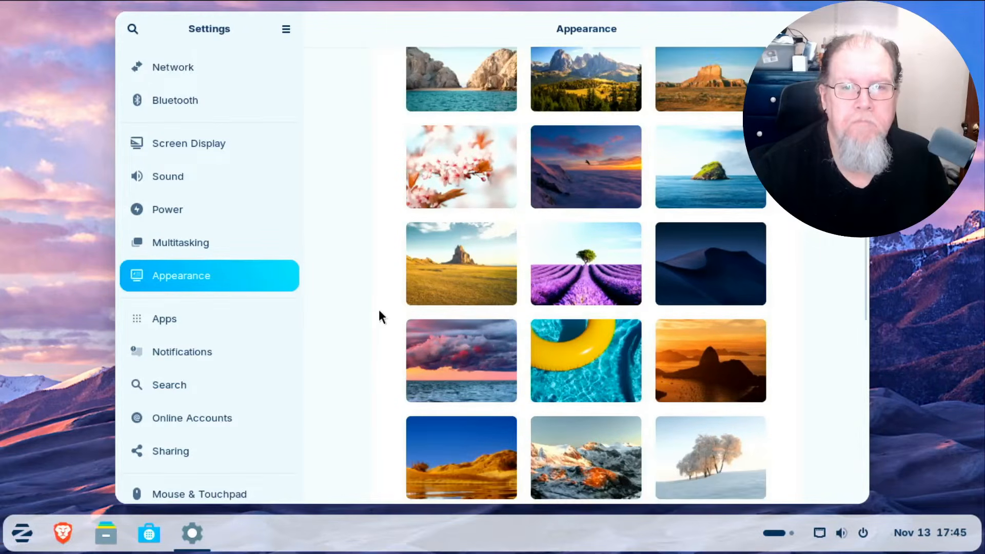
{"action": "left_click", "coordinate": [445, 352]}
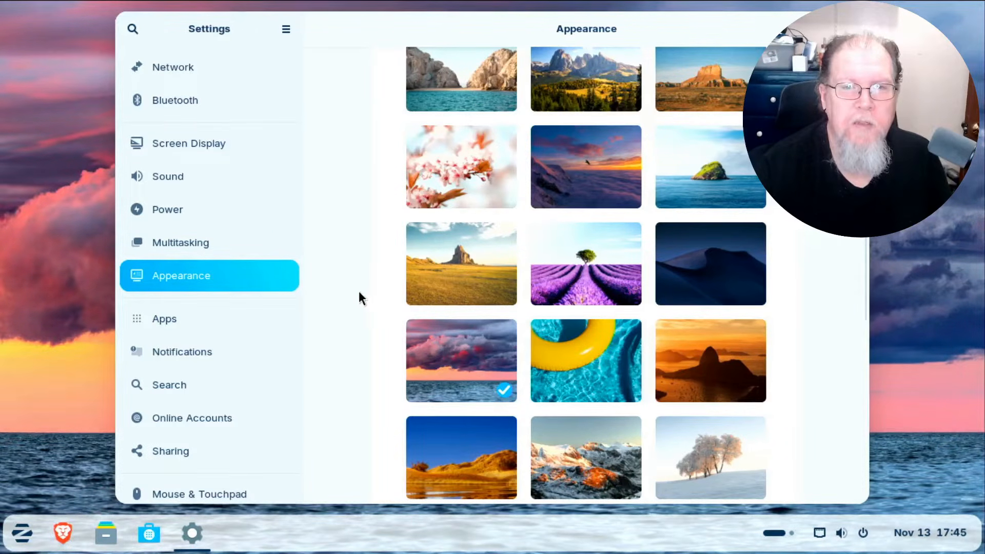
Scroll through the installed apps on the Apps page, then move and close the Settings window.
{"action": "left_click", "coordinate": [199, 326]}
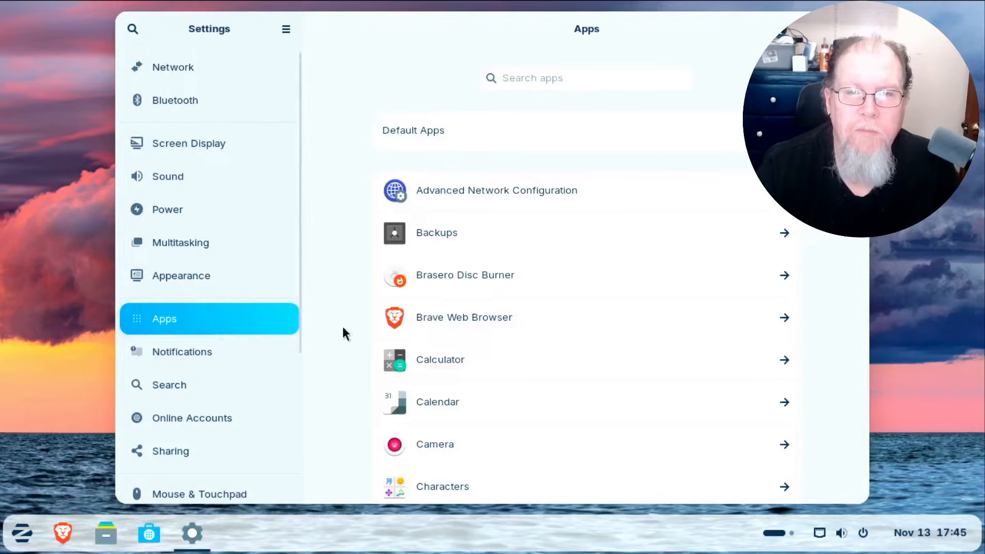
{"action": "scroll", "coordinate": [341, 334], "scroll_direction": "down", "scroll_amount": 3}
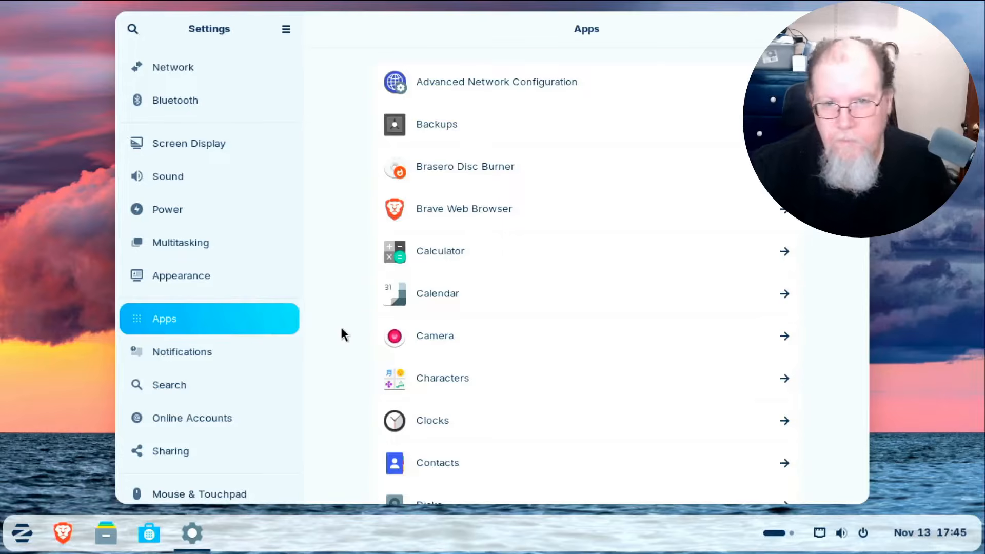
{"action": "scroll", "coordinate": [342, 335], "scroll_direction": "down", "scroll_amount": 5}
{"action": "scroll", "coordinate": [341, 329], "scroll_direction": "down", "scroll_amount": 14}
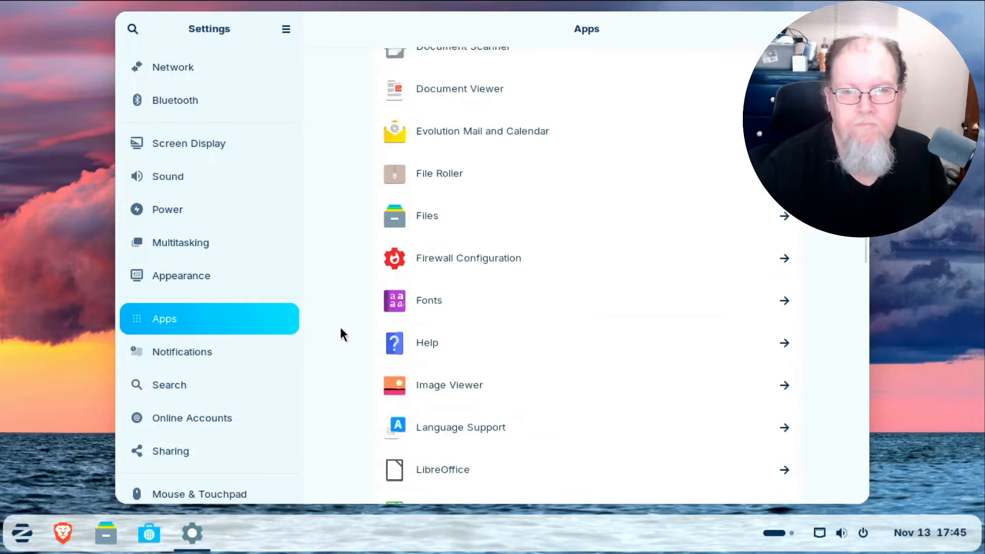
{"action": "scroll", "coordinate": [341, 334], "scroll_direction": "down", "scroll_amount": 15}
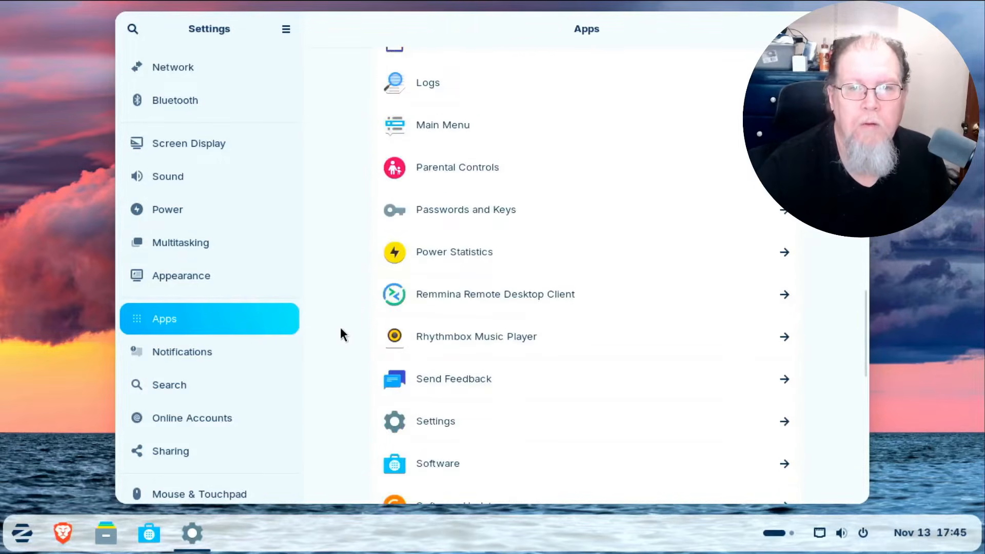
{"action": "scroll", "coordinate": [341, 331], "scroll_direction": "down", "scroll_amount": 5}
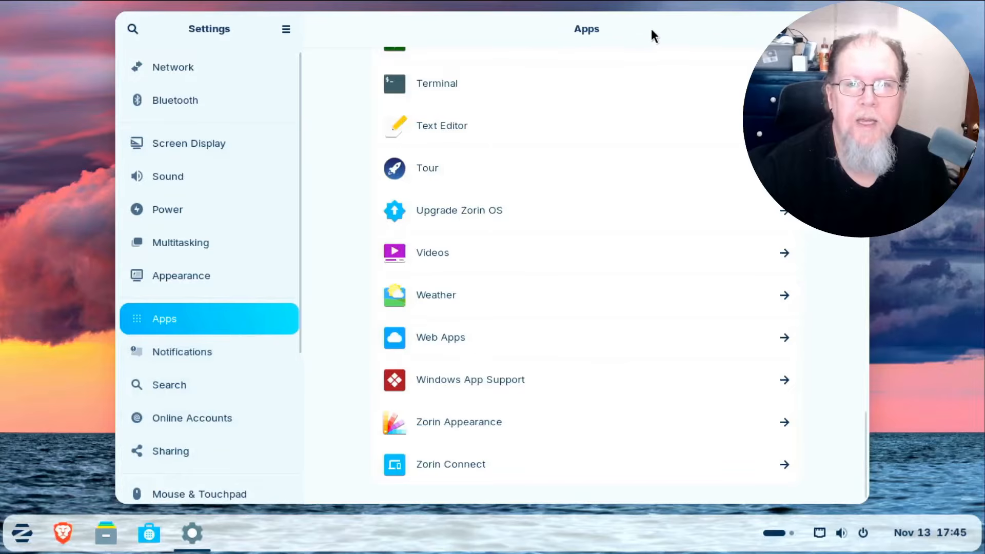
{"action": "left_click_drag", "start_coordinate": [655, 25], "coordinate": [469, 180]}
{"action": "left_click", "coordinate": [659, 185]}
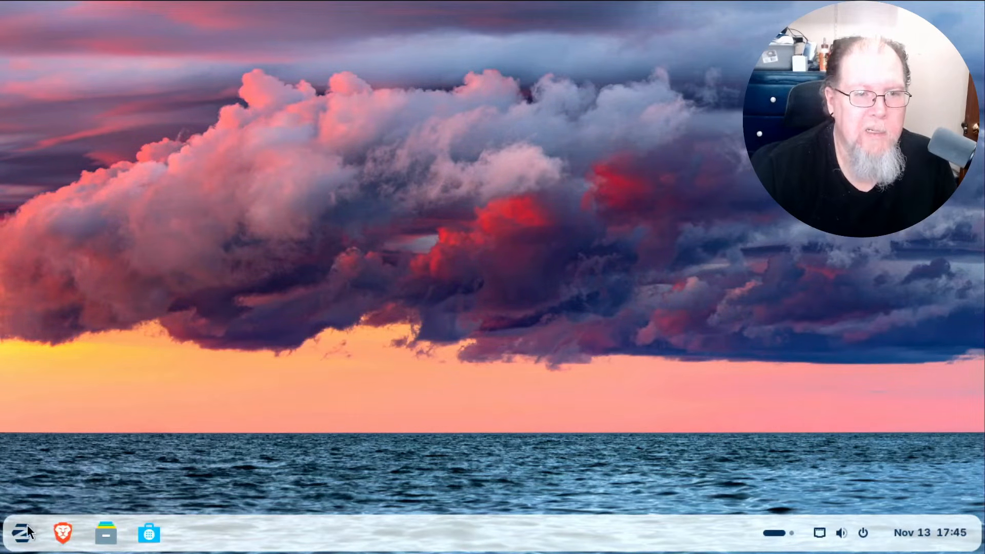
Open Software, search 'gimp', open the GNU Image Manipulation Program page and restore the window size.
{"action": "left_click", "coordinate": [157, 538]}
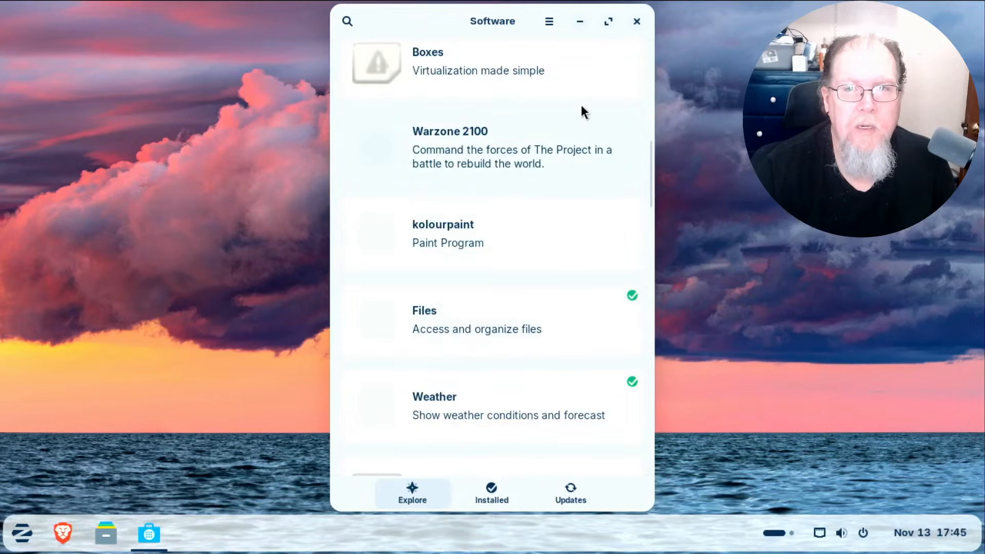
{"action": "left_click", "coordinate": [609, 22]}
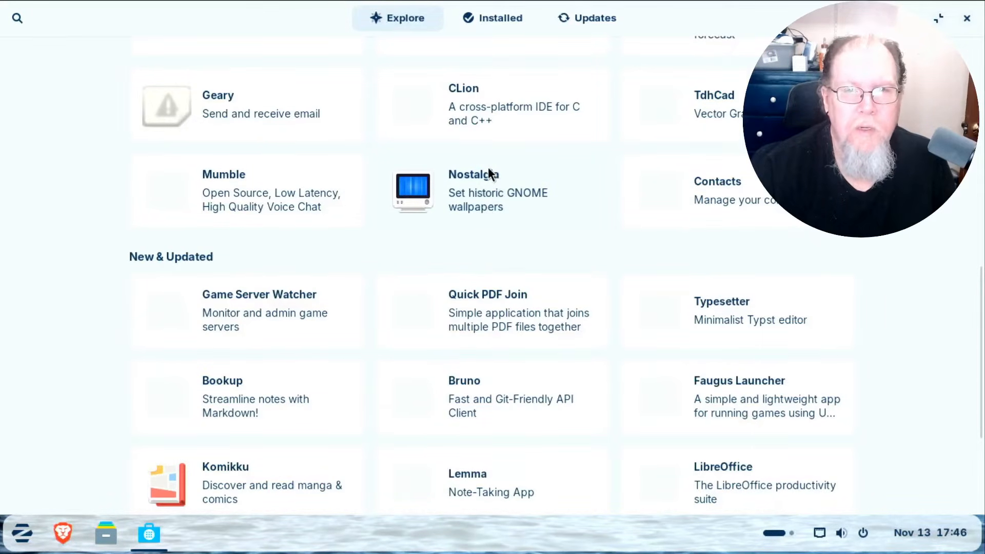
{"action": "left_click", "coordinate": [16, 19]}
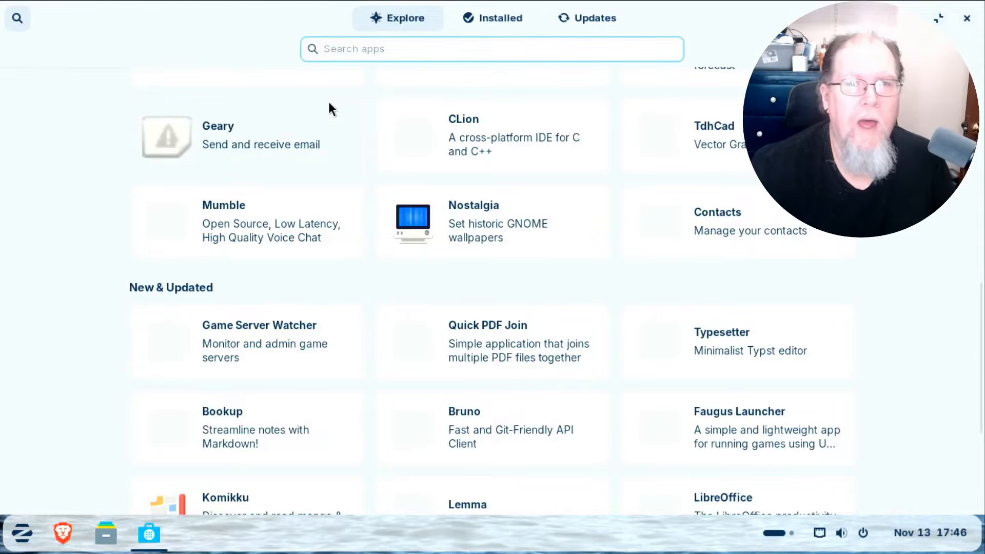
{"action": "type", "text": "gim"}
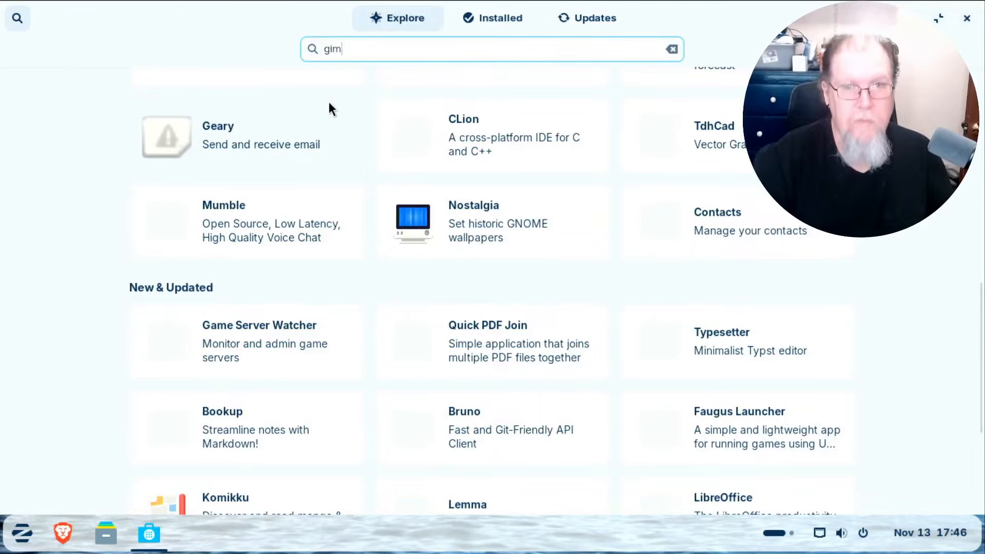
{"action": "type", "text": "p"}
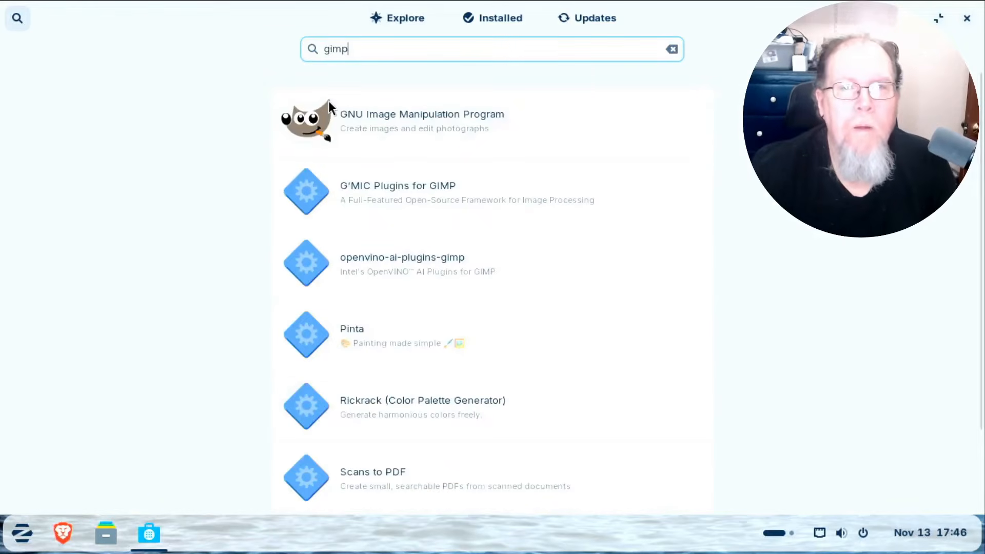
{"action": "left_click", "coordinate": [375, 130]}
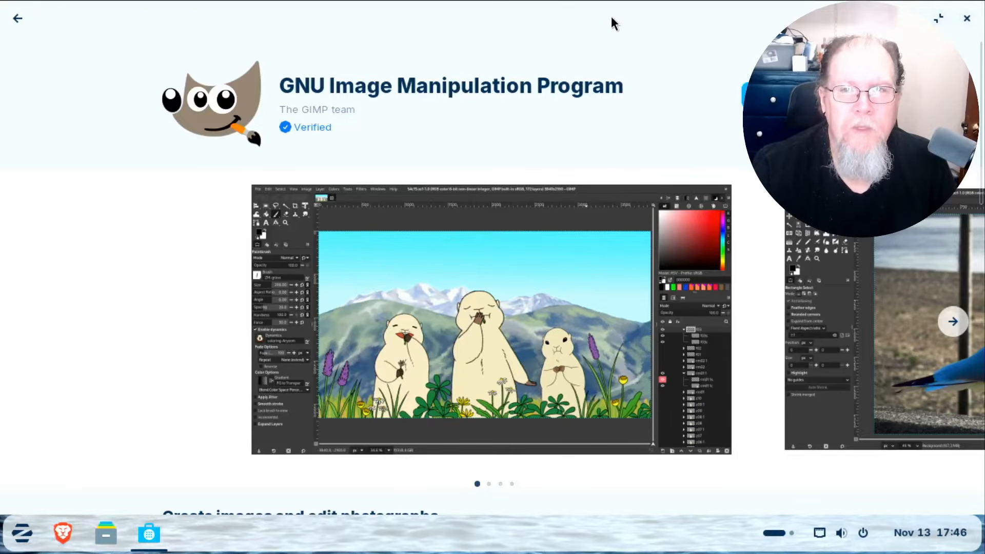
{"action": "left_click", "coordinate": [938, 19]}
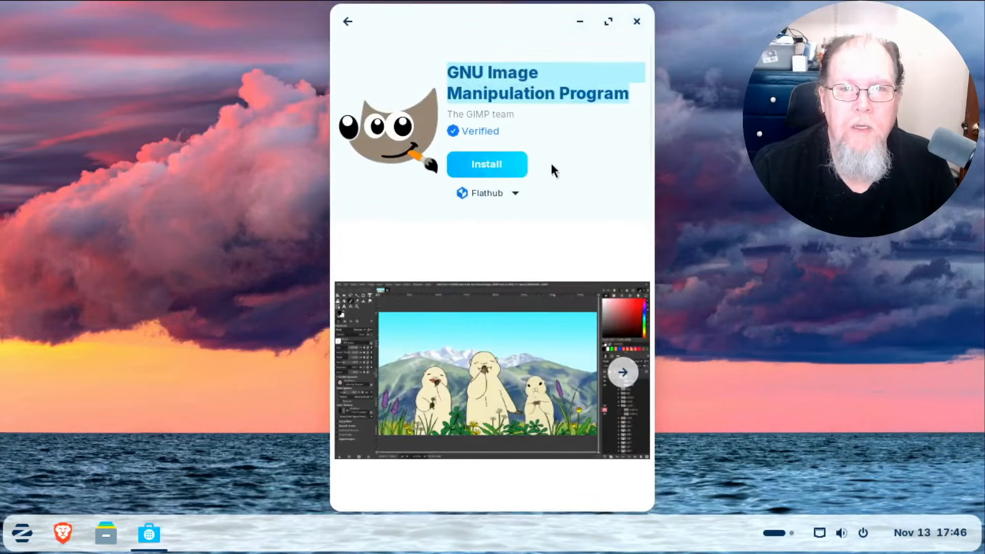
Install GIMP from Flathub and close the Software store once it finishes.
{"action": "left_click", "coordinate": [479, 165]}
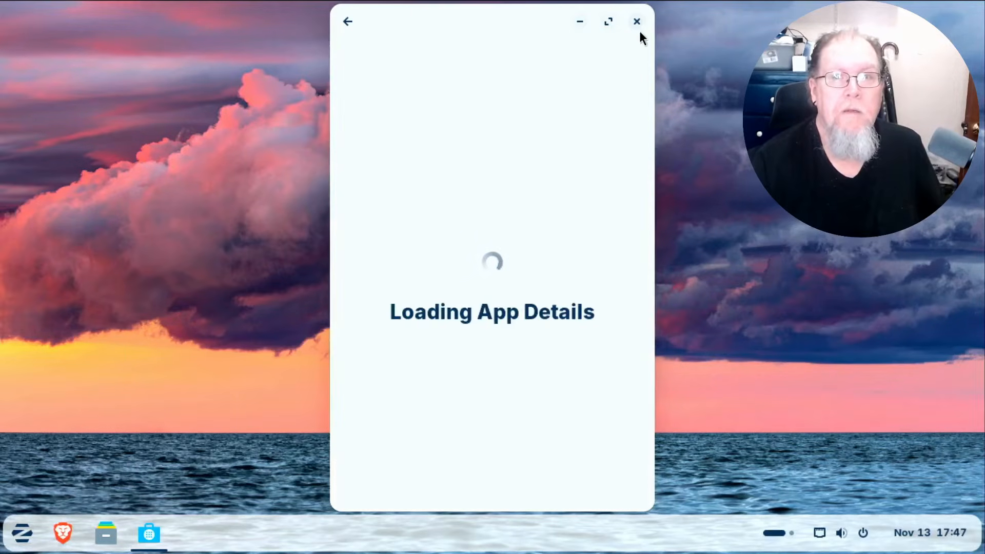
{"action": "left_click", "coordinate": [637, 21]}
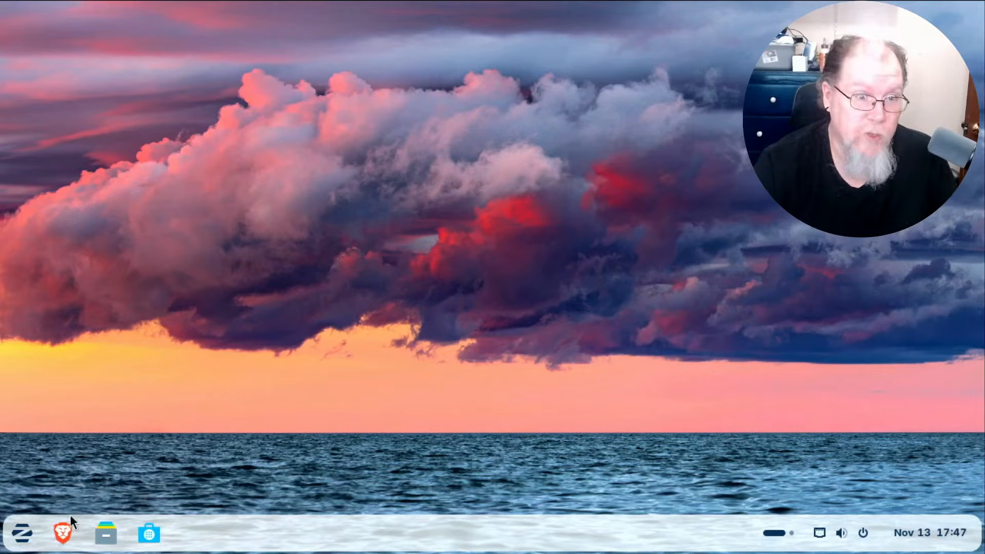
{"action": "left_click", "coordinate": [22, 533]}
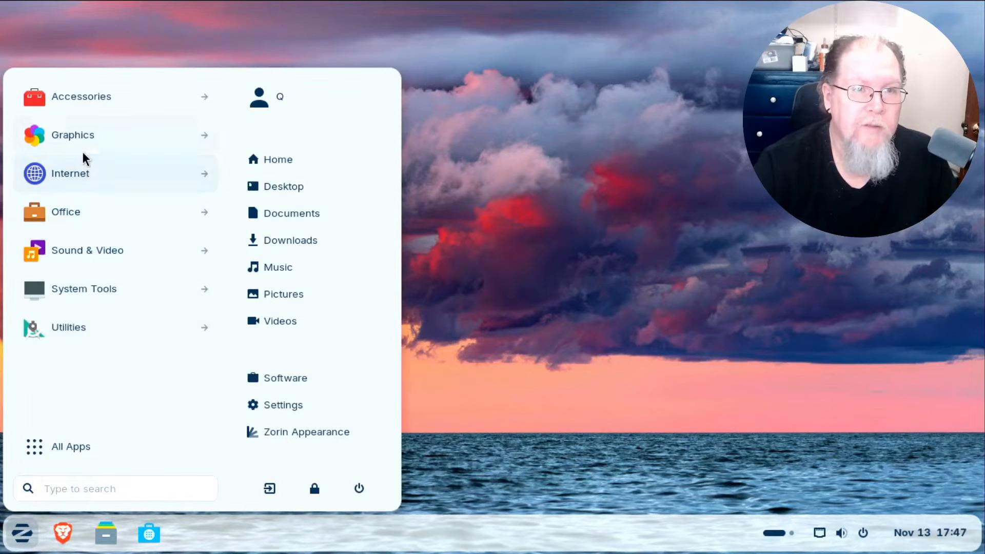
{"action": "left_click", "coordinate": [85, 137]}
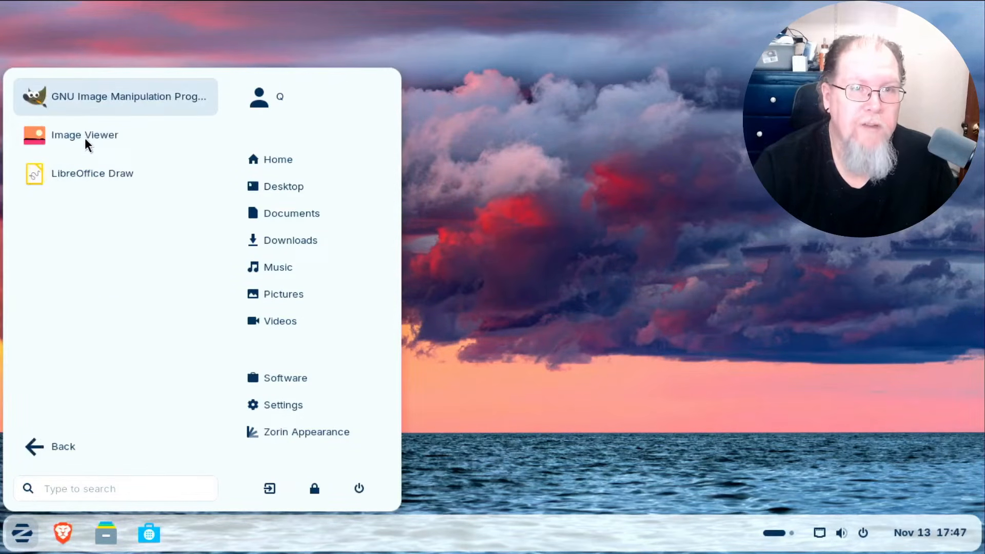
{"action": "left_click", "coordinate": [118, 97]}
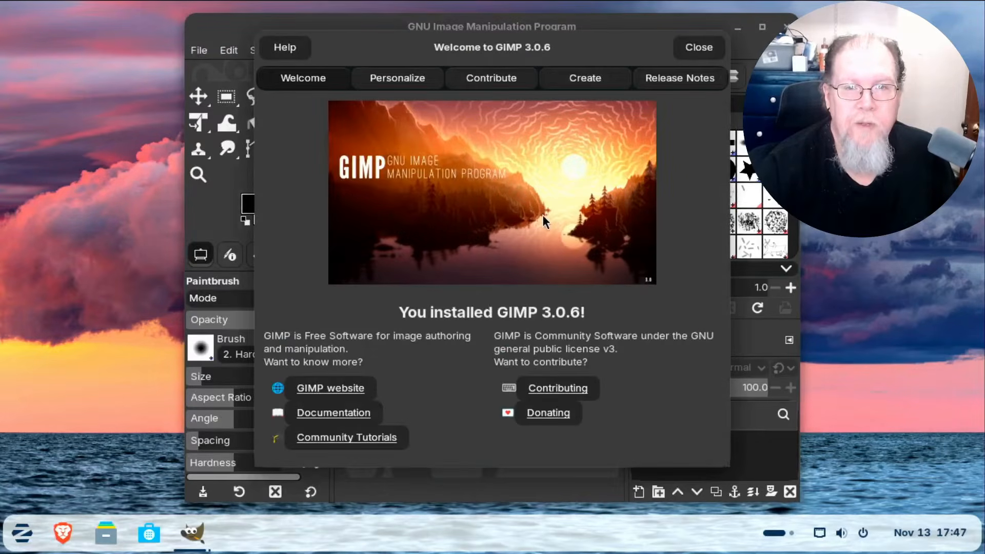
{"action": "left_click", "coordinate": [705, 46]}
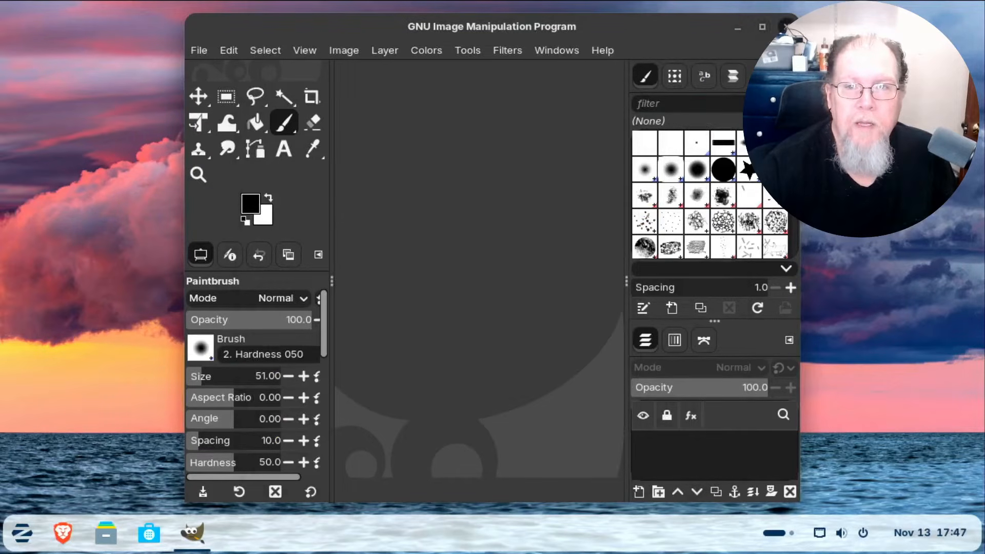
{"action": "left_click", "coordinate": [785, 27]}
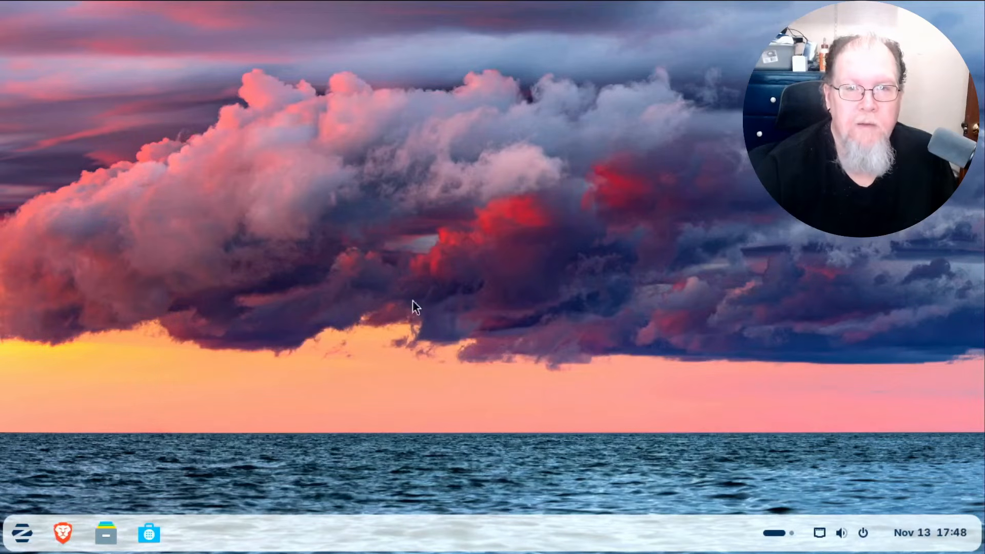
{"action": "left_click", "coordinate": [19, 534]}
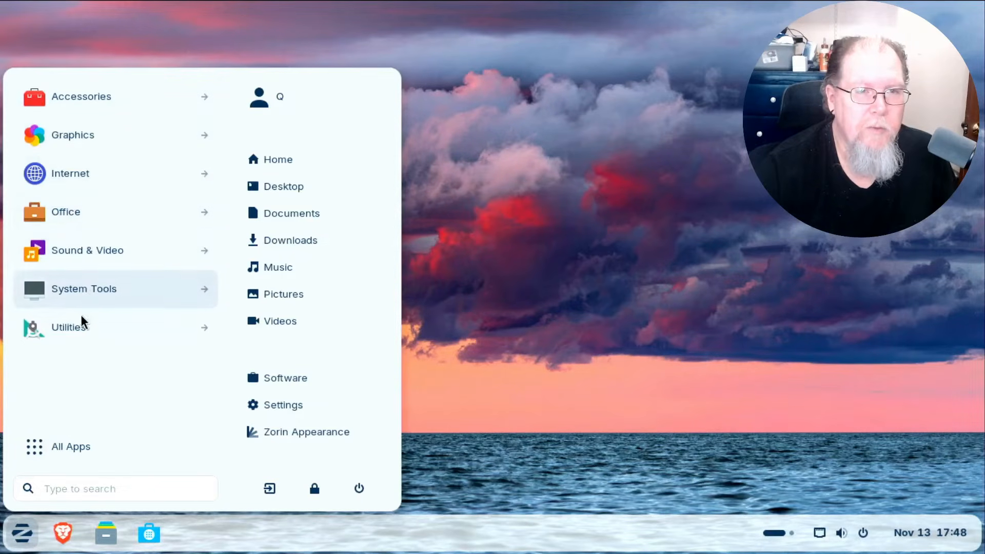
{"action": "left_click", "coordinate": [581, 376]}
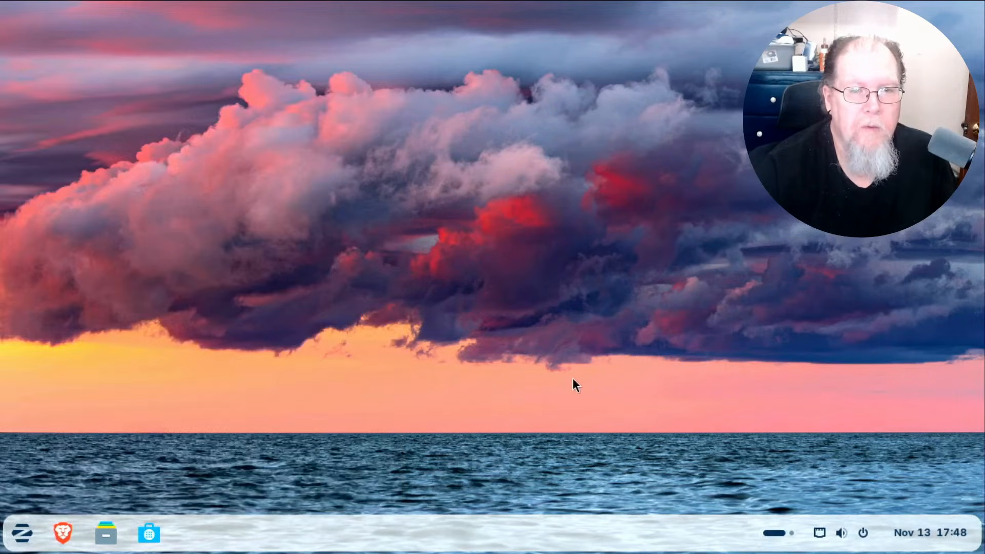
Reopen Software and browse through the Play games category.
{"action": "left_click", "coordinate": [149, 536]}
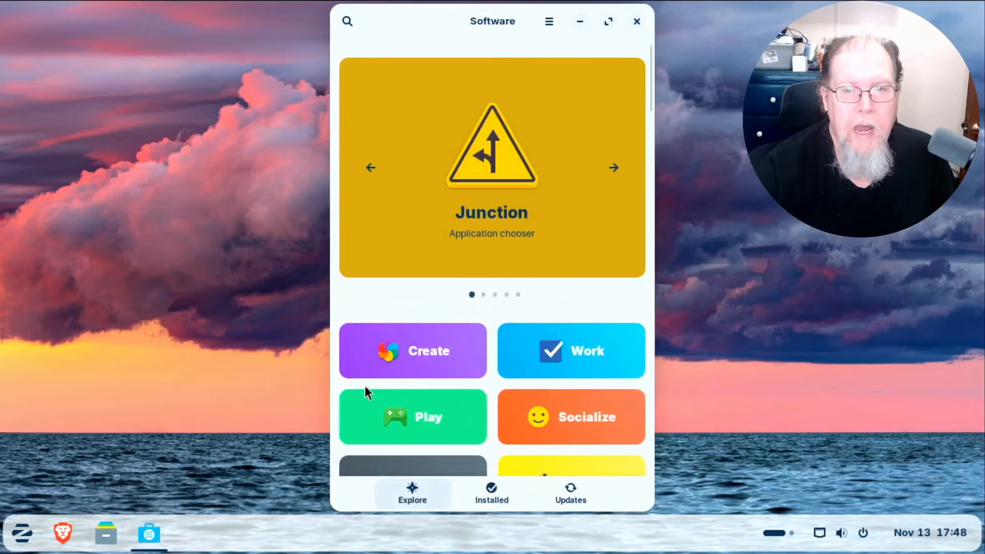
{"action": "left_click", "coordinate": [420, 426]}
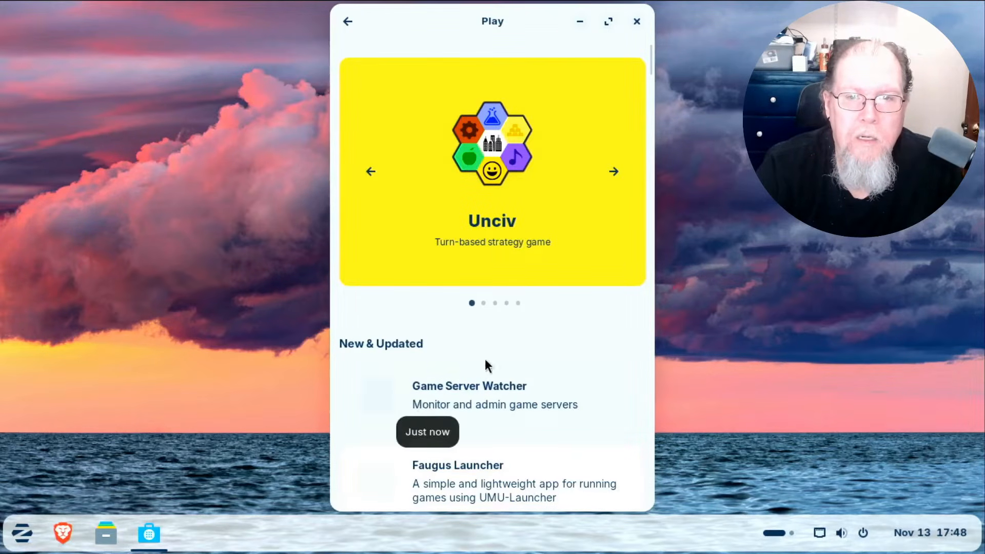
{"action": "scroll", "coordinate": [544, 347], "scroll_direction": "down", "scroll_amount": 8}
{"action": "scroll", "coordinate": [548, 349], "scroll_direction": "down", "scroll_amount": 10}
{"action": "scroll", "coordinate": [548, 349], "scroll_direction": "down", "scroll_amount": 3}
{"action": "scroll", "coordinate": [548, 349], "scroll_direction": "up", "scroll_amount": 10}
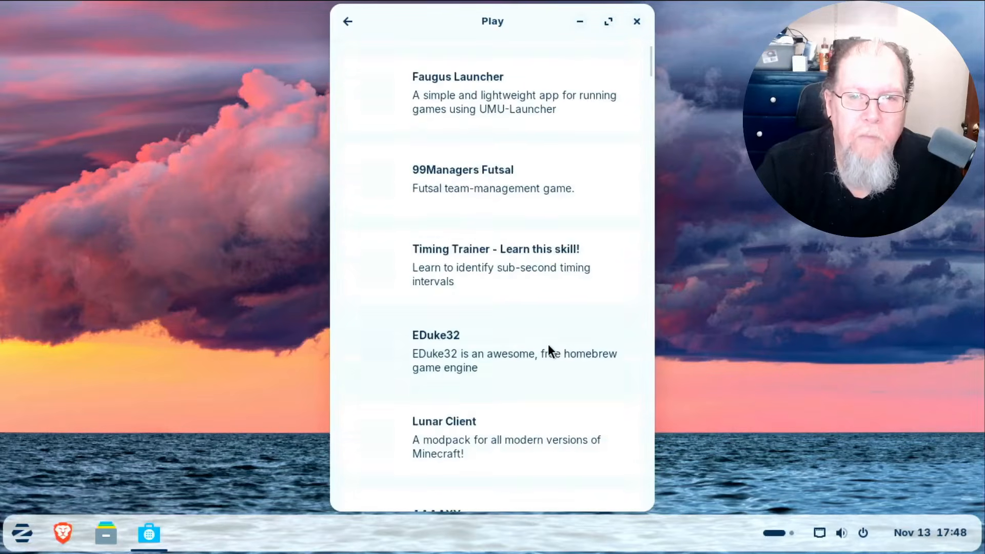
{"action": "scroll", "coordinate": [548, 347], "scroll_direction": "up", "scroll_amount": 5}
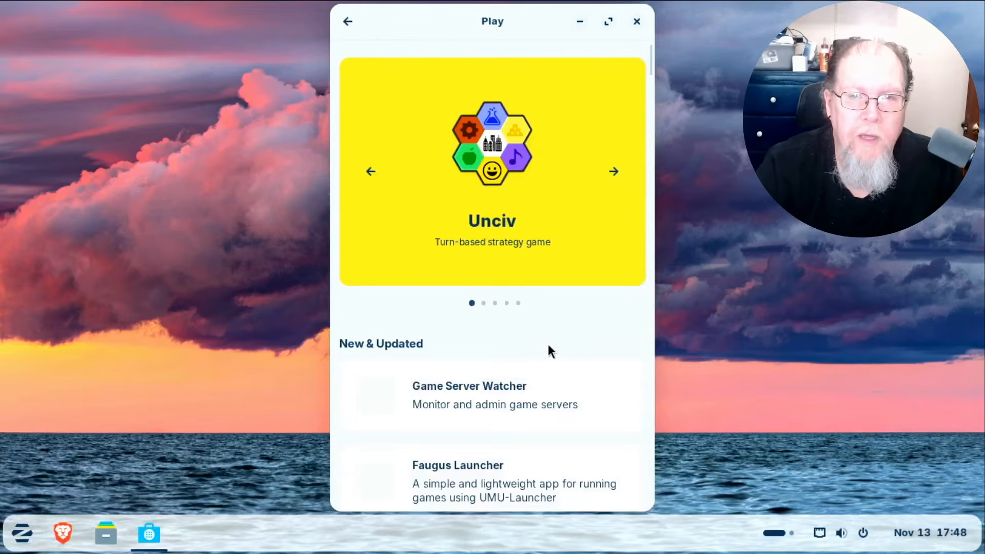
Maximize the store, return to the Explore page and bring up the search field.
{"action": "left_click", "coordinate": [611, 21]}
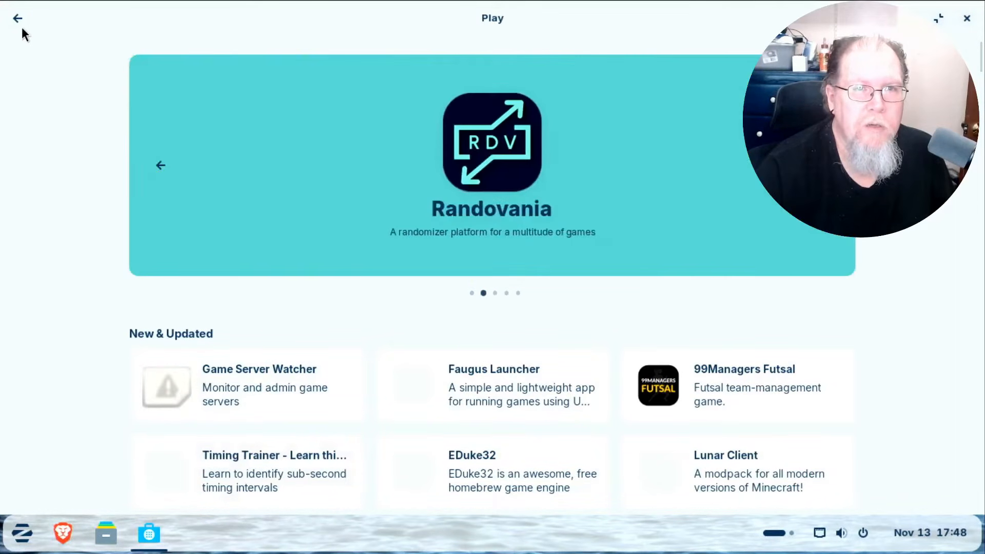
{"action": "left_click", "coordinate": [18, 19]}
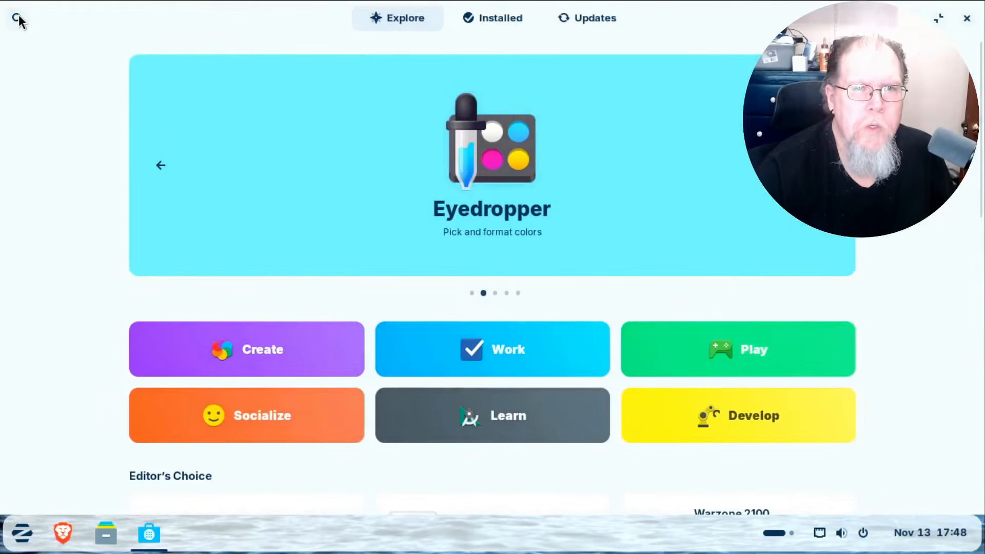
{"action": "left_click", "coordinate": [17, 19]}
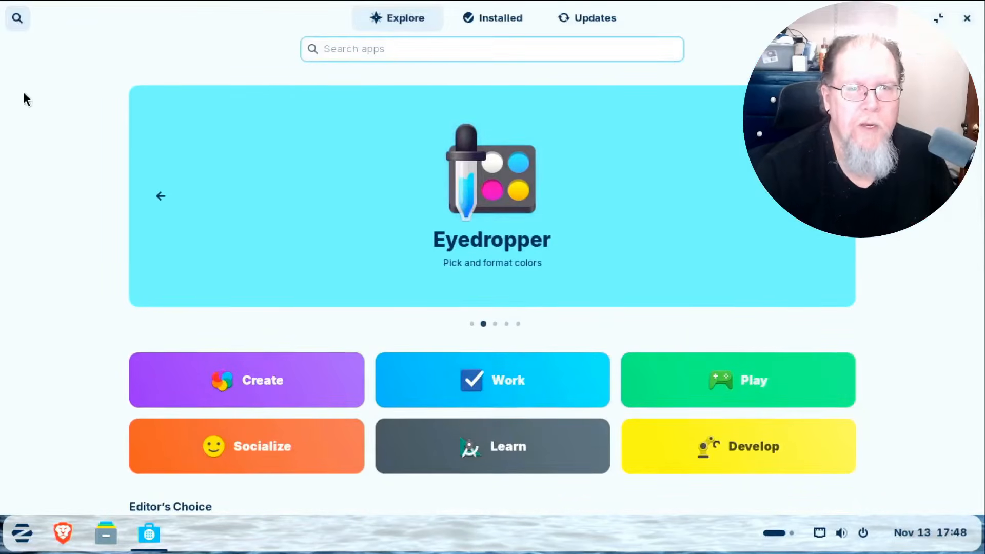
Search 'solitaire', open the KPatience details page, and restore the store to a smaller window.
{"action": "type", "text": "solito"}
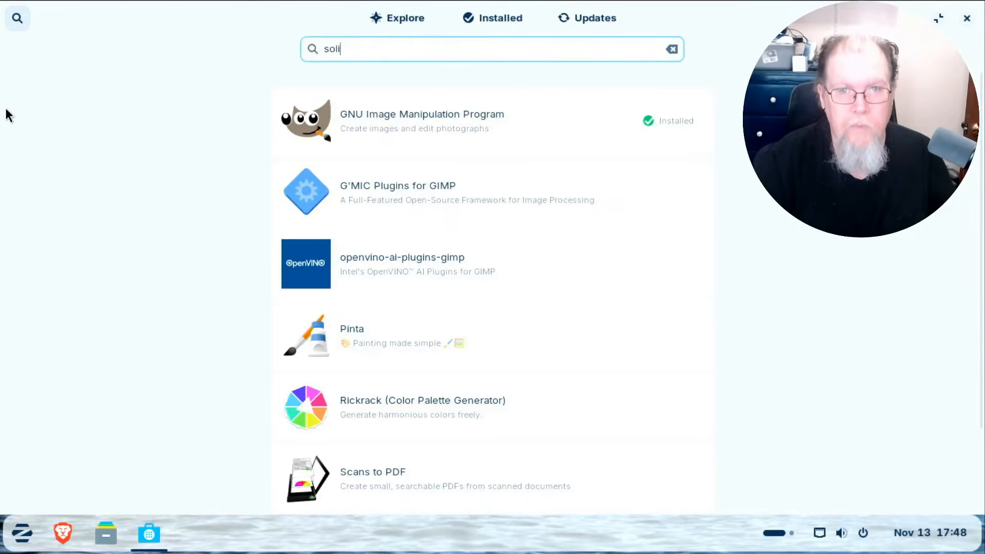
{"action": "key", "text": "BackSpace"}
{"action": "key", "text": "BackSpace"}
{"action": "type", "text": "tai"}
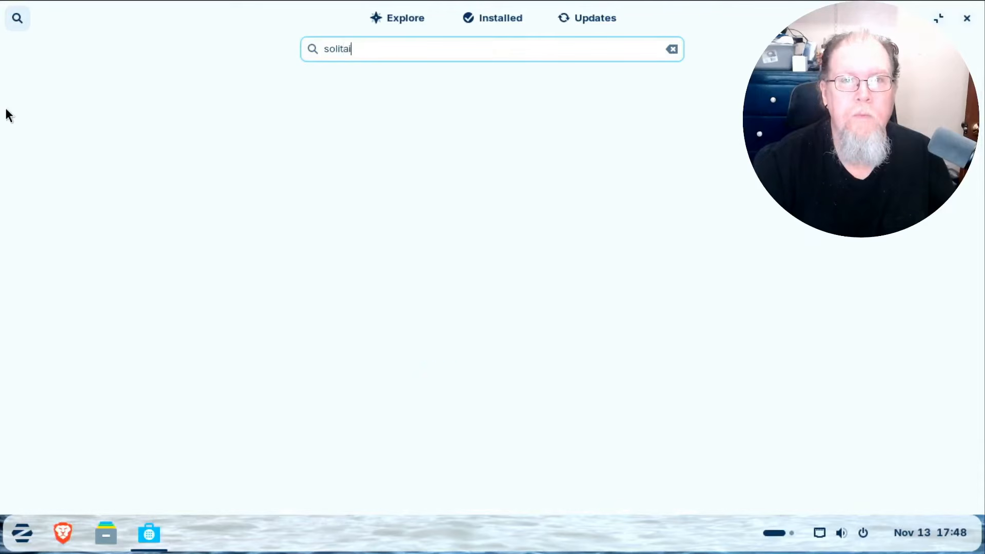
{"action": "type", "text": "re"}
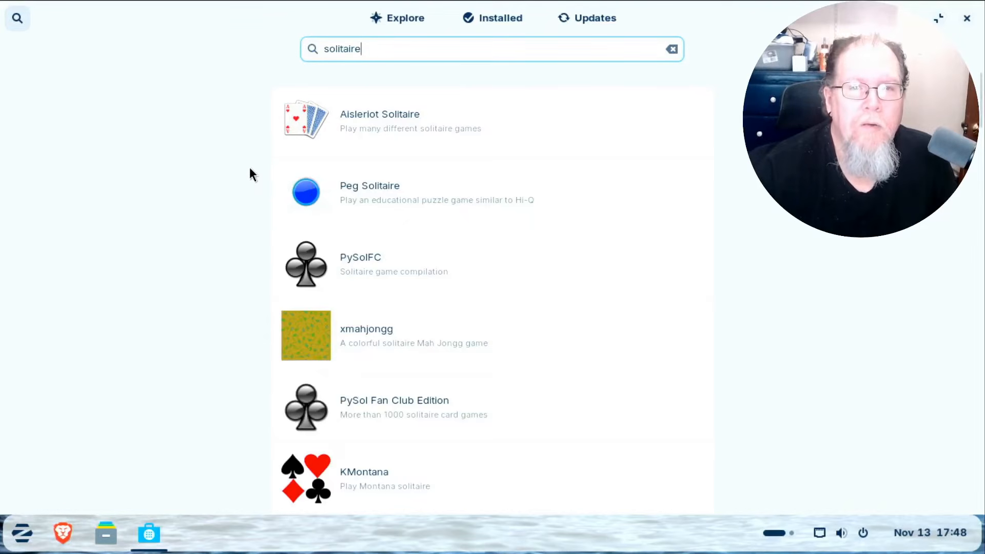
{"action": "scroll", "coordinate": [249, 168], "scroll_direction": "down", "scroll_amount": 5}
{"action": "scroll", "coordinate": [249, 167], "scroll_direction": "down", "scroll_amount": 11}
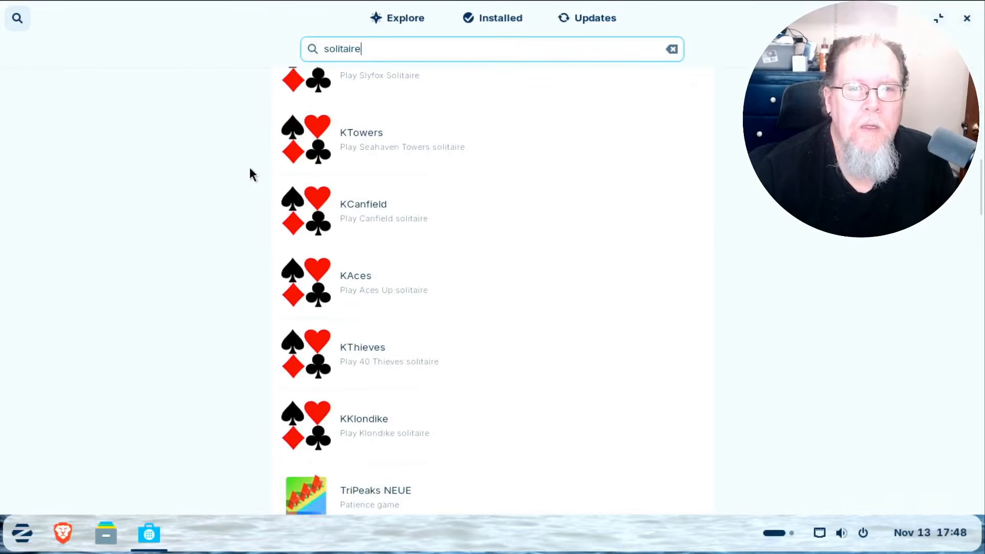
{"action": "scroll", "coordinate": [250, 167], "scroll_direction": "down", "scroll_amount": 7}
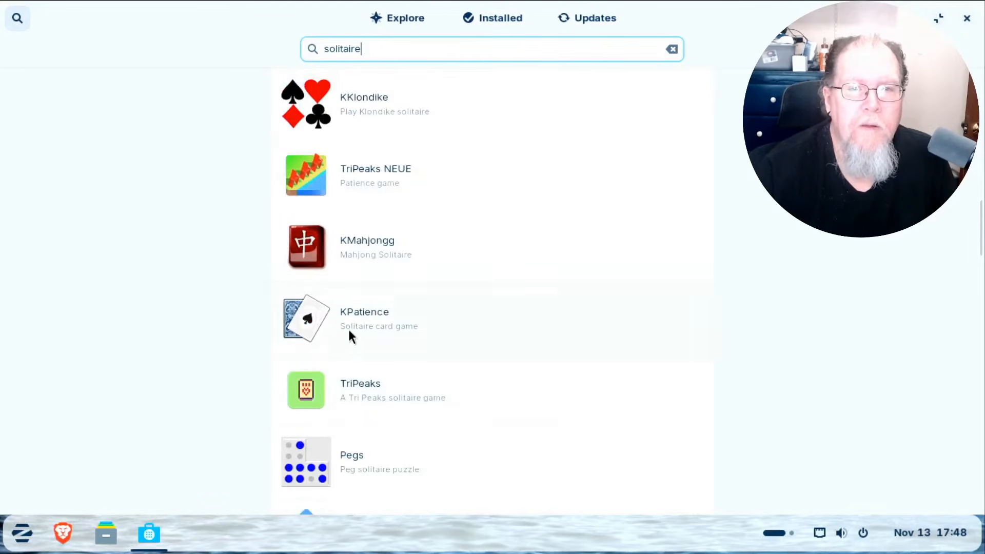
{"action": "left_click", "coordinate": [349, 324]}
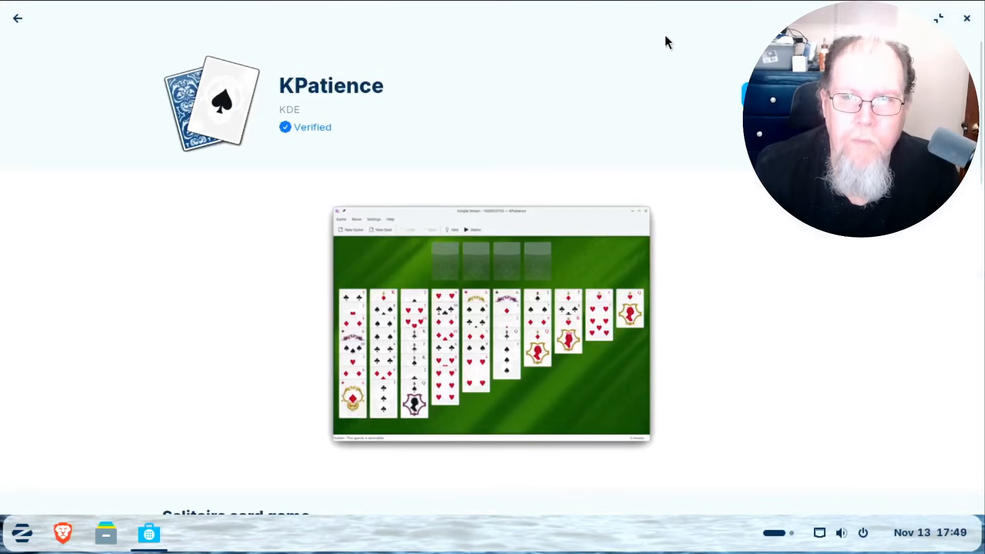
{"action": "left_click_drag", "start_coordinate": [661, 22], "coordinate": [508, 147]}
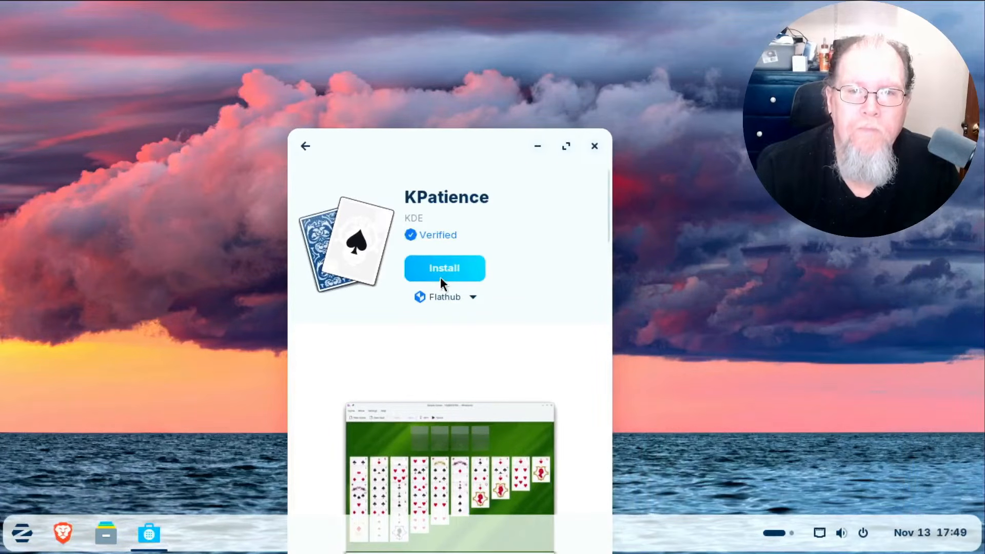
Install KPatience, close Software, and launch KPatience from the Zorin menu's Games category.
{"action": "left_click", "coordinate": [440, 271]}
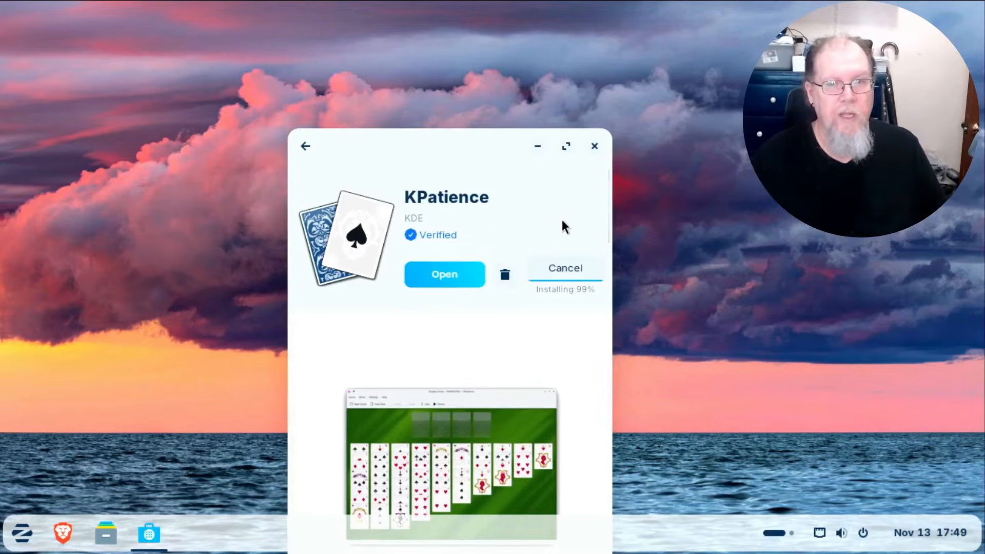
{"action": "left_click", "coordinate": [594, 146]}
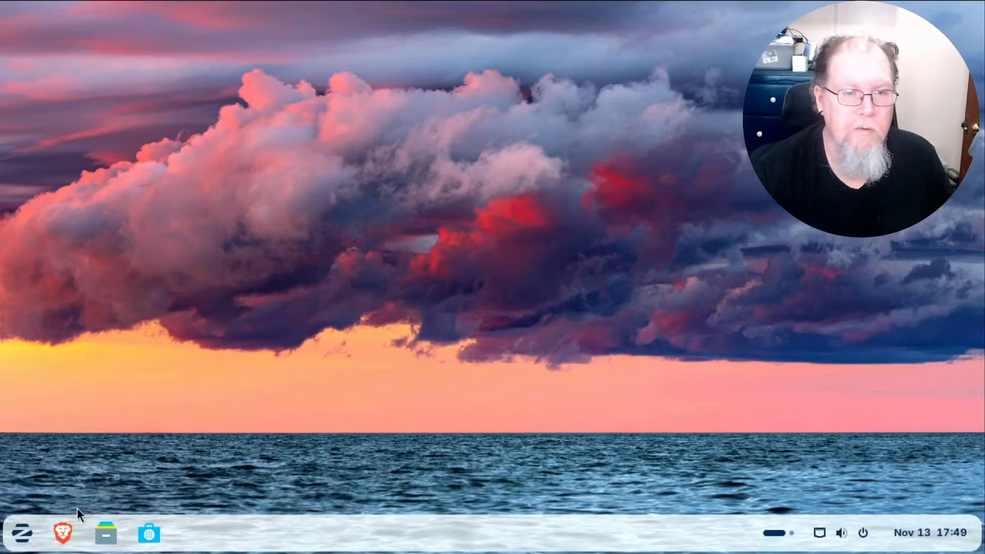
{"action": "left_click", "coordinate": [22, 533]}
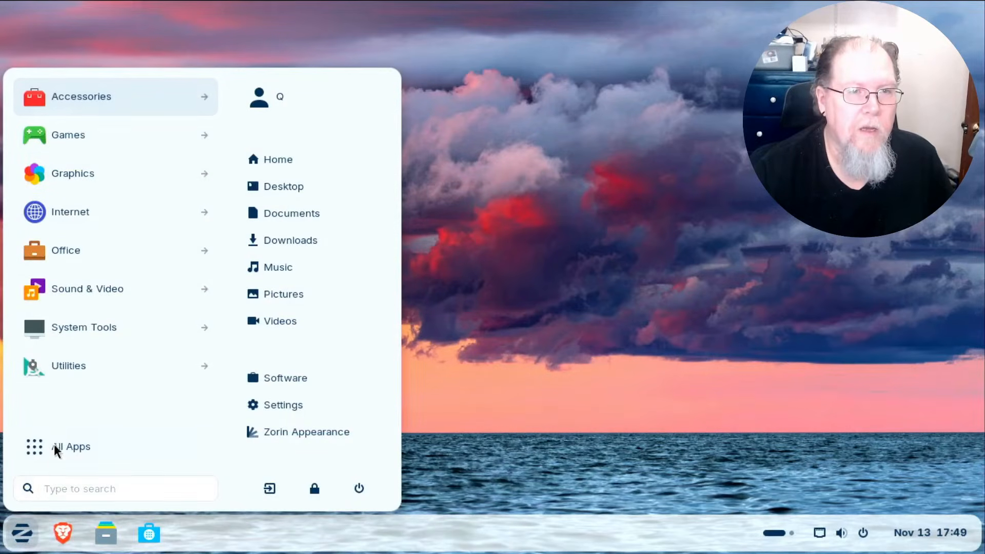
{"action": "left_click", "coordinate": [89, 135]}
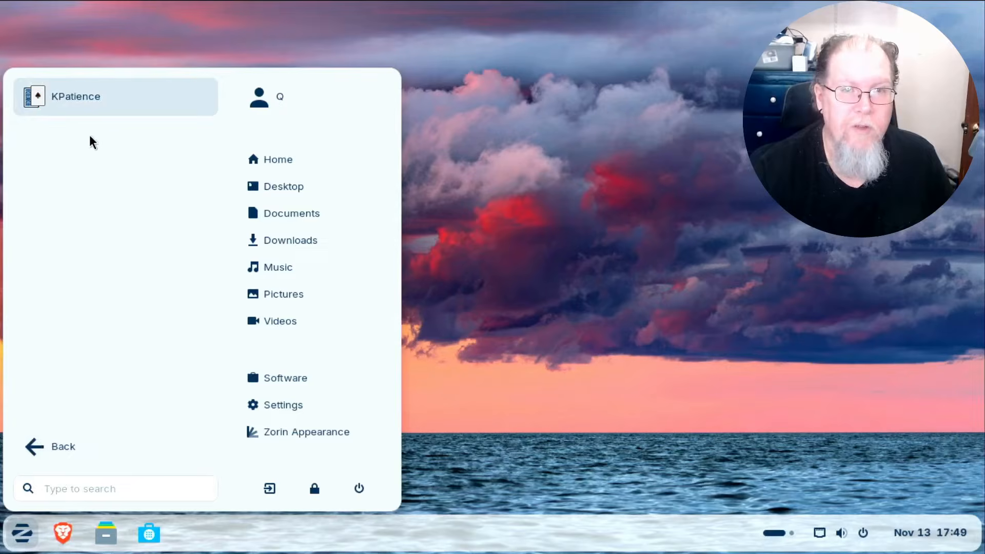
{"action": "left_click", "coordinate": [93, 96]}
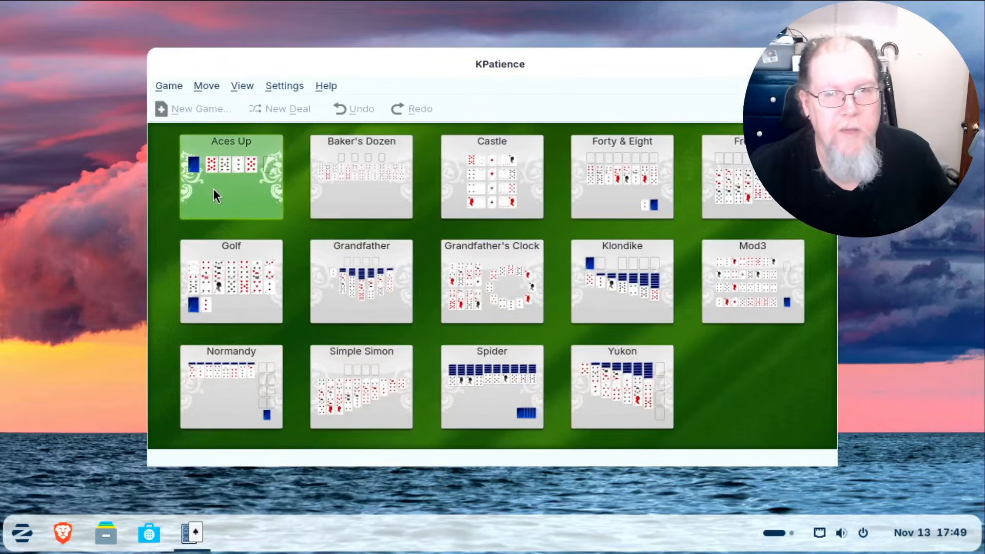
Deal Klondike, play three moves (8♥ onto 9♣, pair onto 10♦, 2♦ onto 3♣), then quit.
{"action": "left_click", "coordinate": [598, 303]}
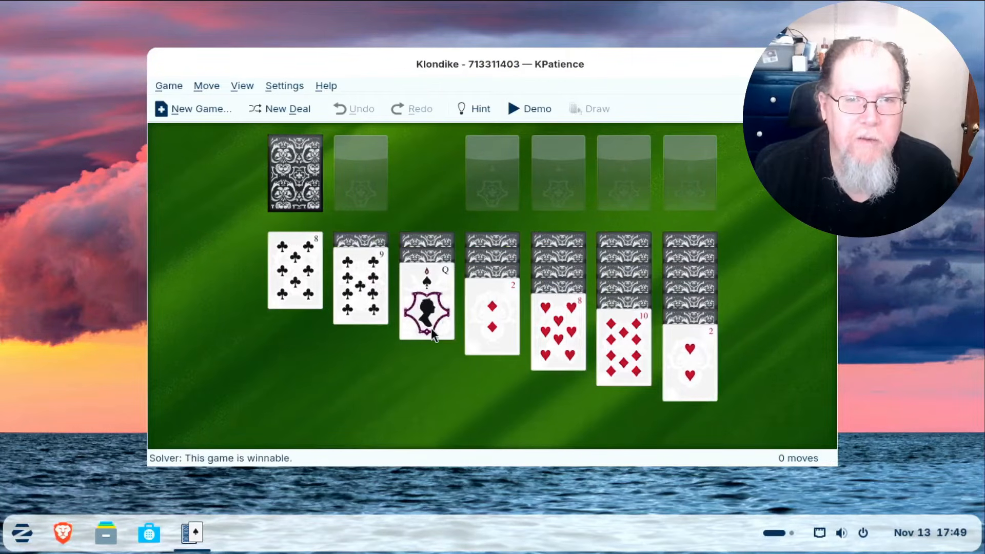
{"action": "left_click_drag", "start_coordinate": [559, 331], "coordinate": [369, 308]}
{"action": "left_click_drag", "start_coordinate": [362, 264], "coordinate": [623, 337]}
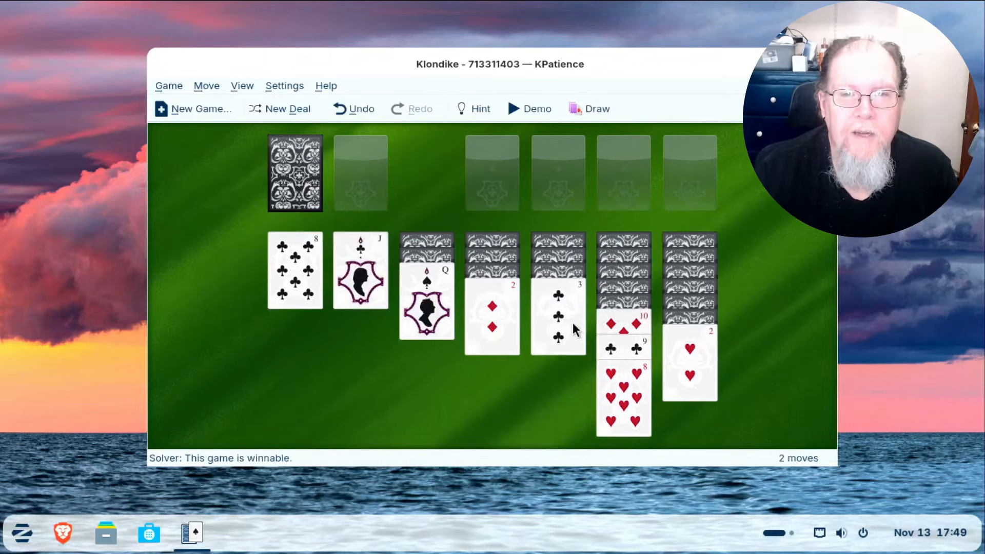
{"action": "left_click_drag", "start_coordinate": [500, 317], "coordinate": [565, 334]}
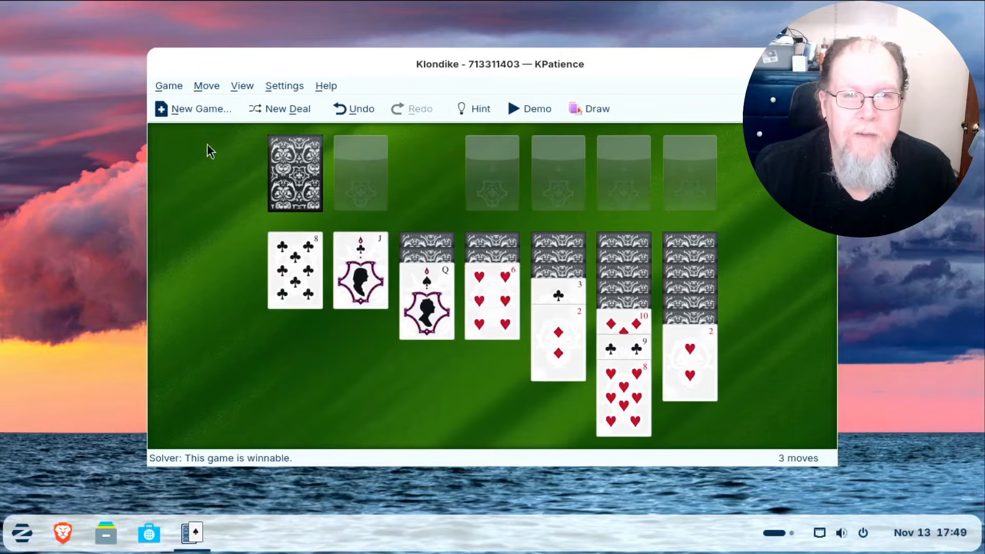
{"action": "left_click", "coordinate": [168, 84]}
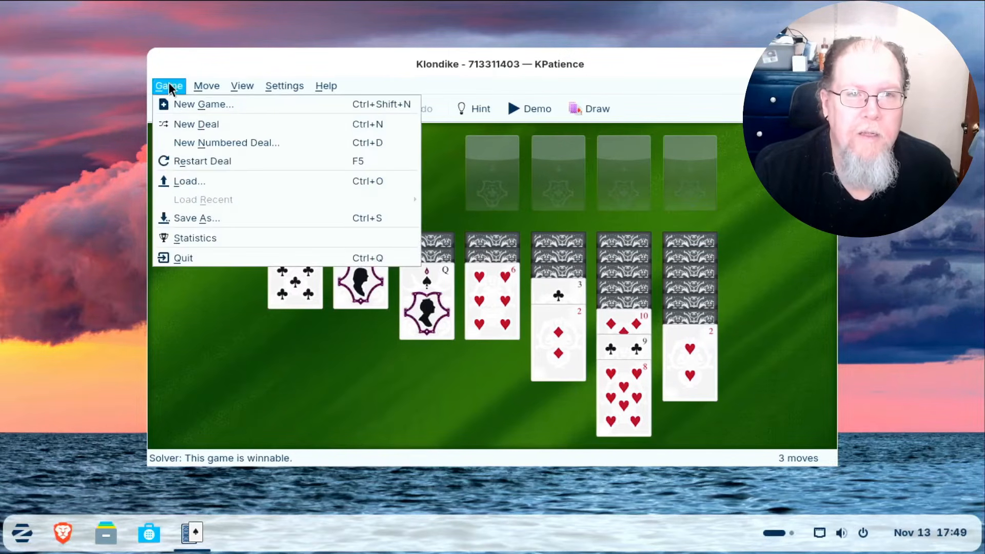
{"action": "left_click", "coordinate": [182, 261]}
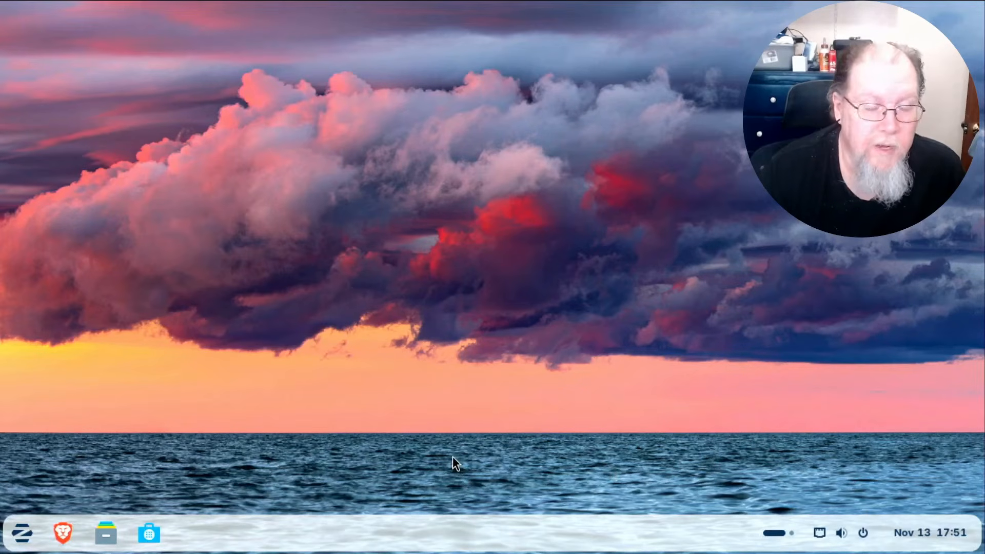
Launch Backups from the Utilities apps, view its welcome screen, and close it.
{"action": "left_click", "coordinate": [21, 534]}
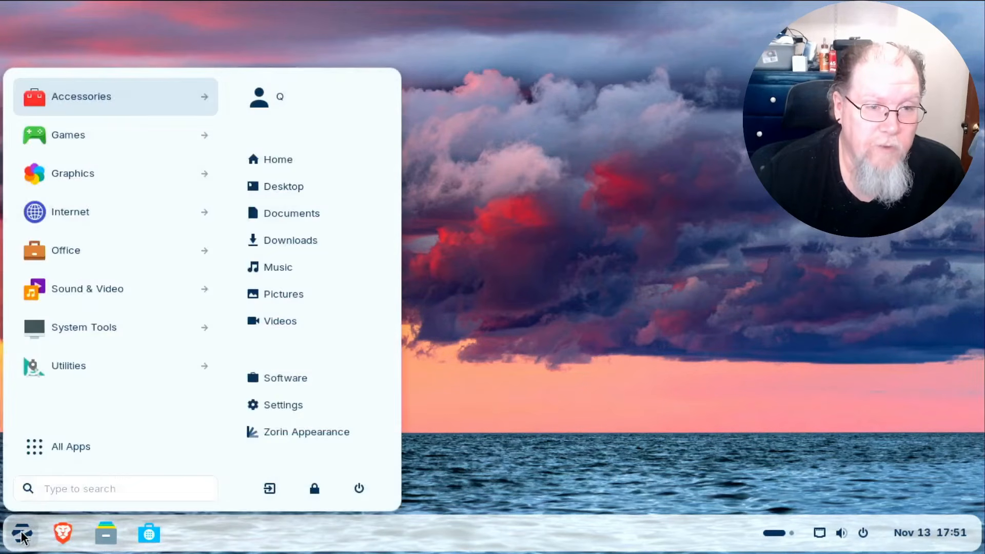
{"action": "left_click", "coordinate": [79, 365]}
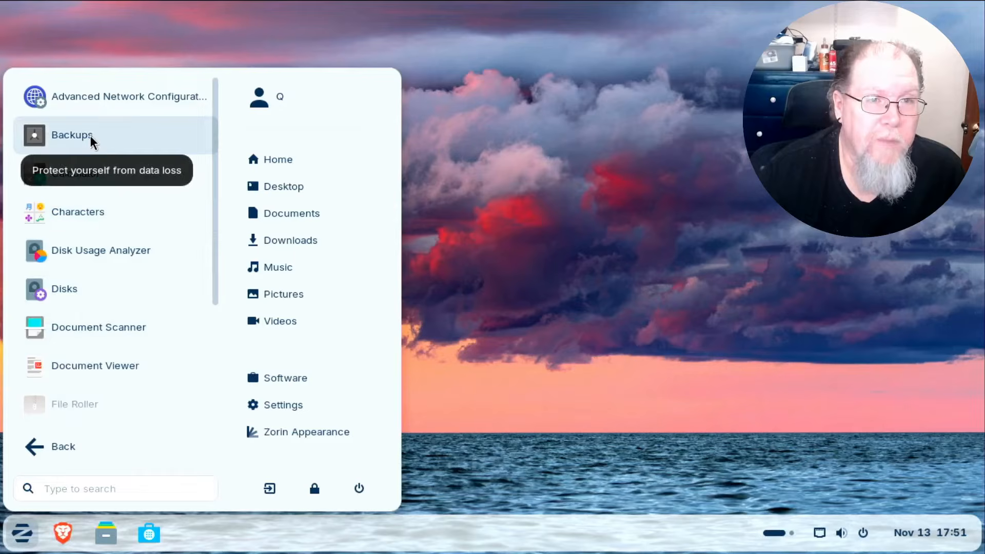
{"action": "left_click", "coordinate": [105, 137]}
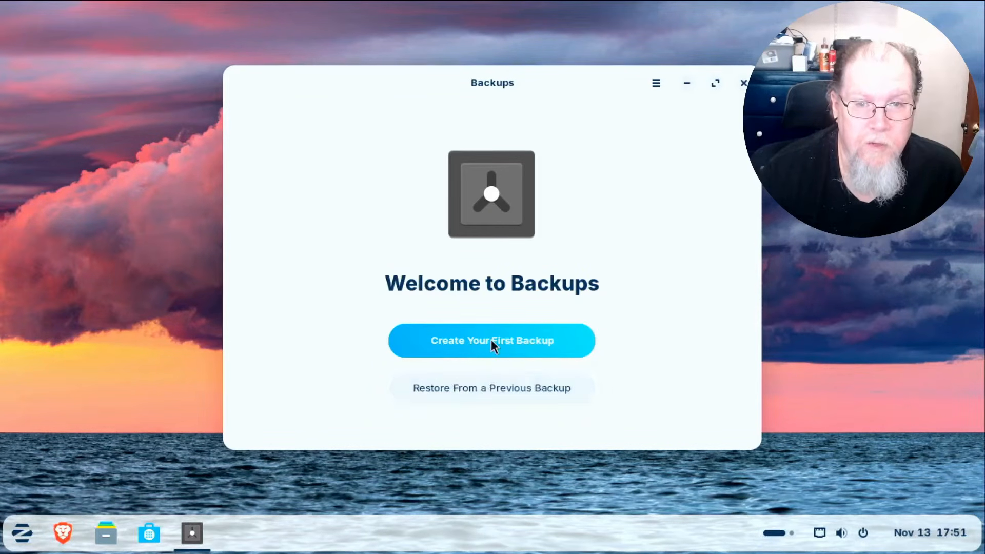
{"action": "left_click", "coordinate": [743, 83]}
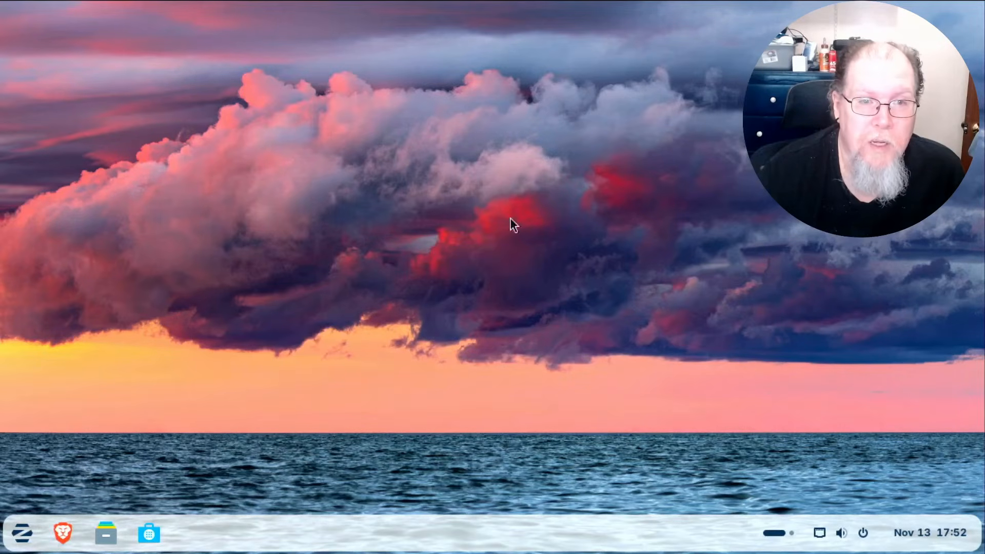
Reopen the app menu's Utilities category and scroll through its apps like Logs and Terminal.
{"action": "left_click", "coordinate": [21, 534]}
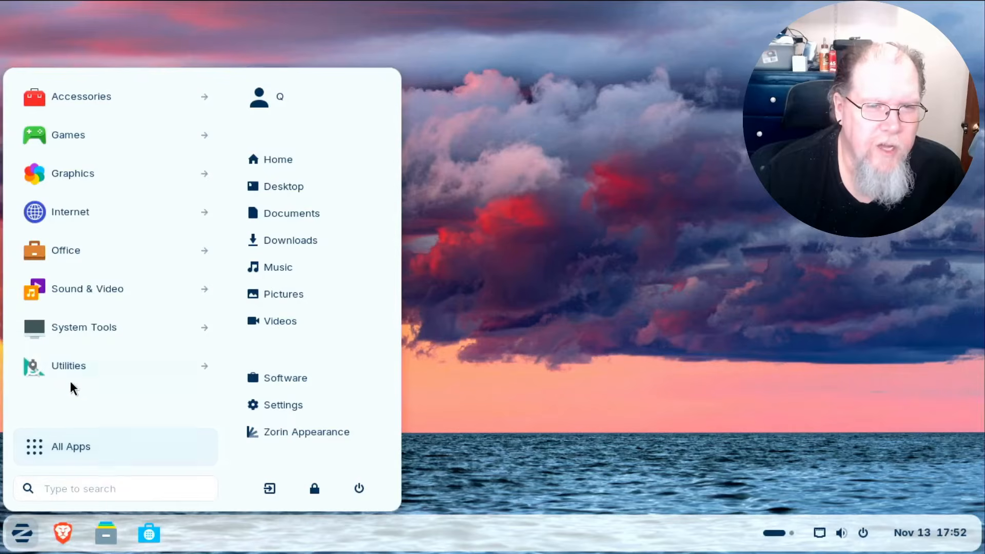
{"action": "left_click", "coordinate": [72, 362]}
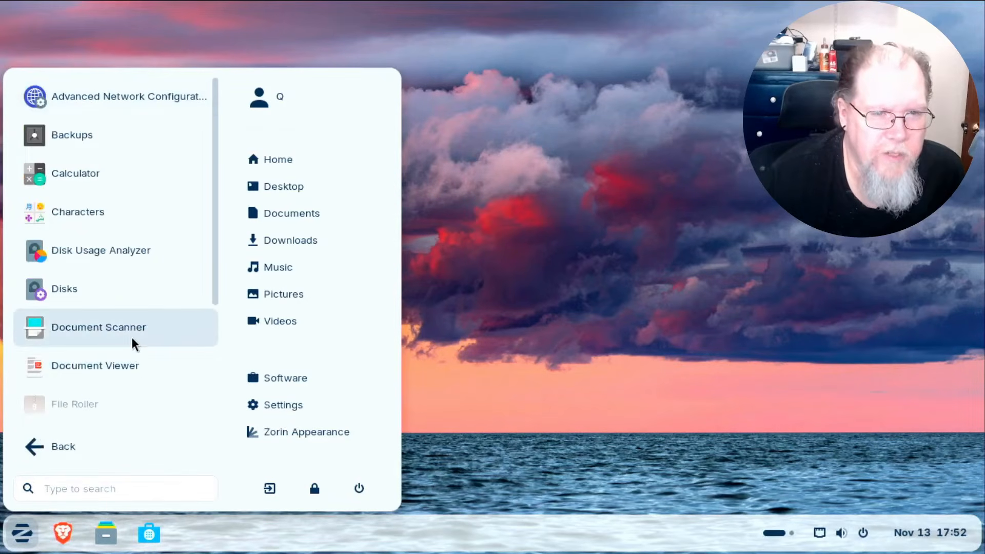
{"action": "scroll", "coordinate": [131, 338], "scroll_direction": "down", "scroll_amount": 3}
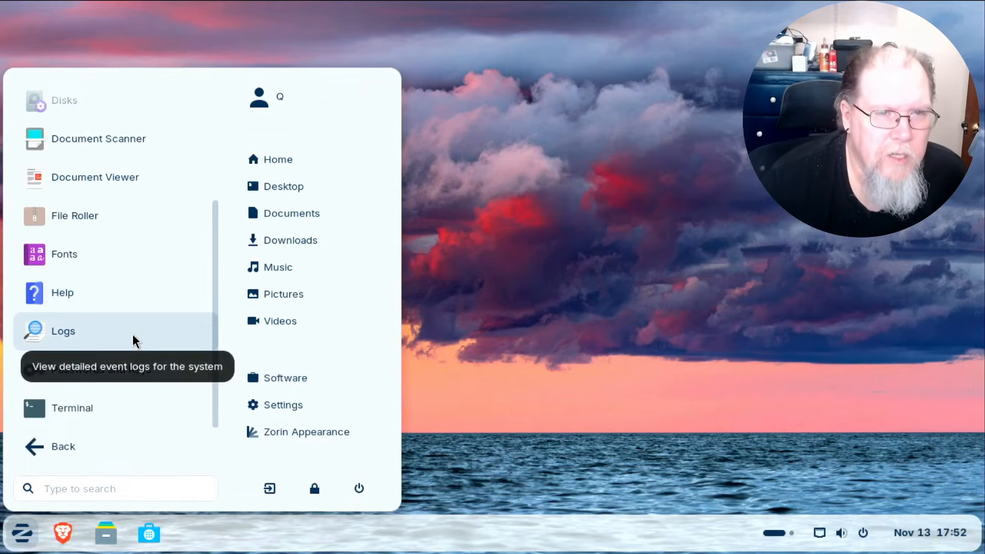
{"action": "scroll", "coordinate": [132, 336], "scroll_direction": "up", "scroll_amount": 3}
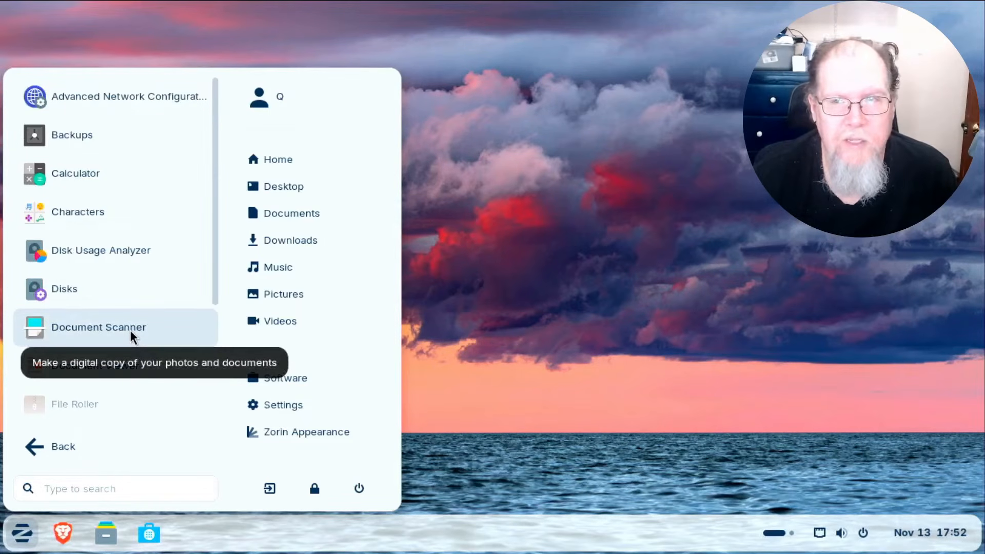
Open Disks on the 180 GB disk (GPT, OK with 5 bad sectors, three partitions), then close it.
{"action": "left_click", "coordinate": [165, 282]}
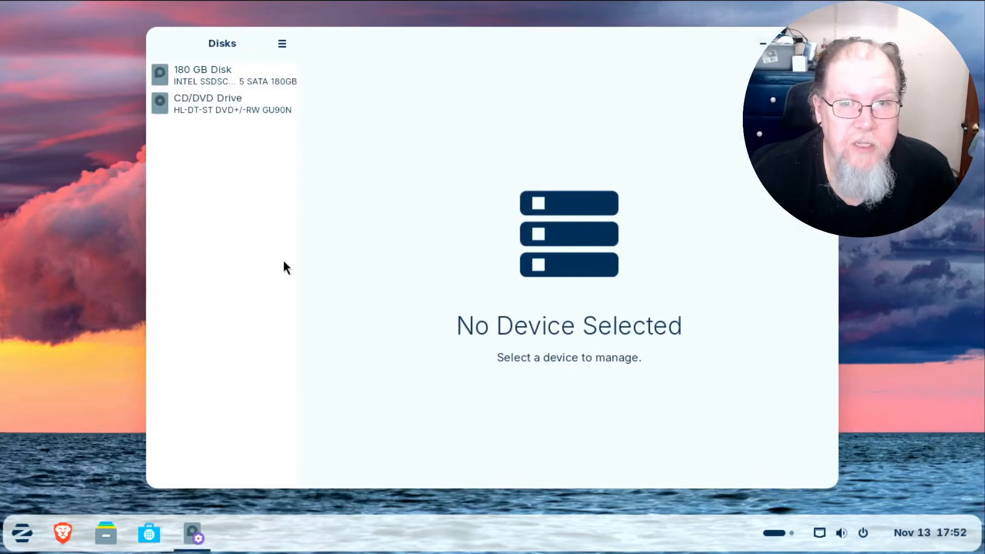
{"action": "left_click", "coordinate": [245, 78]}
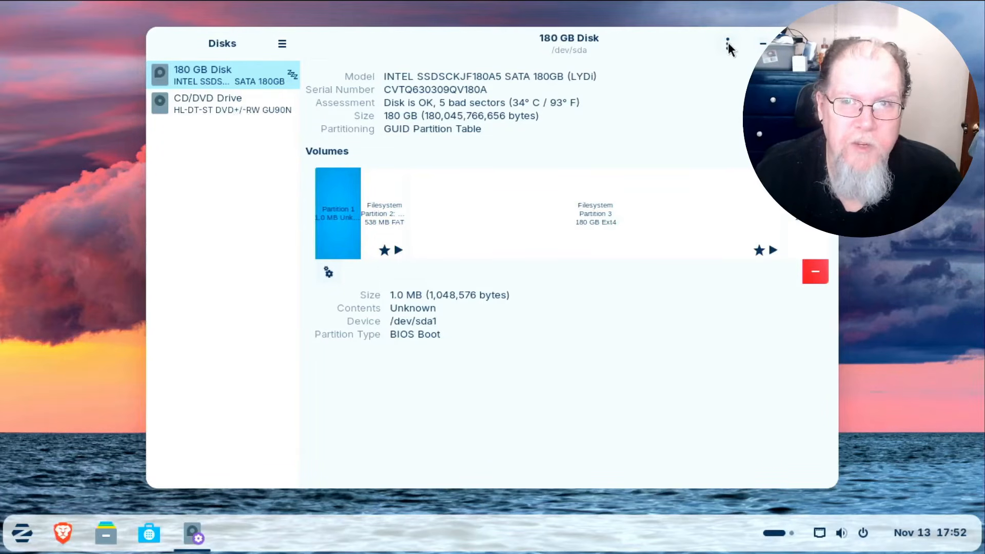
{"action": "left_click_drag", "start_coordinate": [668, 36], "coordinate": [574, 96]}
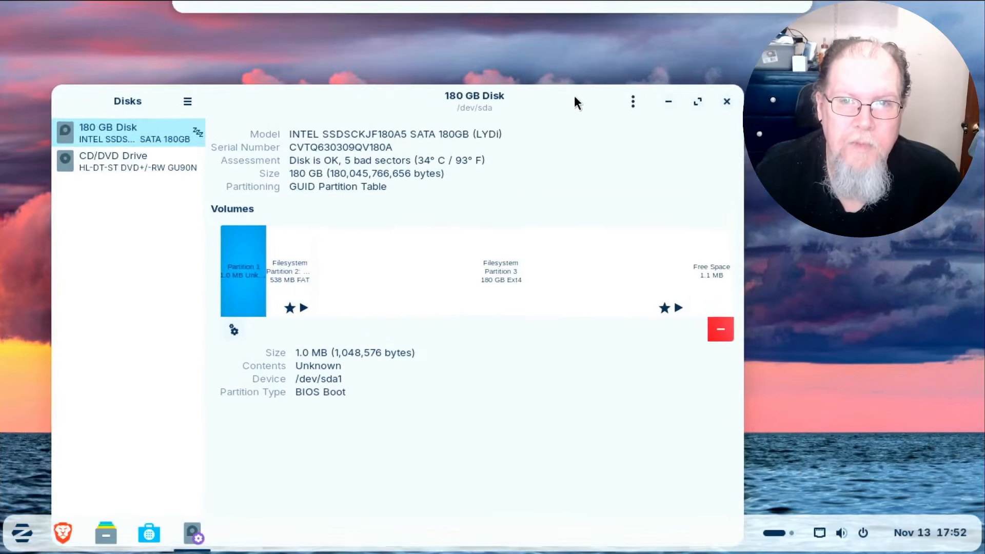
{"action": "left_click", "coordinate": [720, 105]}
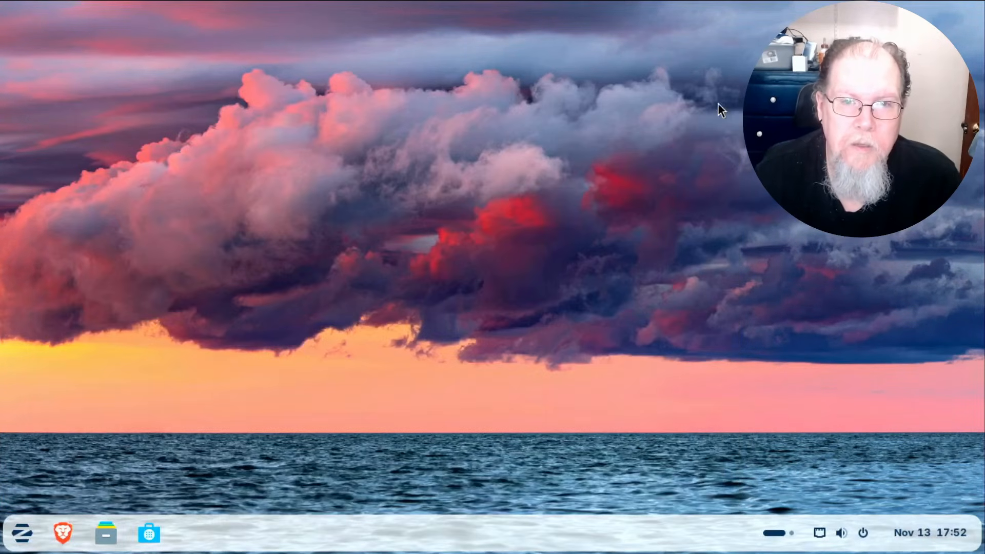
Browse the Utilities apps in the app menu, go back to the categories, and dismiss the menu.
{"action": "left_click", "coordinate": [21, 530]}
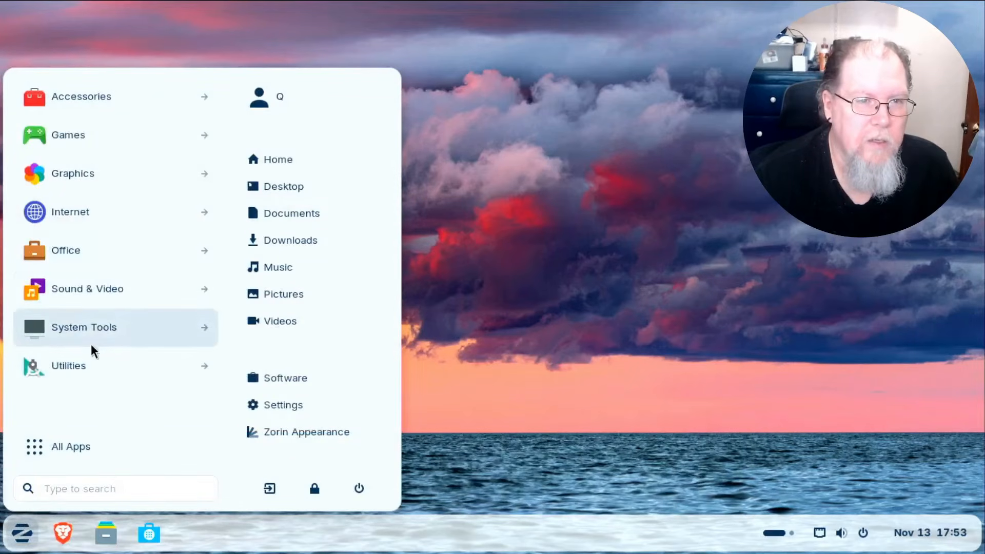
{"action": "left_click", "coordinate": [84, 365]}
{"action": "scroll", "coordinate": [129, 305], "scroll_direction": "down", "scroll_amount": 3}
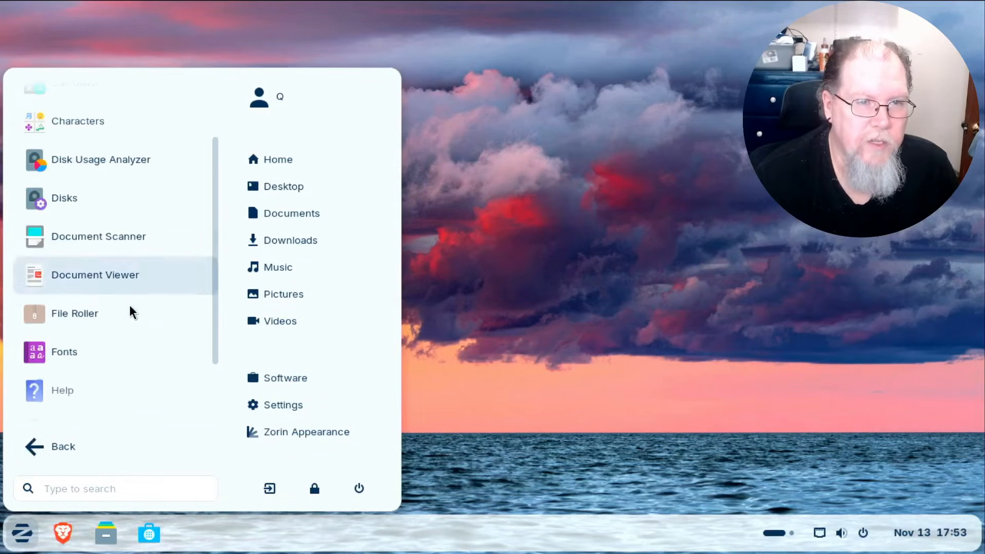
{"action": "scroll", "coordinate": [129, 304], "scroll_direction": "down", "scroll_amount": 1}
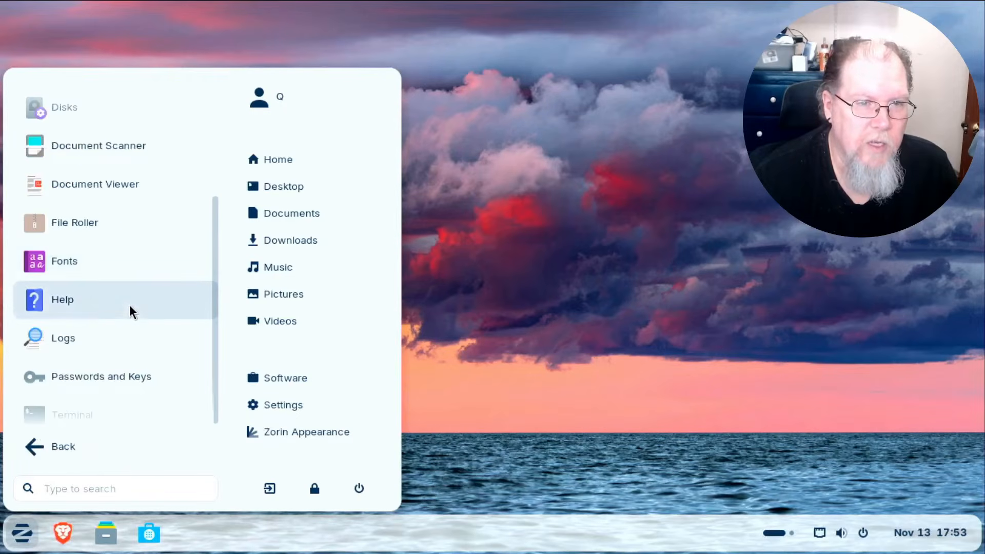
{"action": "scroll", "coordinate": [129, 305], "scroll_direction": "up", "scroll_amount": 5}
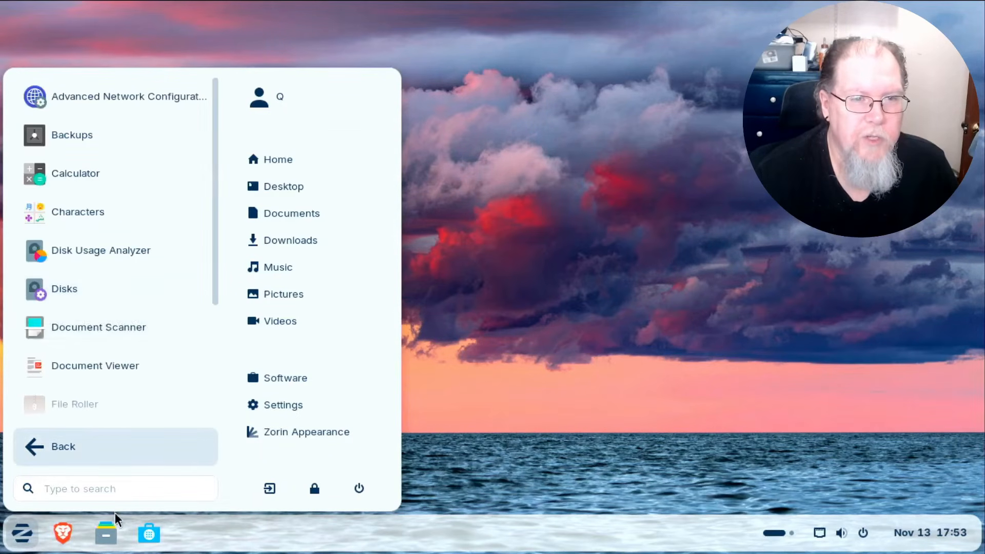
{"action": "left_click", "coordinate": [48, 447]}
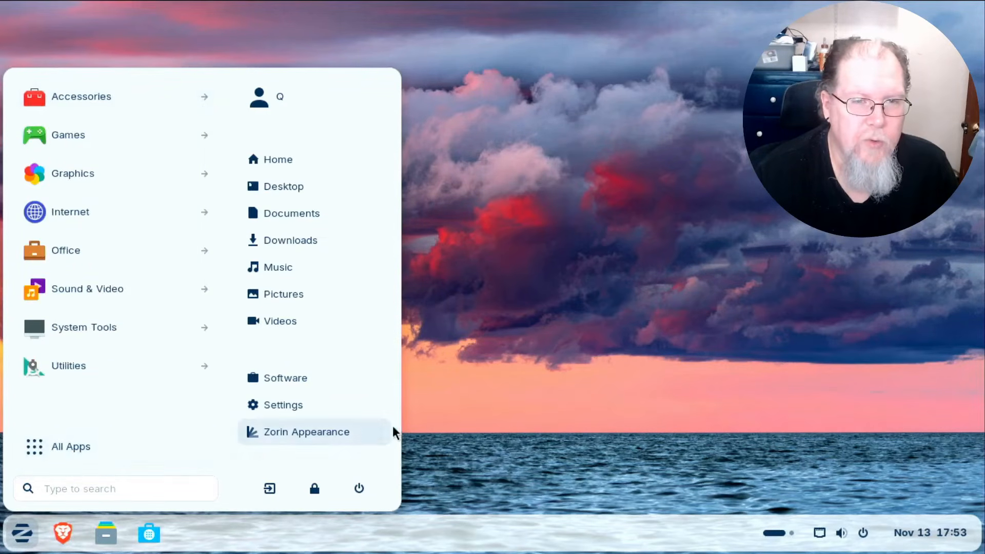
{"action": "left_click", "coordinate": [497, 369]}
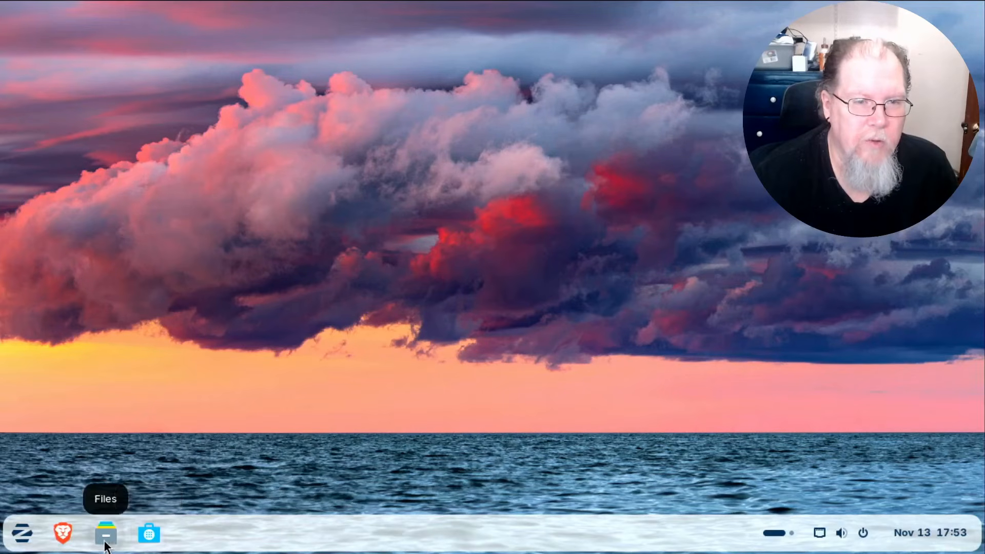
Look through the Sound & Video apps, go back, and close the app menu.
{"action": "left_click", "coordinate": [22, 536]}
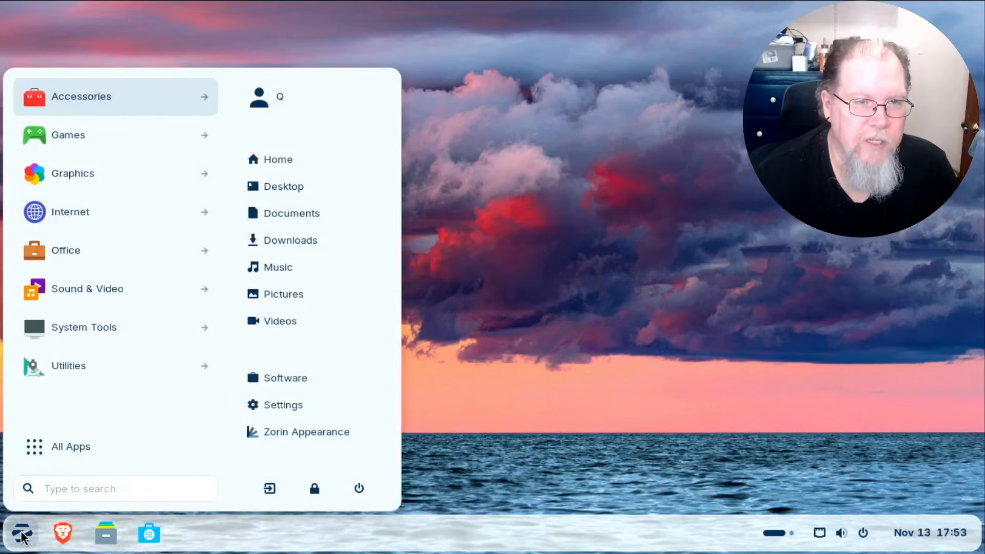
{"action": "left_click", "coordinate": [79, 284]}
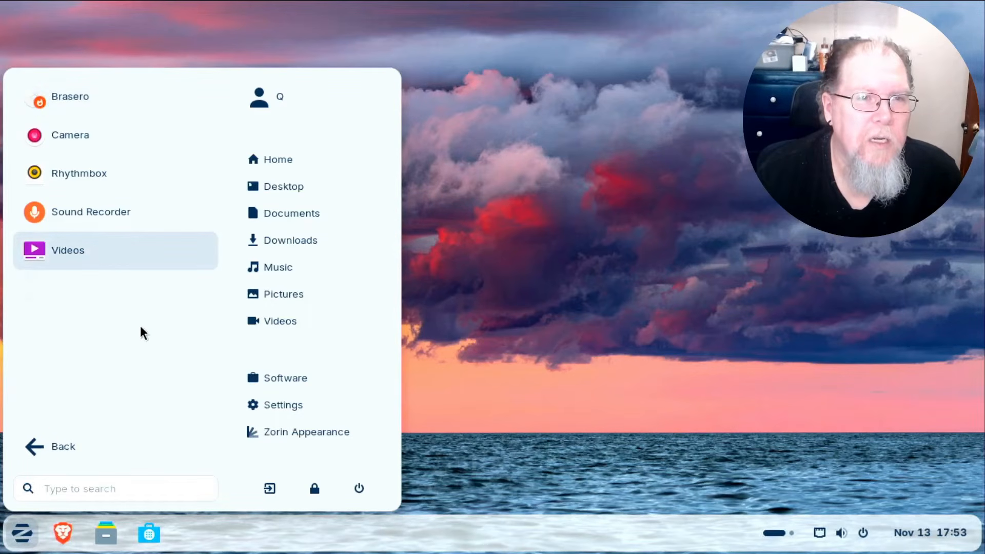
{"action": "left_click", "coordinate": [49, 447]}
{"action": "left_click", "coordinate": [548, 293]}
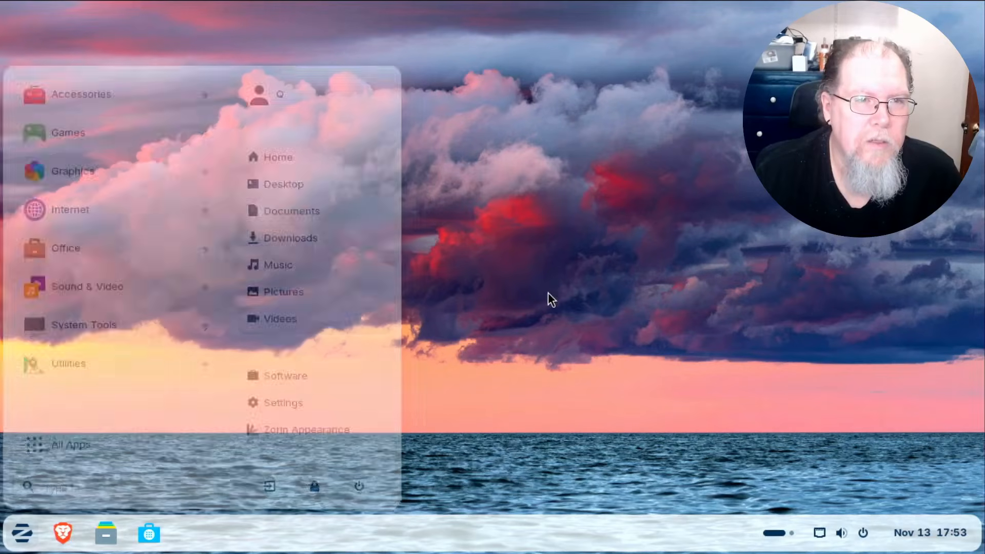
Search Software for 'vlc', install VLC media player from Flathub, then close the store.
{"action": "left_click", "coordinate": [149, 534]}
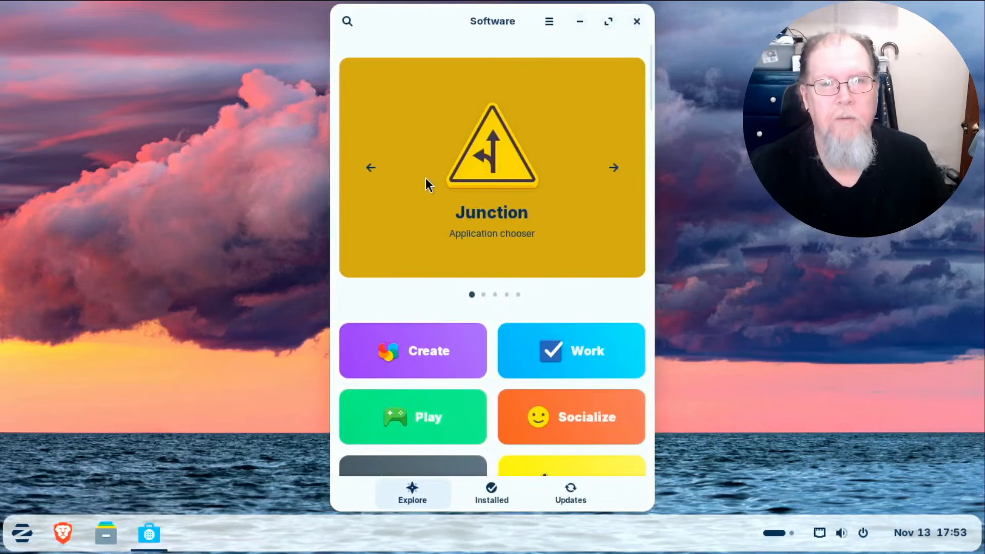
{"action": "left_click", "coordinate": [347, 20]}
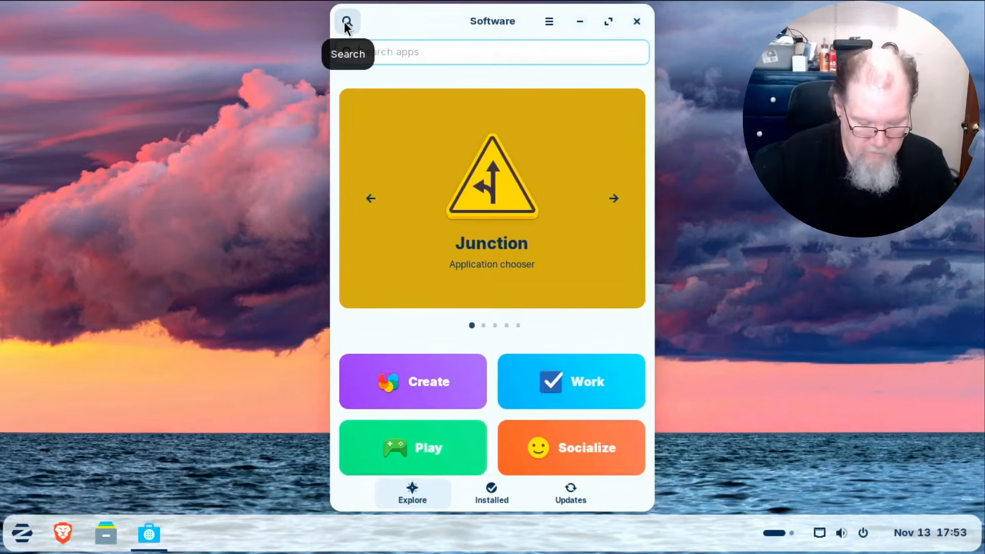
{"action": "type", "text": "vlc"}
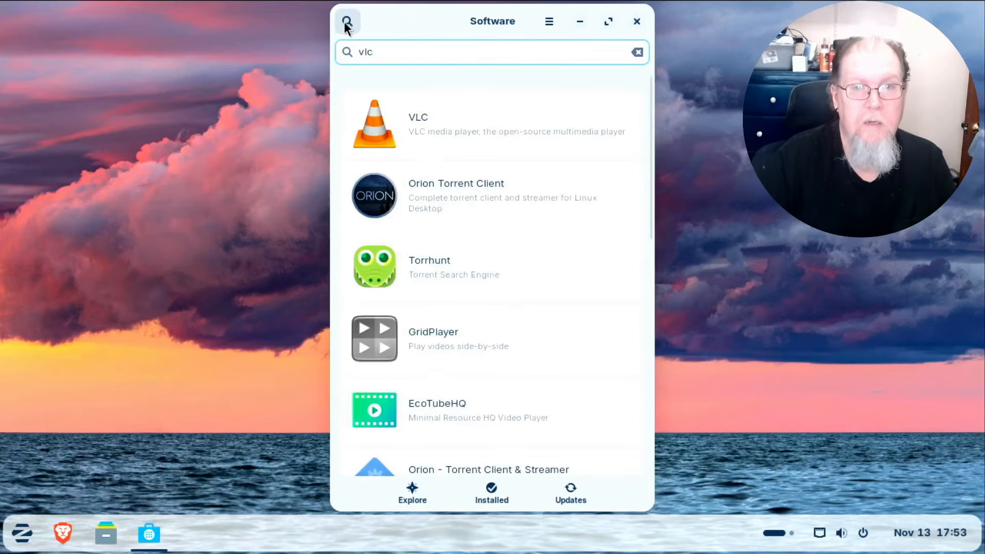
{"action": "left_click", "coordinate": [388, 133]}
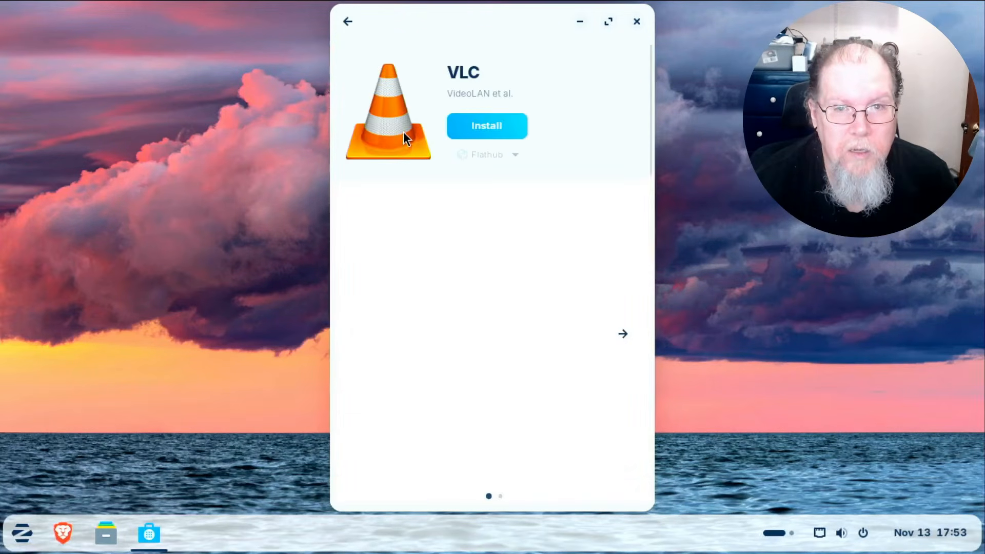
{"action": "left_click", "coordinate": [504, 127]}
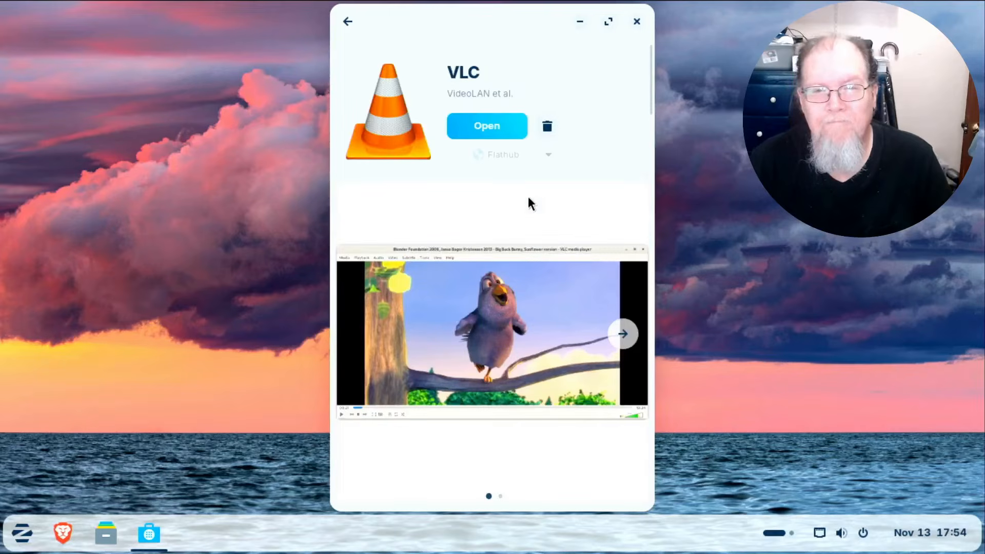
{"action": "left_click", "coordinate": [637, 21]}
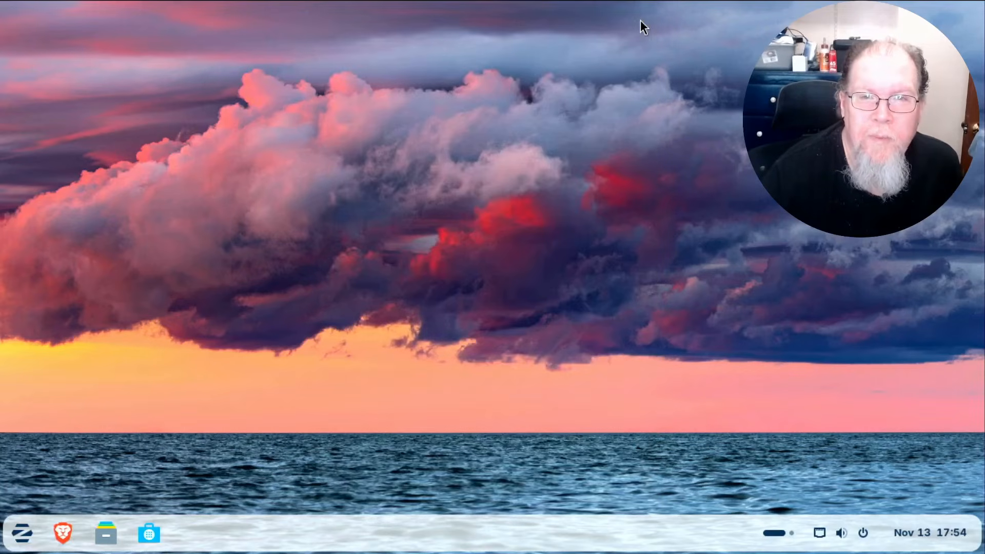
{"action": "left_click", "coordinate": [22, 534]}
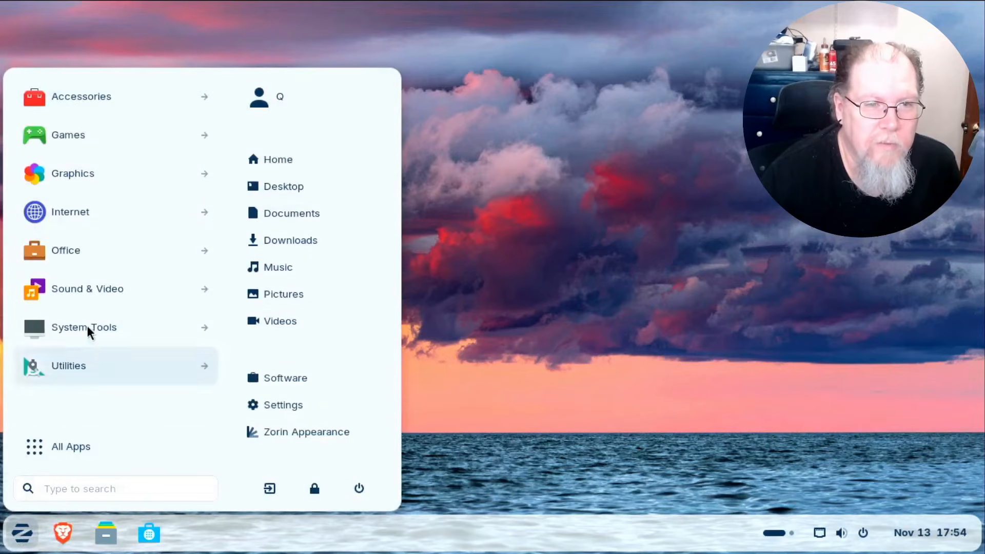
{"action": "left_click", "coordinate": [91, 287]}
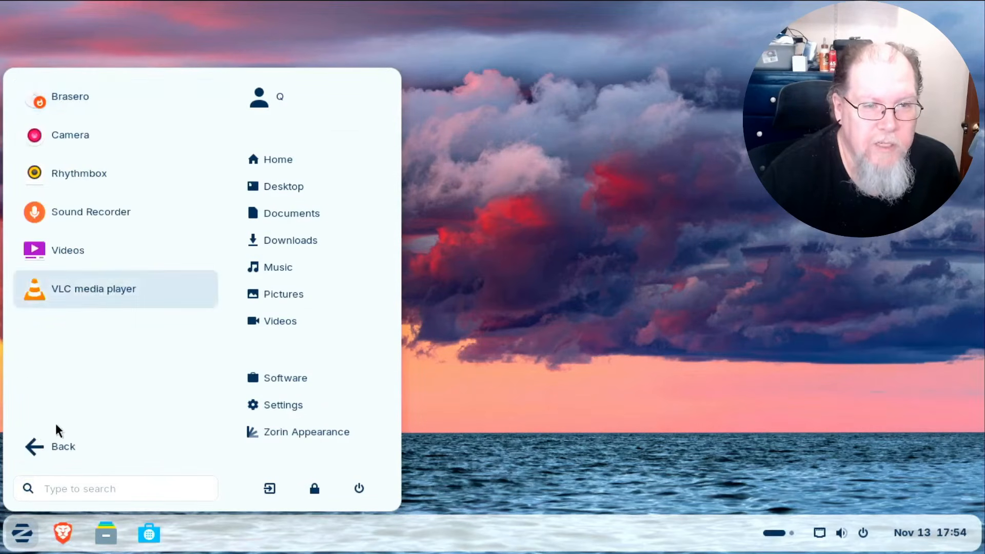
{"action": "left_click", "coordinate": [44, 445]}
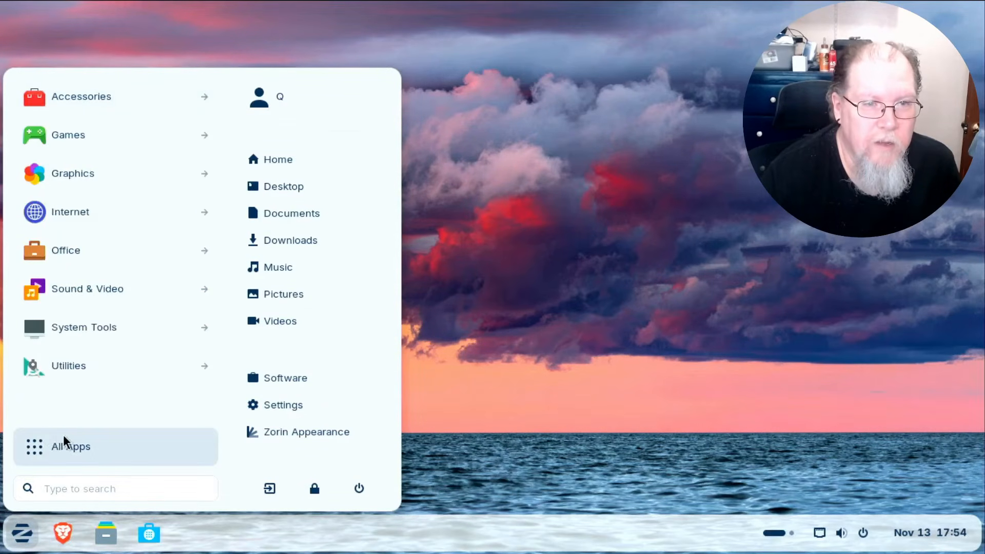
{"action": "left_click", "coordinate": [119, 323]}
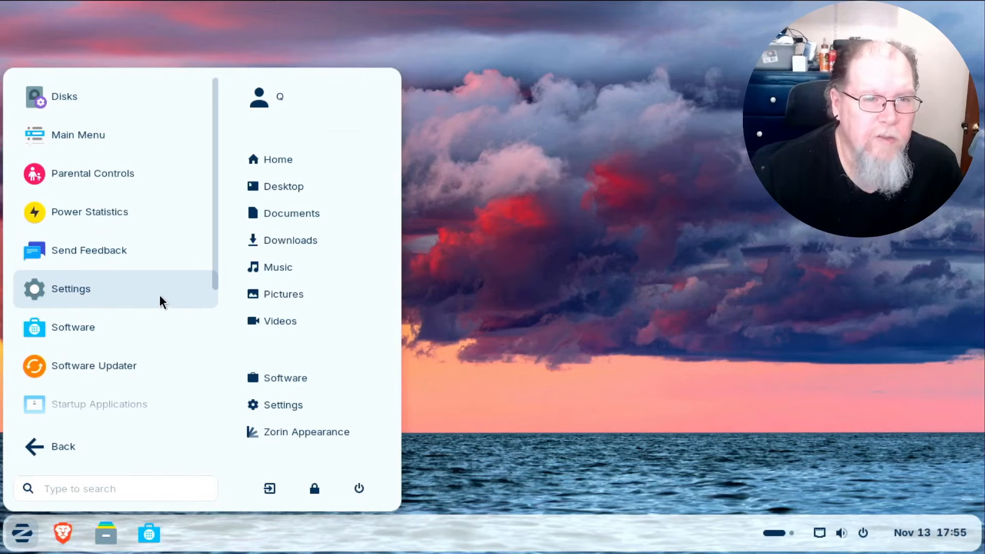
{"action": "scroll", "coordinate": [160, 298], "scroll_direction": "down", "scroll_amount": 5}
{"action": "scroll", "coordinate": [159, 300], "scroll_direction": "down", "scroll_amount": 1}
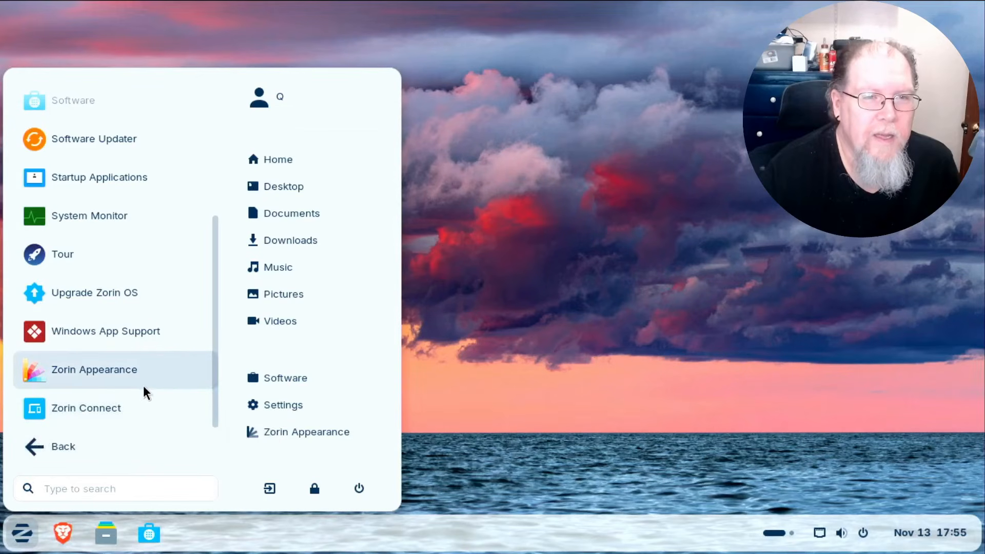
{"action": "scroll", "coordinate": [145, 381], "scroll_direction": "up", "scroll_amount": 2}
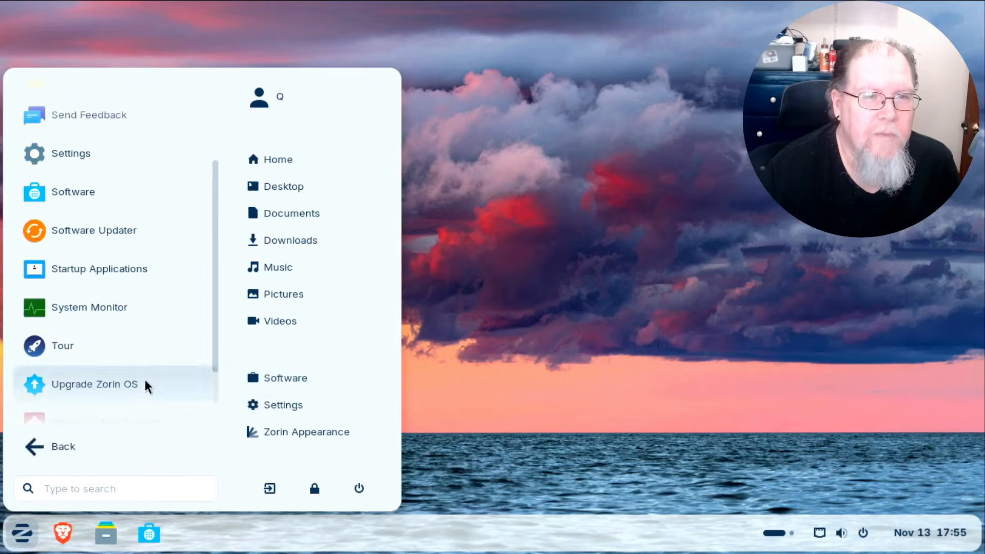
{"action": "left_click", "coordinate": [100, 306]}
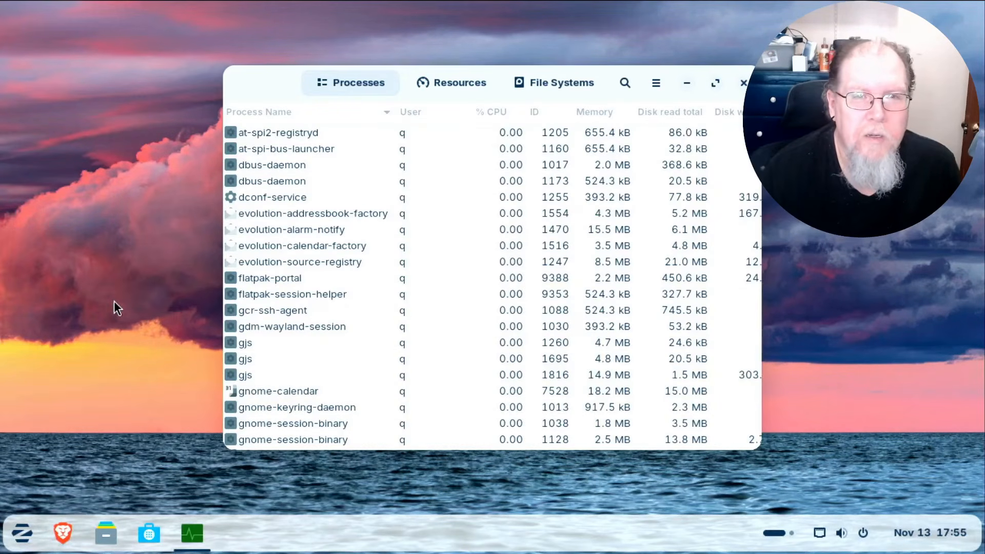
{"action": "left_click", "coordinate": [744, 83]}
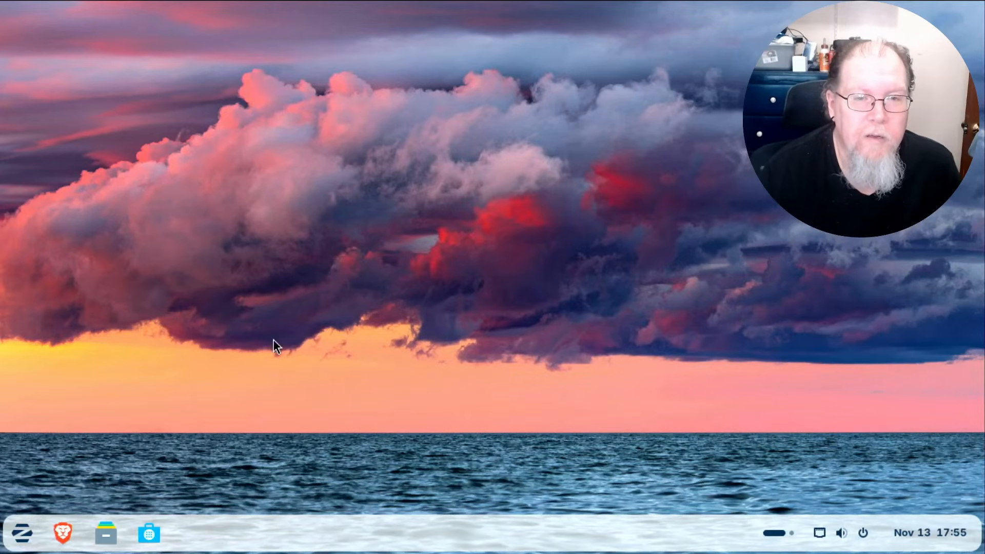
{"action": "left_click", "coordinate": [23, 534]}
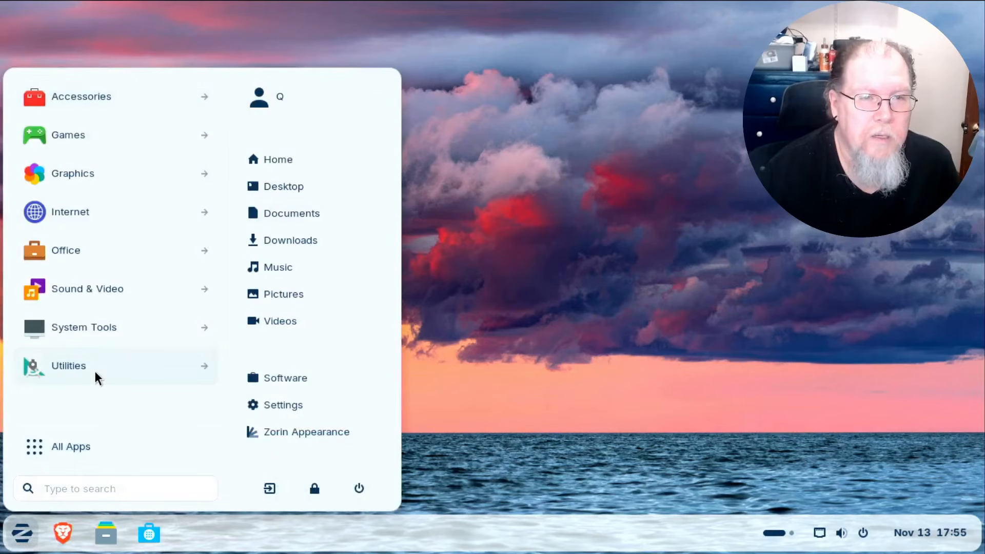
{"action": "left_click", "coordinate": [99, 292]}
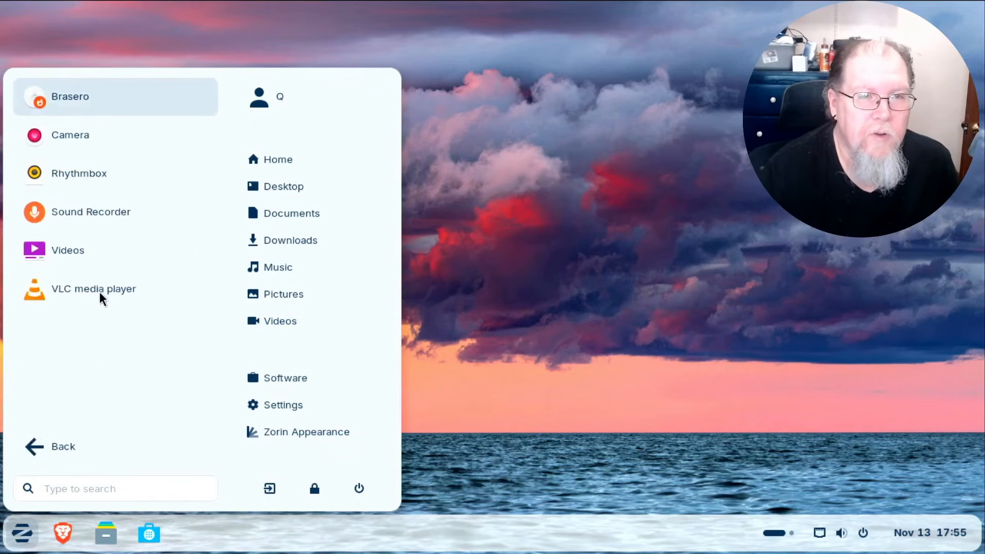
{"action": "left_click", "coordinate": [49, 451]}
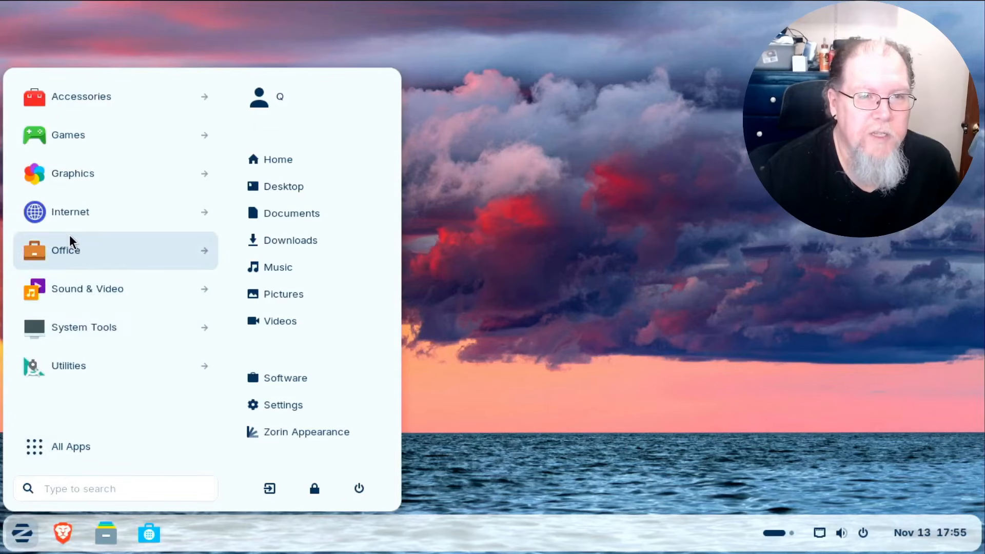
{"action": "left_click", "coordinate": [77, 209]}
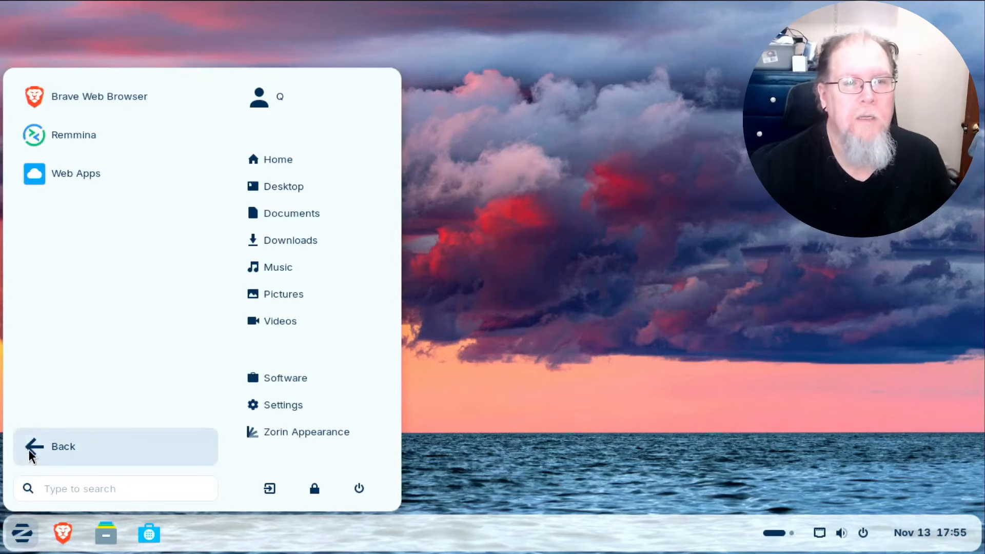
{"action": "left_click", "coordinate": [123, 95]}
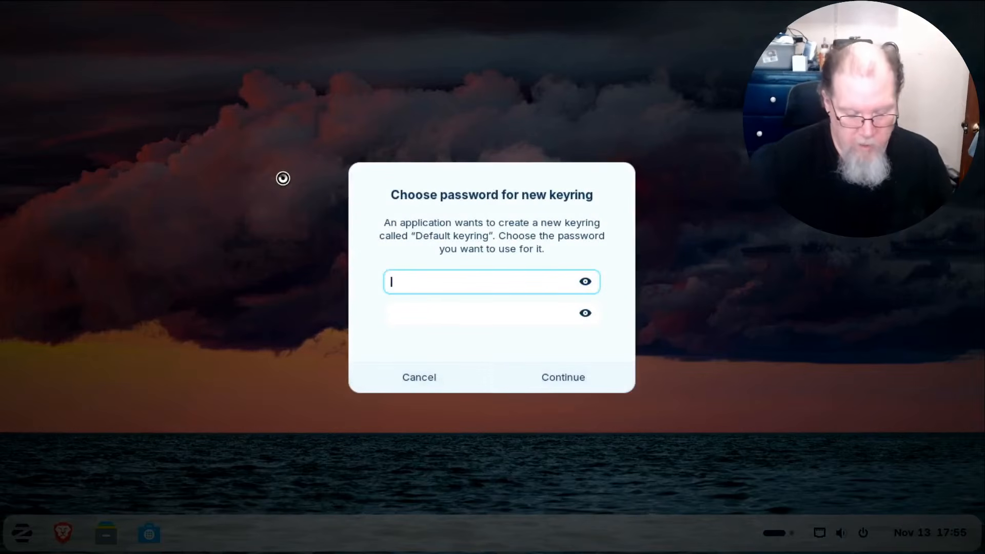
Enter and confirm a new password for the Default keyring and submit it.
{"action": "type", "text": "*********"}
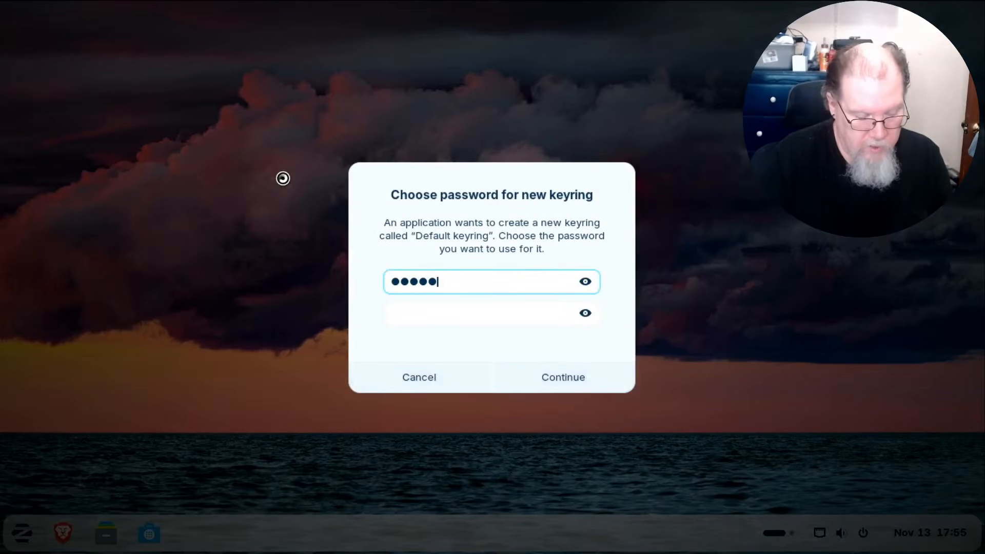
{"action": "key", "text": "Tab"}
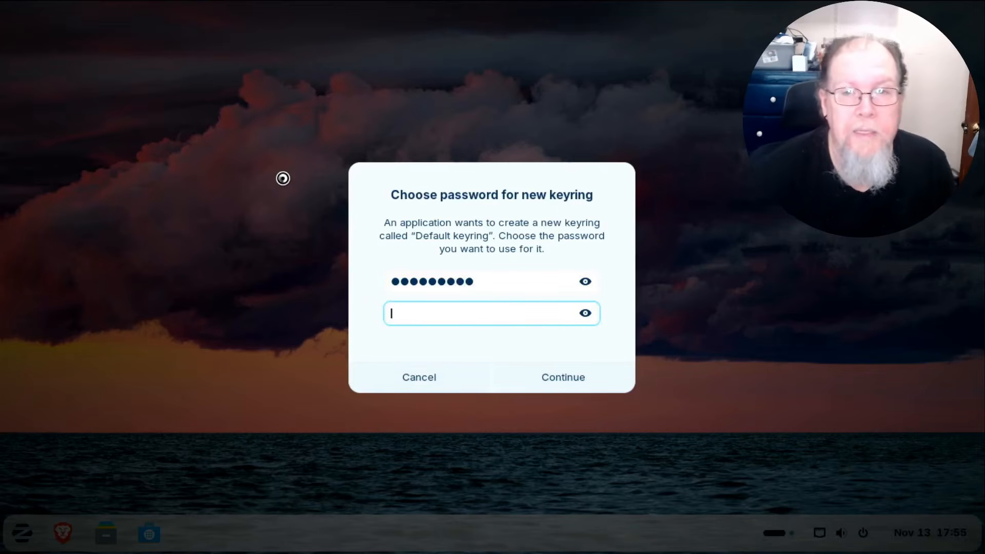
{"action": "type", "text": "*********"}
{"action": "key", "text": "Return"}
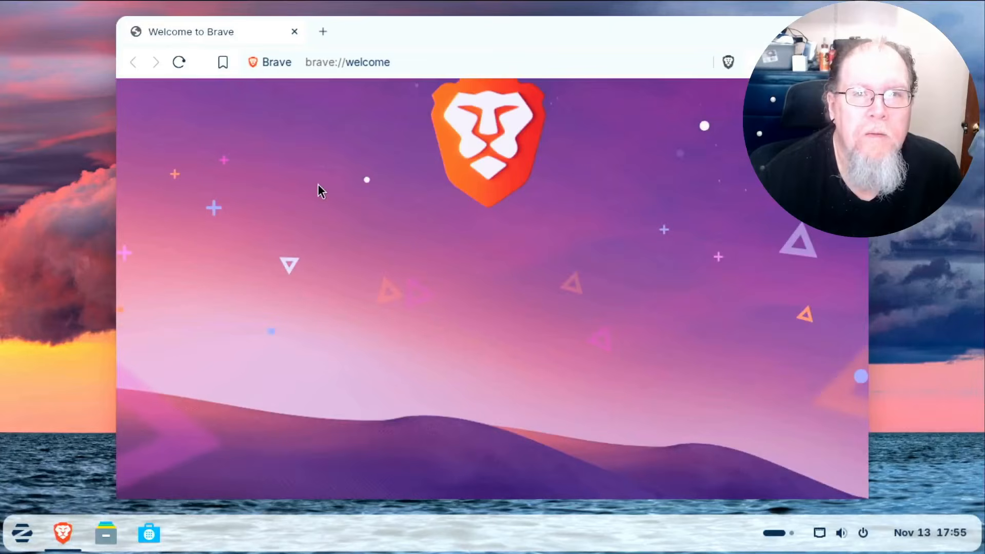
Search 'zorin' with Brave Search and open the official Zorin OS page on zorin.com.
{"action": "left_click_drag", "start_coordinate": [398, 62], "coordinate": [284, 62]}
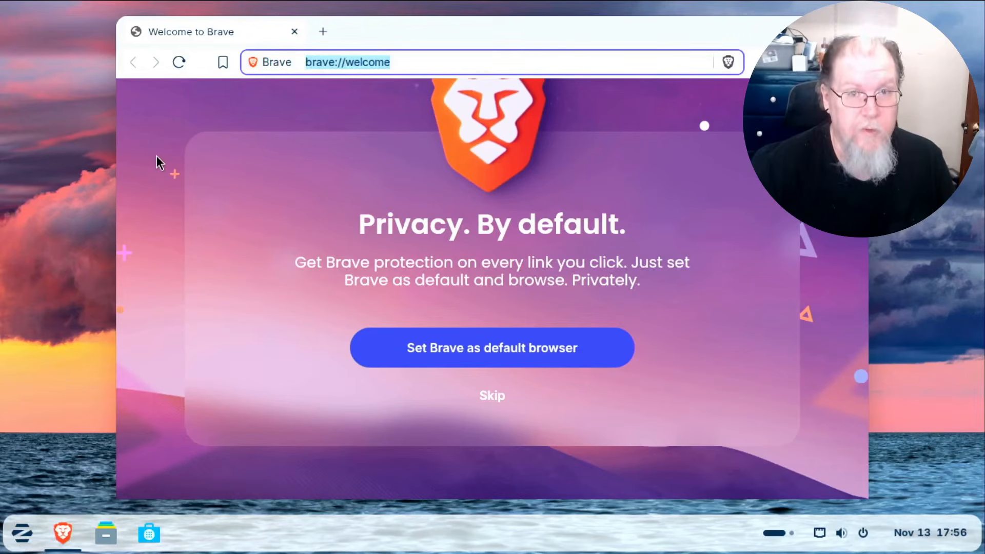
{"action": "type", "text": "zorin"}
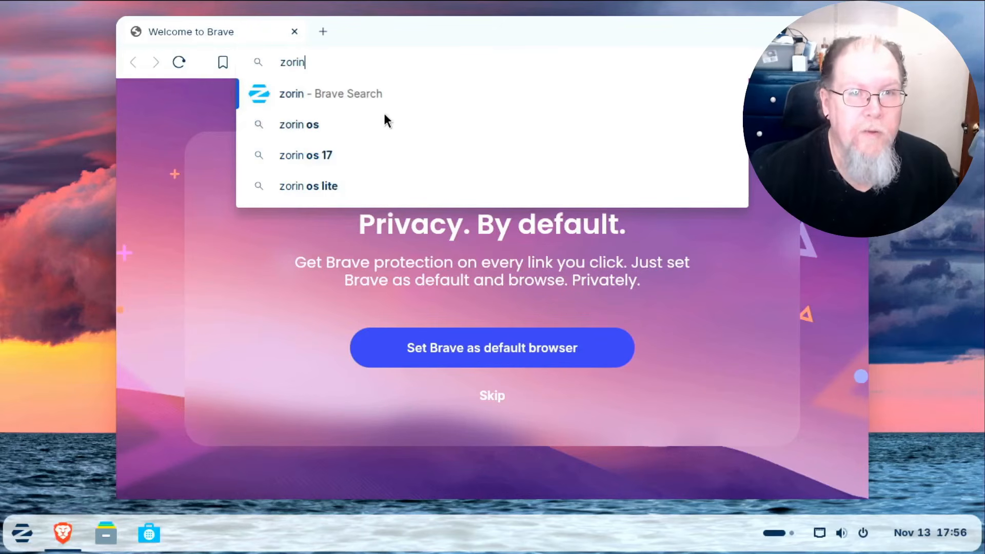
{"action": "left_click", "coordinate": [366, 94]}
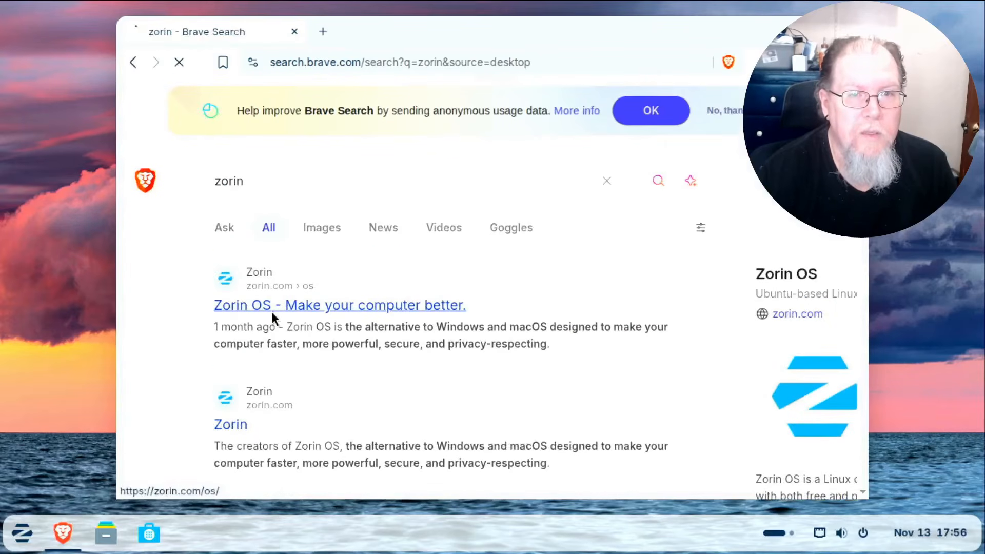
{"action": "left_click", "coordinate": [272, 311]}
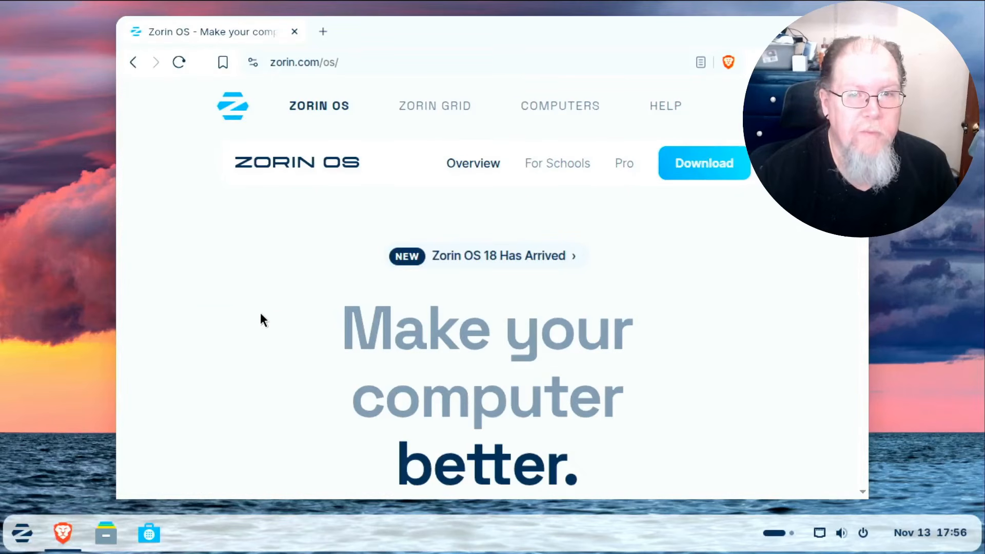
Read down through the Zorin OS download page, then close the Brave window.
{"action": "scroll", "coordinate": [261, 314], "scroll_direction": "down", "scroll_amount": 6}
{"action": "scroll", "coordinate": [258, 318], "scroll_direction": "down", "scroll_amount": 10}
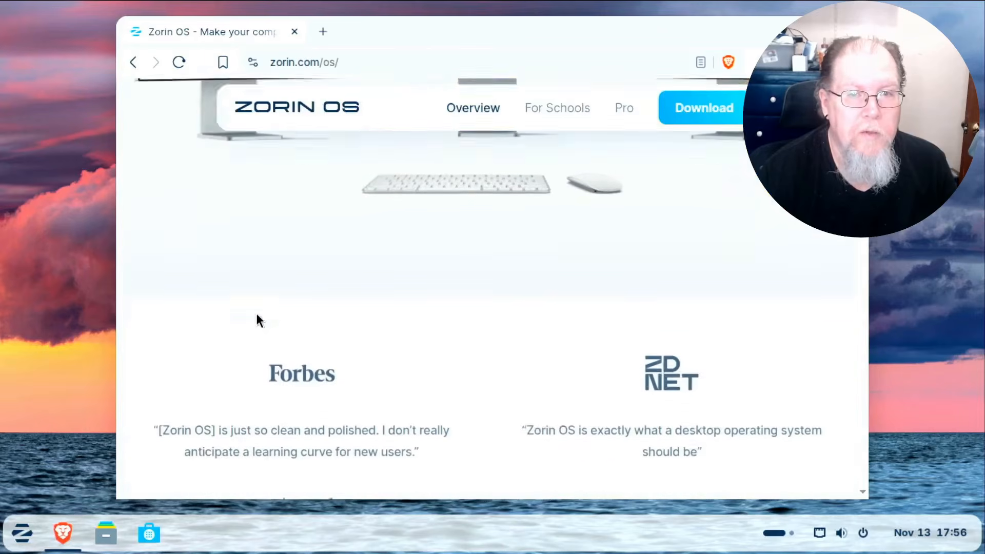
{"action": "scroll", "coordinate": [256, 313], "scroll_direction": "down", "scroll_amount": 15}
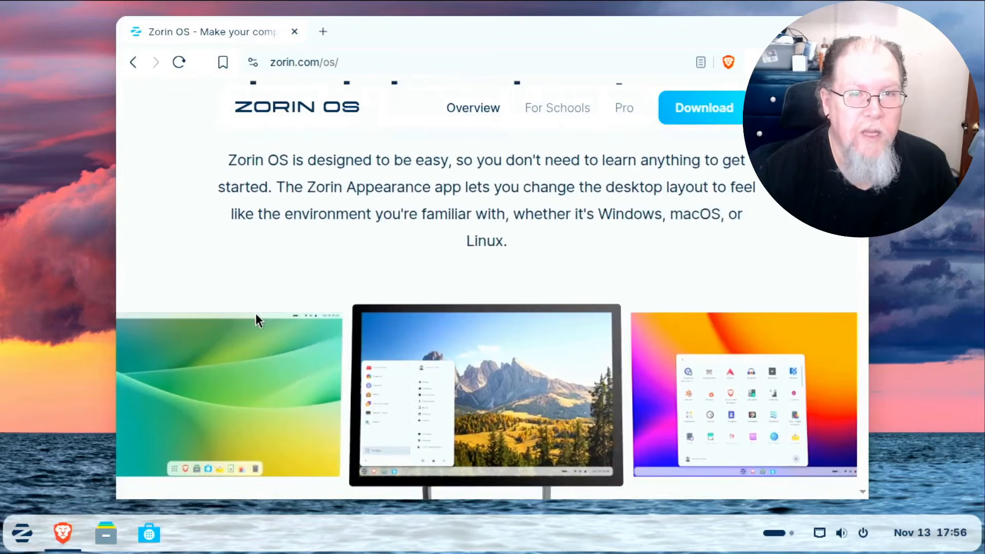
{"action": "scroll", "coordinate": [255, 313], "scroll_direction": "down", "scroll_amount": 6}
{"action": "scroll", "coordinate": [256, 313], "scroll_direction": "up", "scroll_amount": 8}
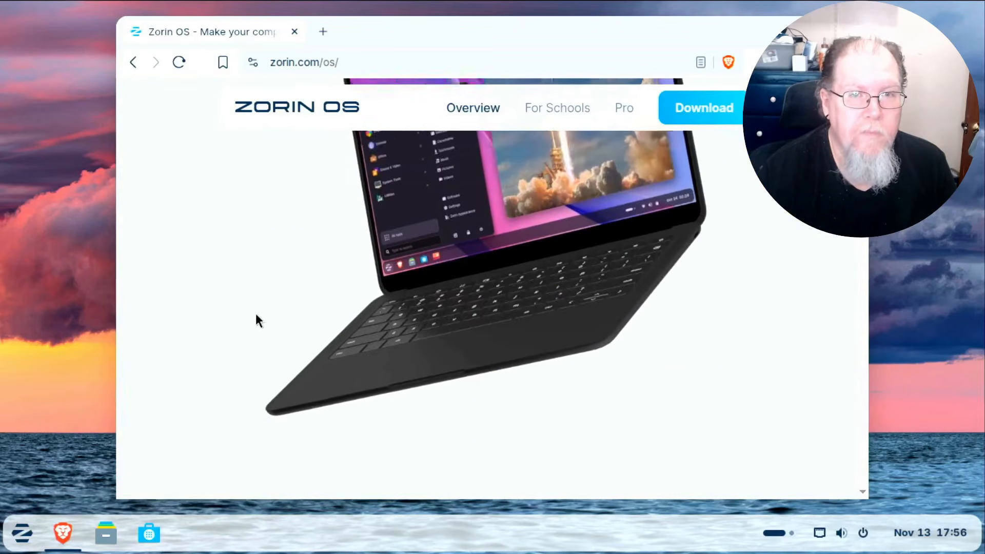
{"action": "scroll", "coordinate": [256, 313], "scroll_direction": "down", "scroll_amount": 5}
{"action": "scroll", "coordinate": [258, 319], "scroll_direction": "up", "scroll_amount": 5}
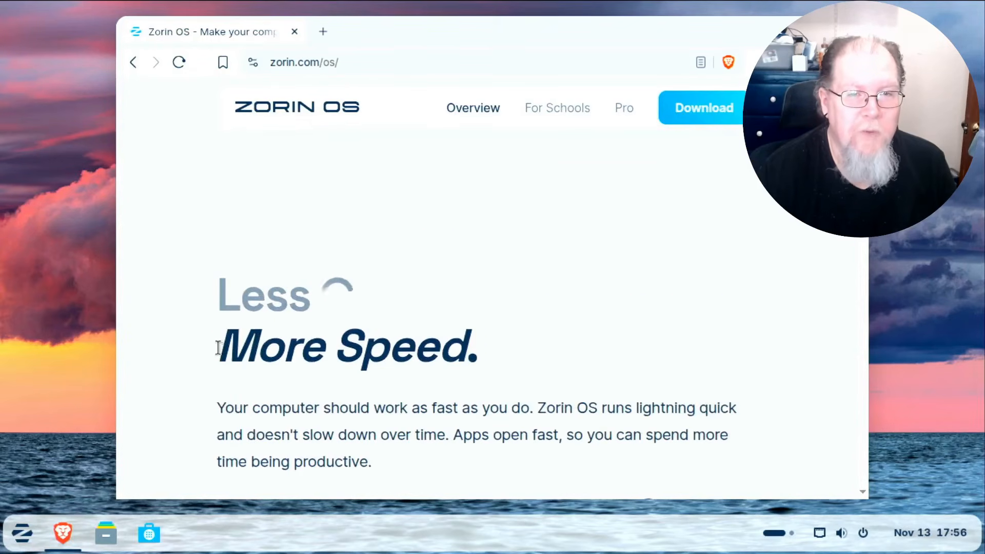
{"action": "scroll", "coordinate": [226, 328], "scroll_direction": "down", "scroll_amount": 8}
{"action": "scroll", "coordinate": [233, 317], "scroll_direction": "down", "scroll_amount": 6}
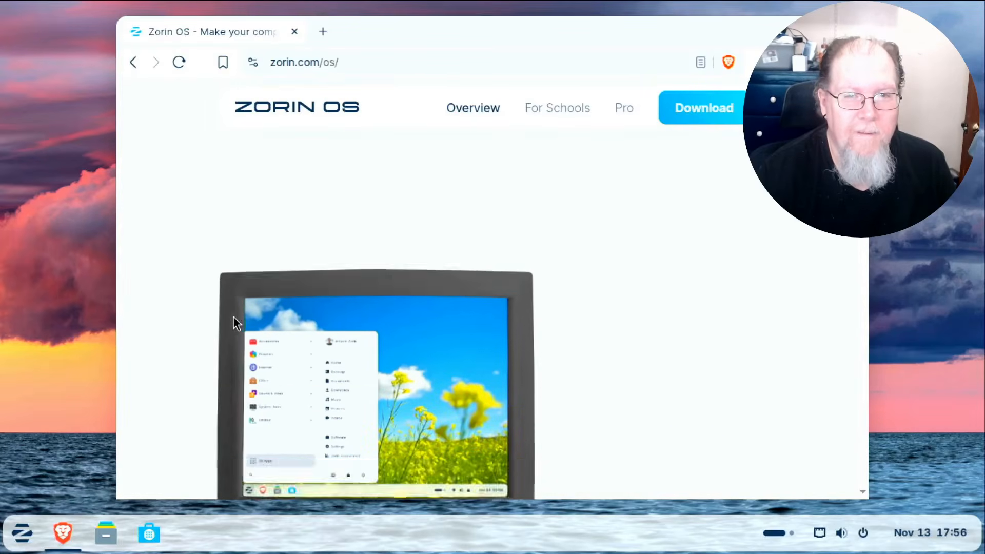
{"action": "scroll", "coordinate": [233, 316], "scroll_direction": "down", "scroll_amount": 5}
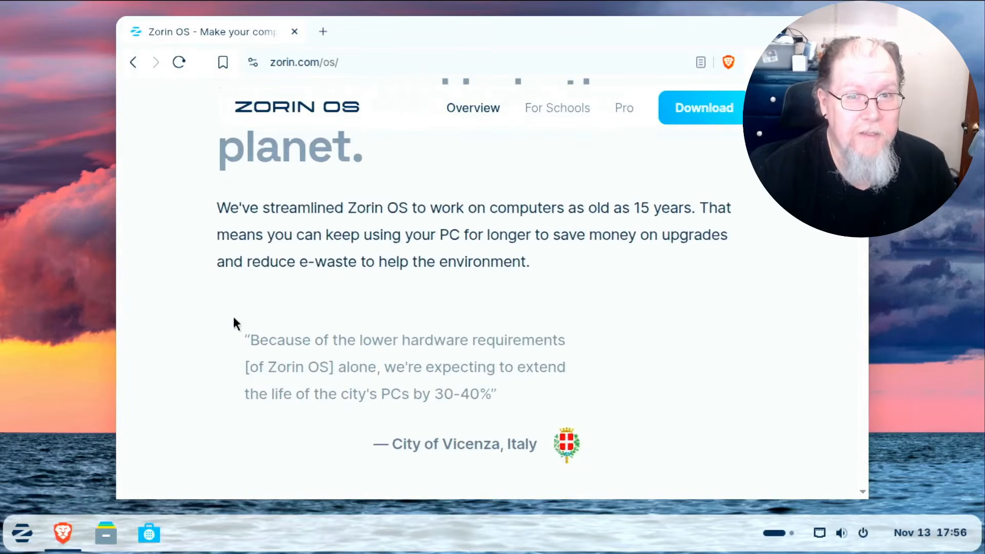
{"action": "scroll", "coordinate": [233, 315], "scroll_direction": "down", "scroll_amount": 5}
{"action": "scroll", "coordinate": [232, 314], "scroll_direction": "up", "scroll_amount": 8}
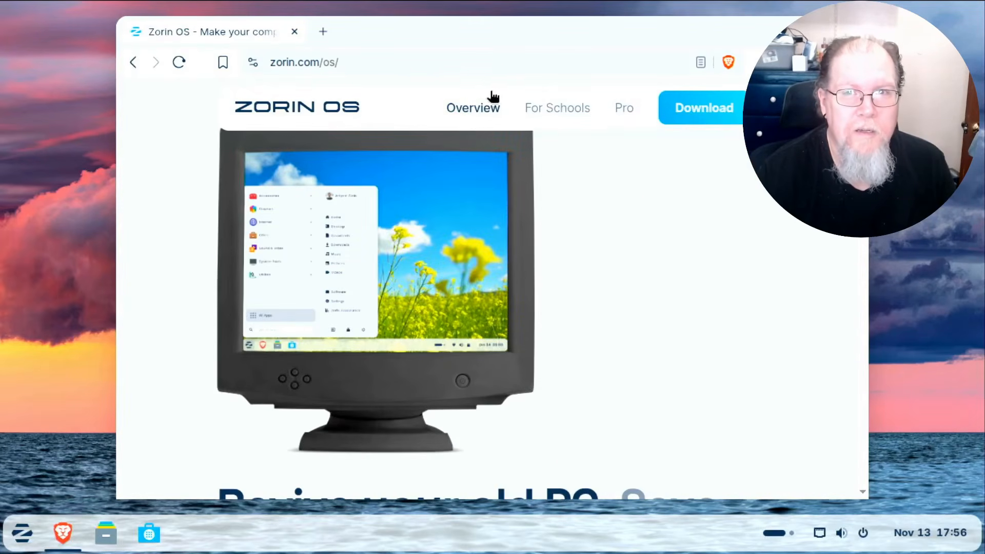
{"action": "left_click_drag", "start_coordinate": [636, 35], "coordinate": [460, 144]}
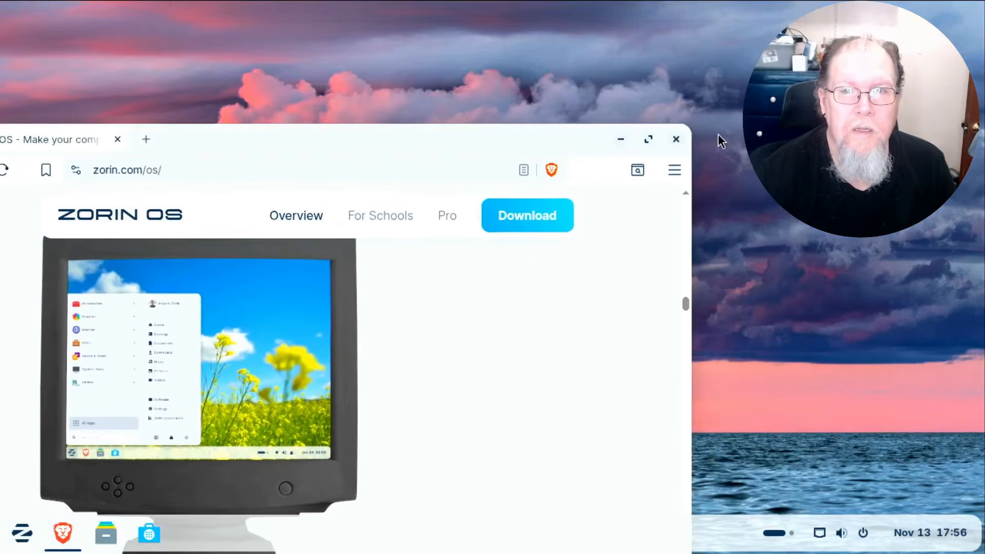
{"action": "left_click", "coordinate": [676, 140]}
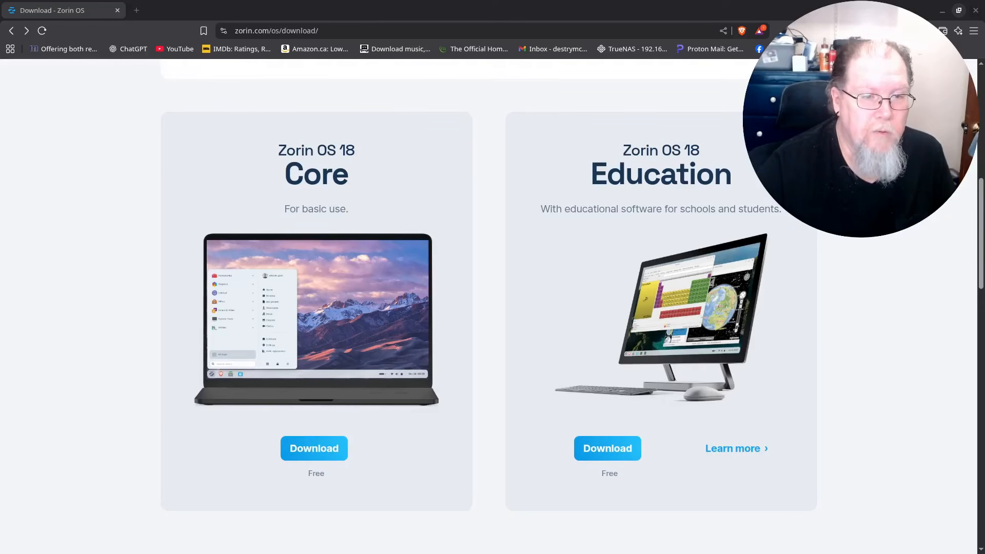
Minimize OBS Studio and the Music, Screenshots and home folder Dolphin windows.
{"action": "key", "text": "alt+Tab"}
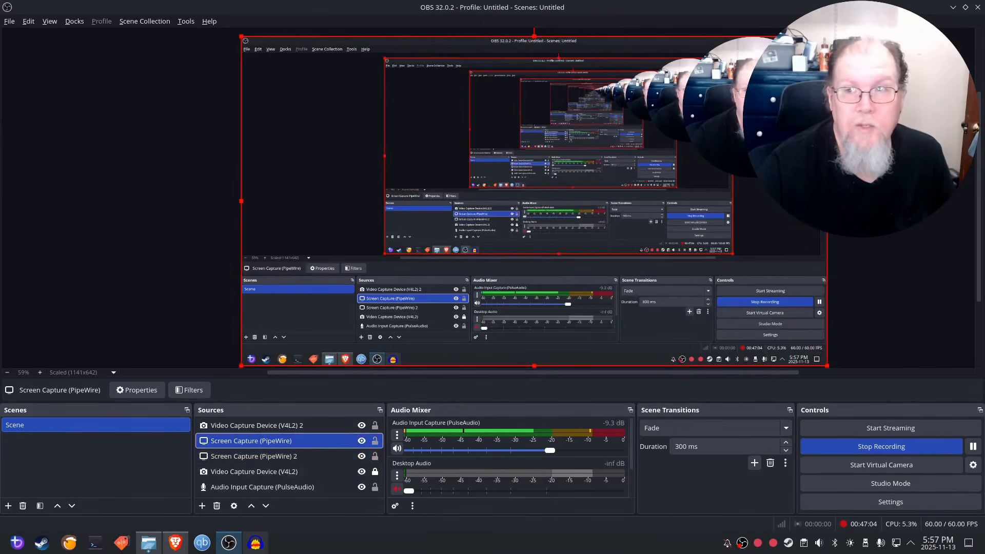
{"action": "left_click", "coordinate": [953, 7]}
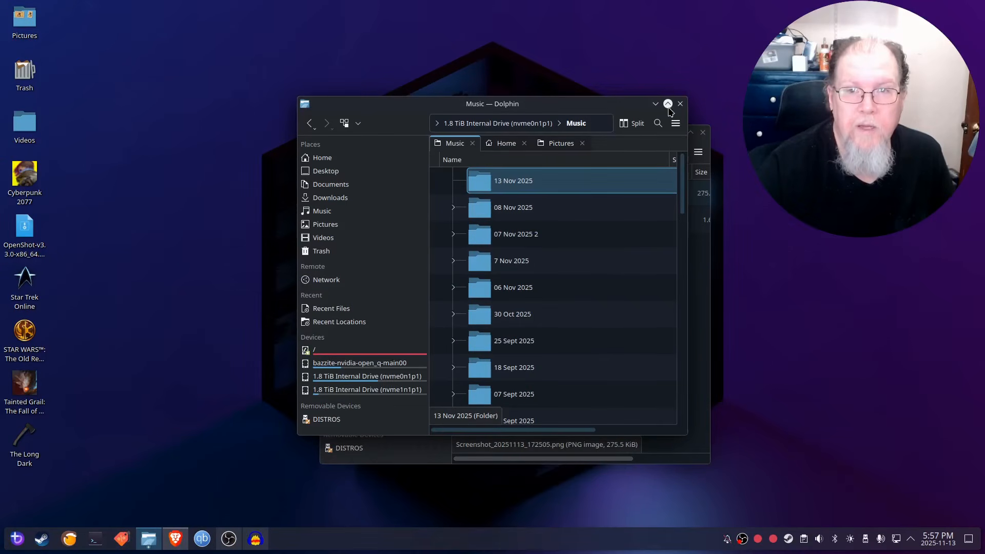
{"action": "left_click", "coordinate": [656, 104]}
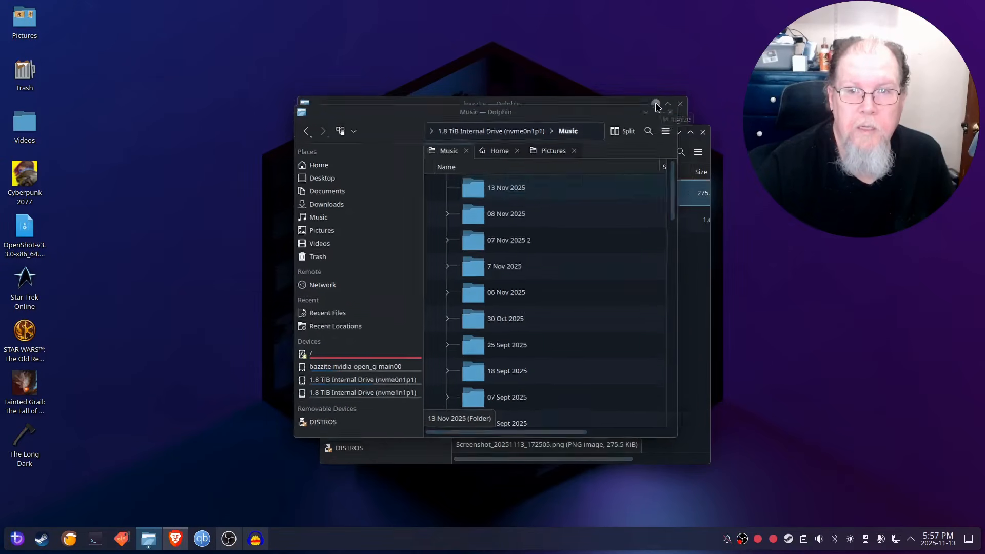
{"action": "left_click", "coordinate": [676, 136]}
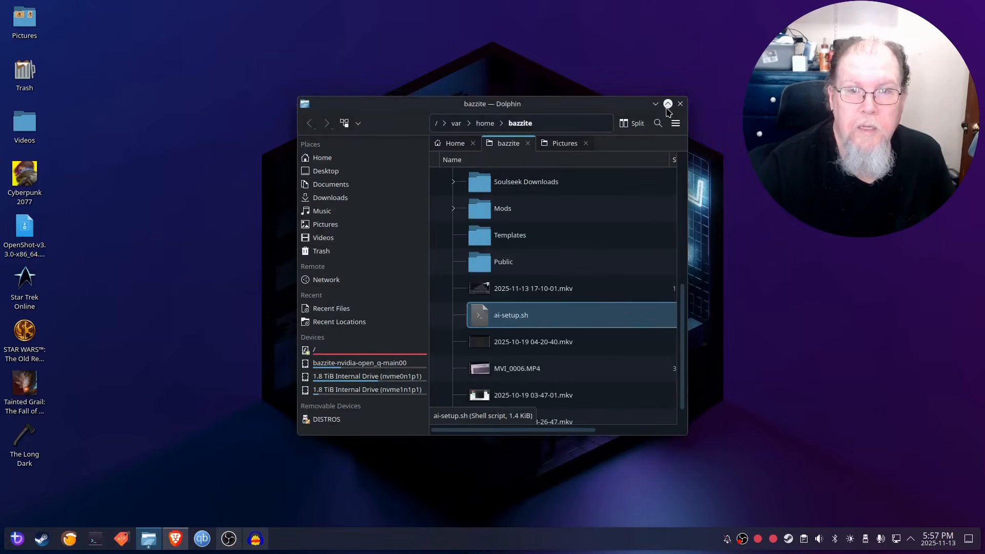
{"action": "left_click", "coordinate": [655, 104]}
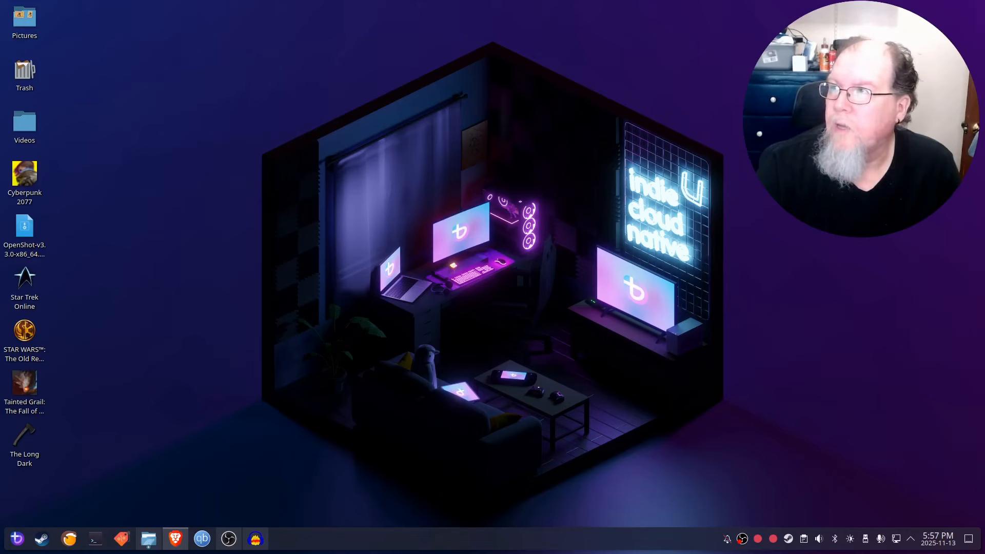
Bring Brave back on screen, maximize it, close the Zorin OS download tab, then minimize OBS.
{"action": "left_click_drag", "start_coordinate": [984, 97], "coordinate": [472, 25]}
{"action": "left_click", "coordinate": [961, 25]}
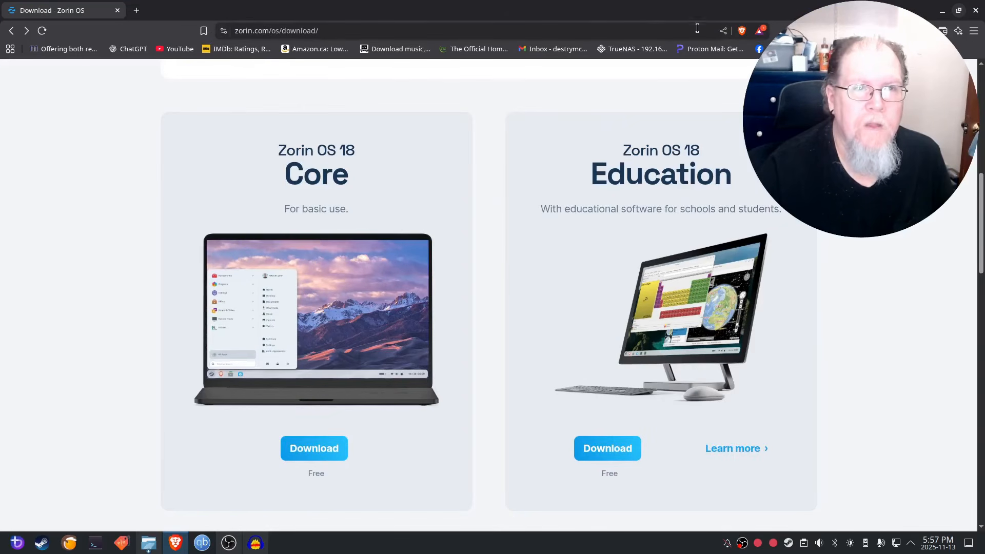
{"action": "left_click", "coordinate": [117, 11]}
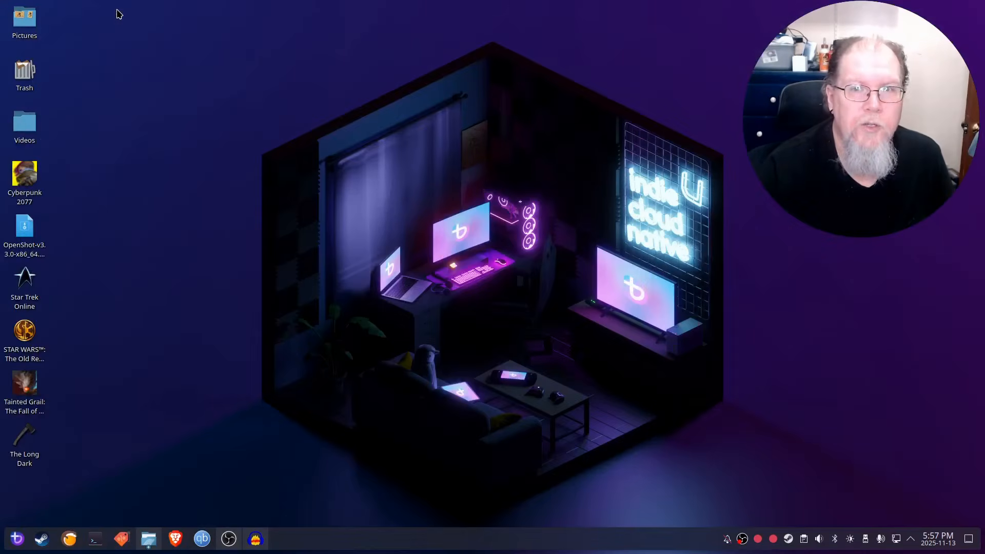
{"action": "left_click", "coordinate": [231, 541]}
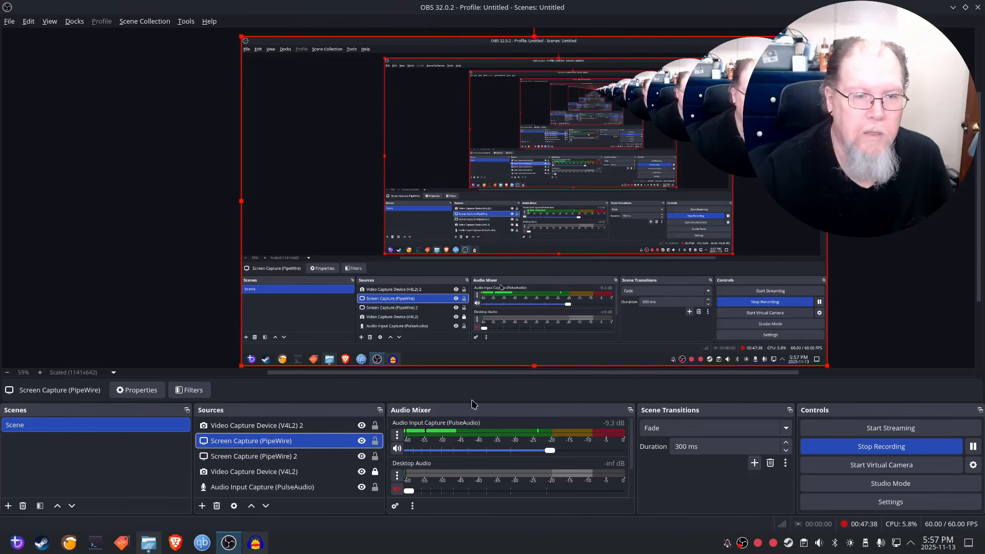
{"action": "left_click", "coordinate": [953, 7]}
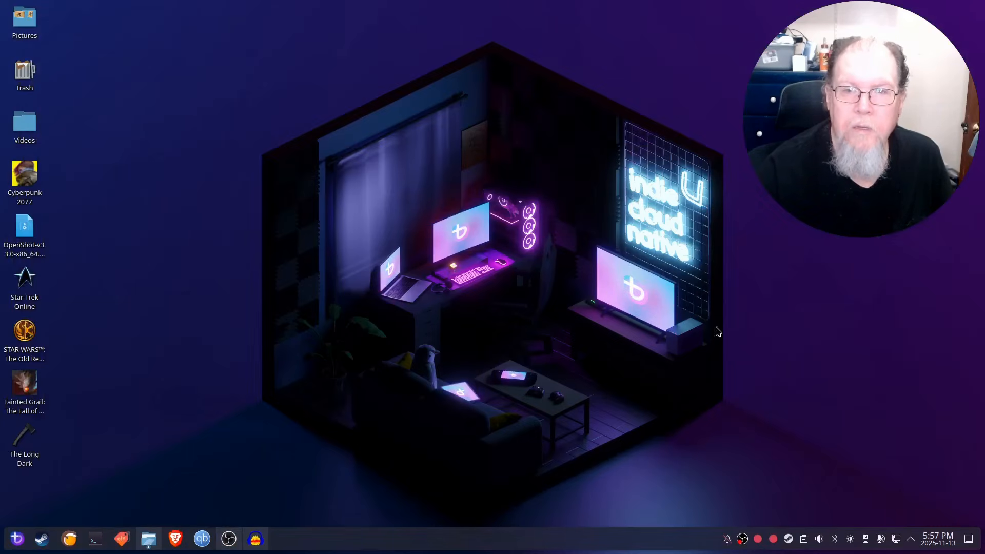